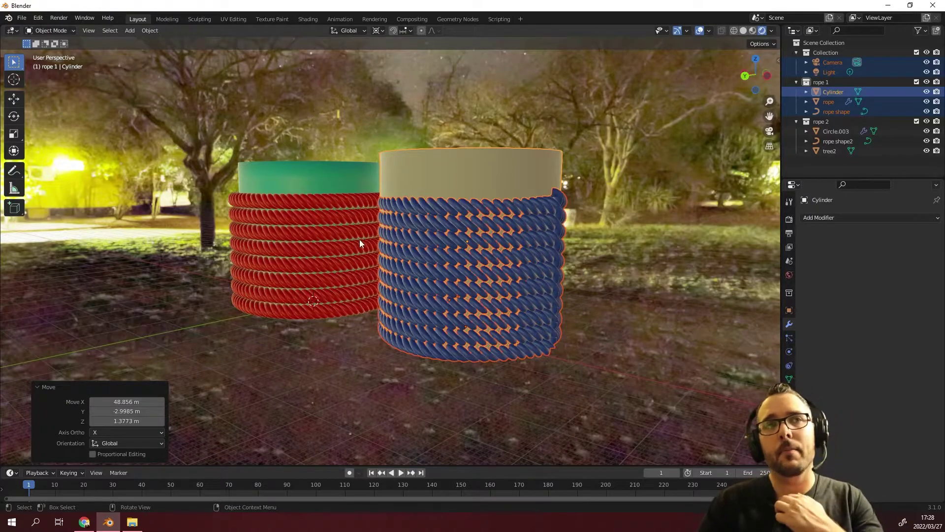
{"action": "scroll", "coordinate": [396, 275], "scroll_direction": "down", "scroll_amount": 5}
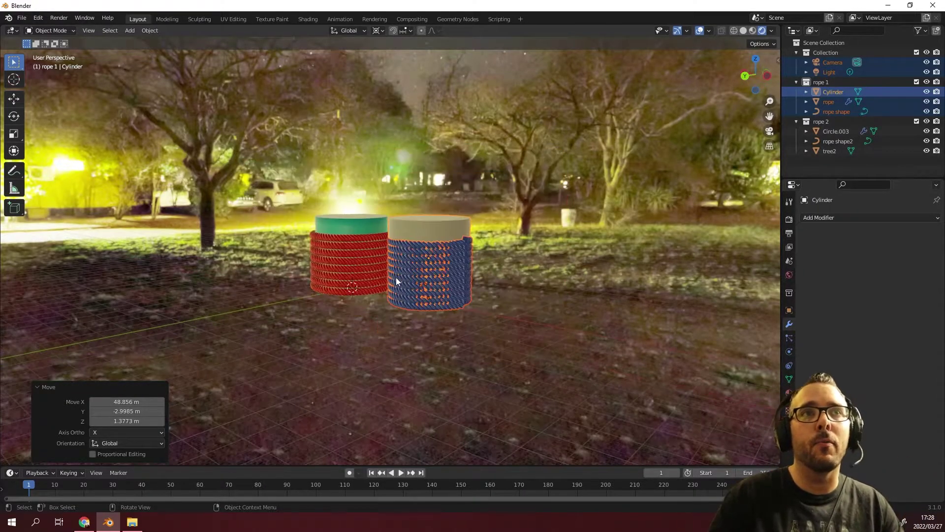
{"action": "scroll", "coordinate": [395, 277], "scroll_direction": "up", "scroll_amount": 5}
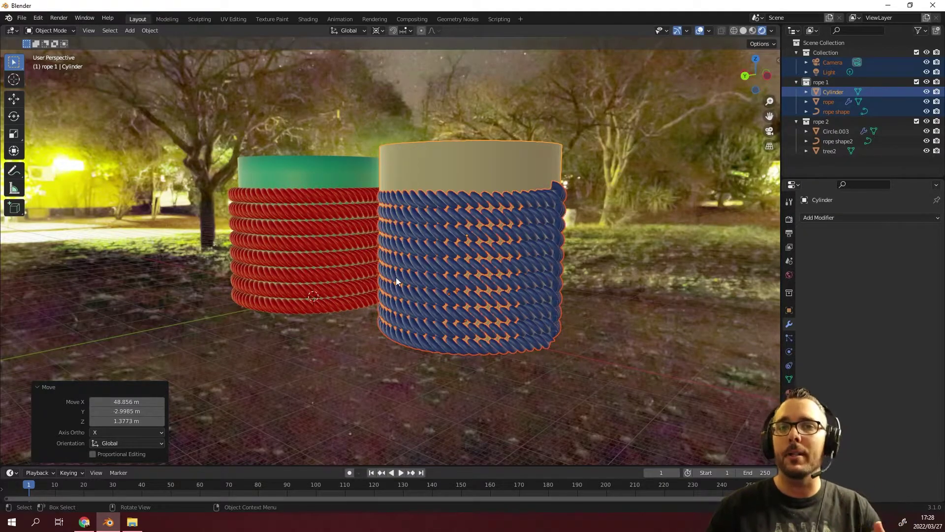
{"action": "scroll", "coordinate": [397, 277], "scroll_direction": "up", "scroll_amount": 3}
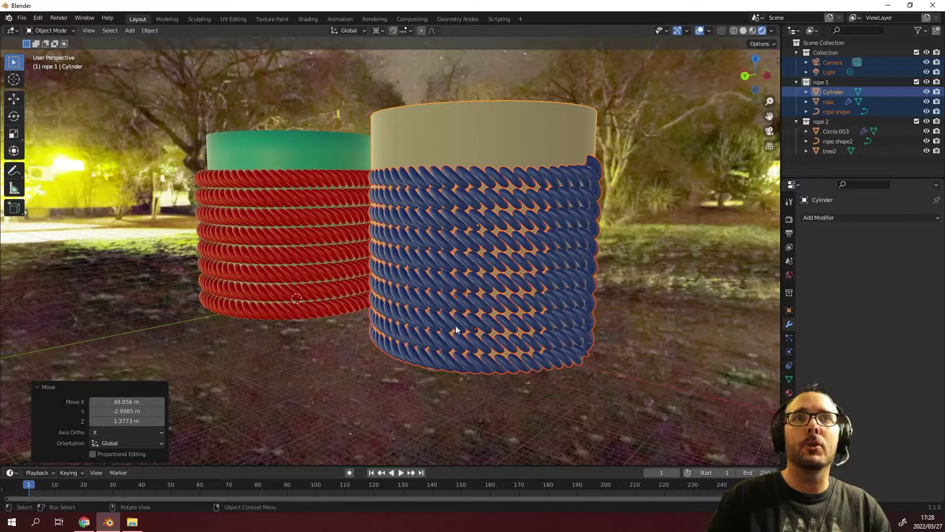
{"action": "middle_click_drag", "start_coordinate": [356, 220], "coordinate": [17, 226]}
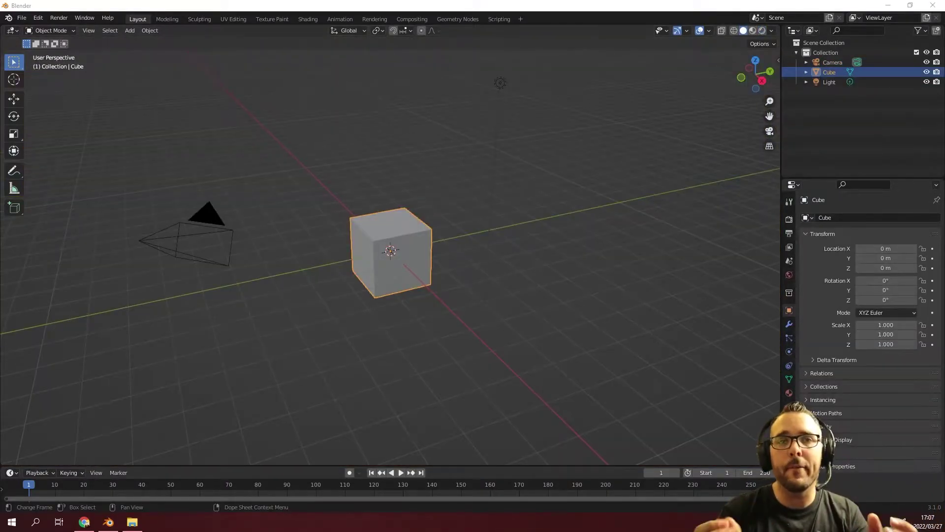
- Switch to the top orthographic view and delete the default cube
{"action": "left_click", "coordinate": [487, 312]}
{"action": "key", "text": "KP_7"}
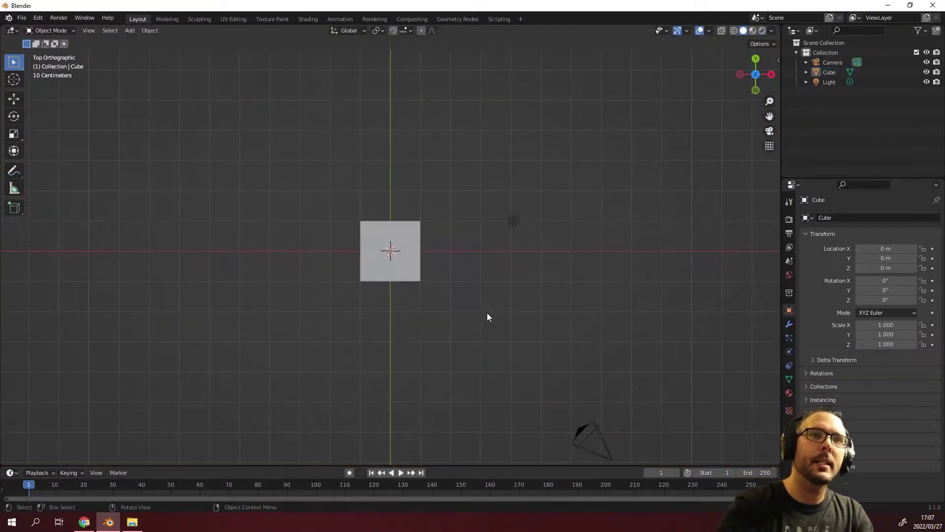
{"action": "scroll", "coordinate": [320, 288], "scroll_direction": "up", "scroll_amount": 1}
{"action": "left_click", "coordinate": [434, 269]}
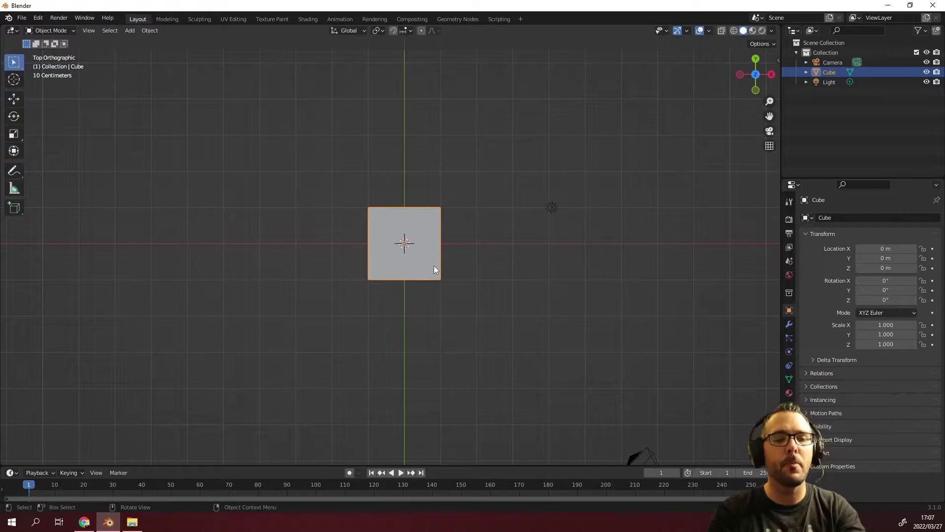
{"action": "key", "text": "Delete"}
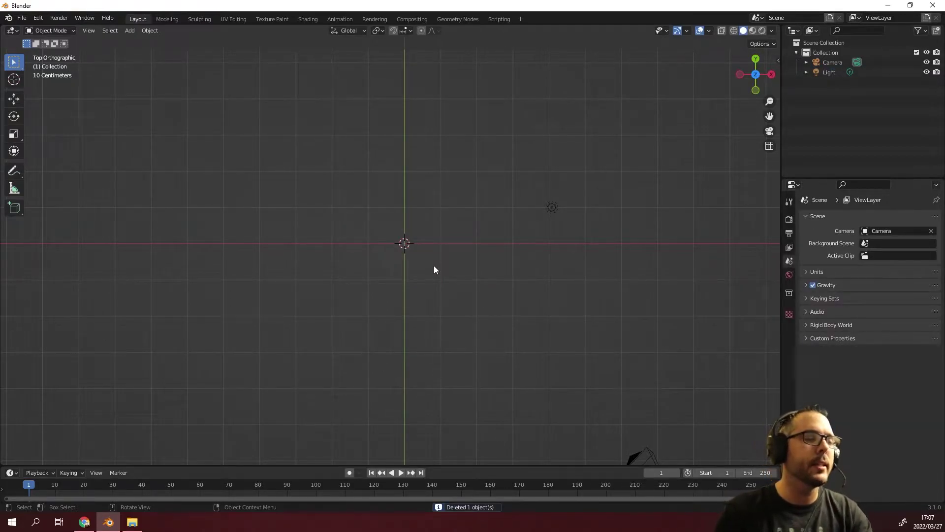
- Add a mesh circle at the world origin and frame it in the view
{"action": "key", "text": "shift+a"}
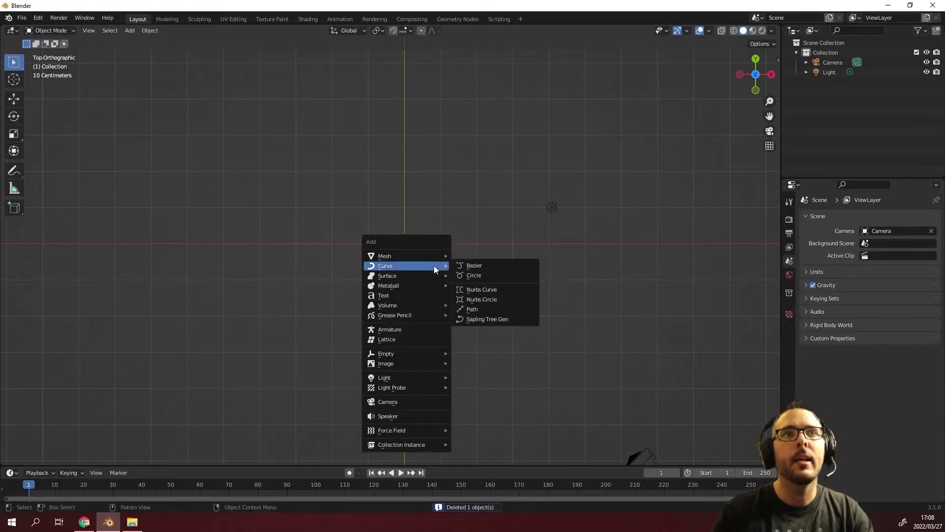
{"action": "left_click", "coordinate": [127, 31]}
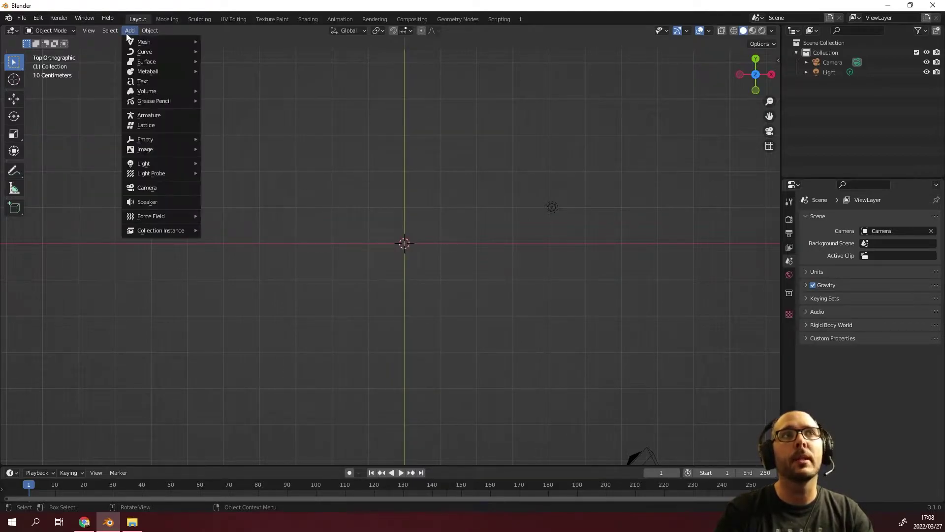
{"action": "key", "text": "shift+a"}
{"action": "mouse_move", "coordinate": [427, 252]}
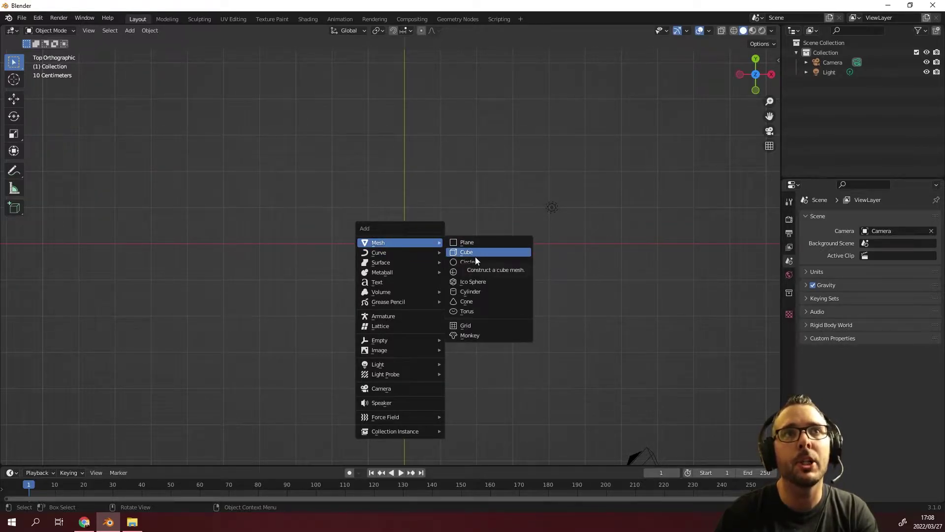
{"action": "left_click", "coordinate": [475, 262]}
{"action": "key", "text": "KP_Decimal"}
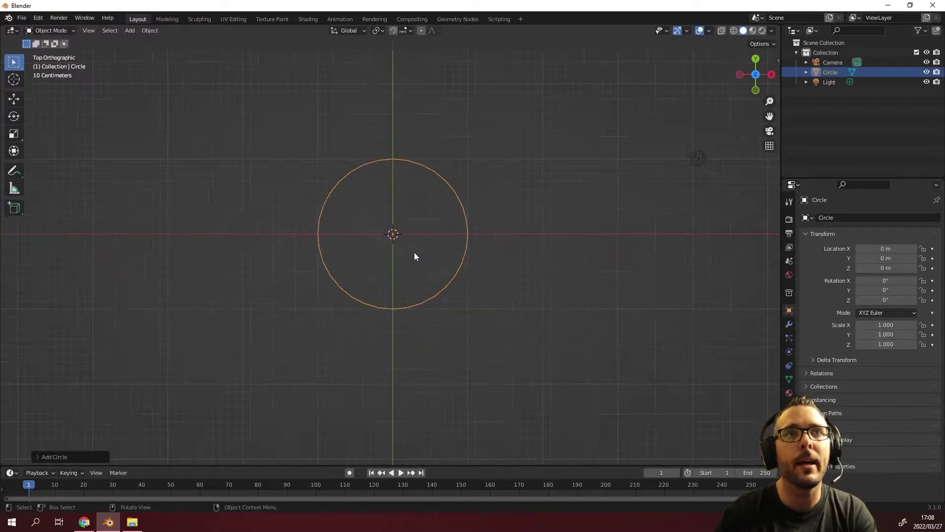
- Move the circle 1 m along the X axis so its edge touches the 3D cursor
{"action": "key", "text": "g"}
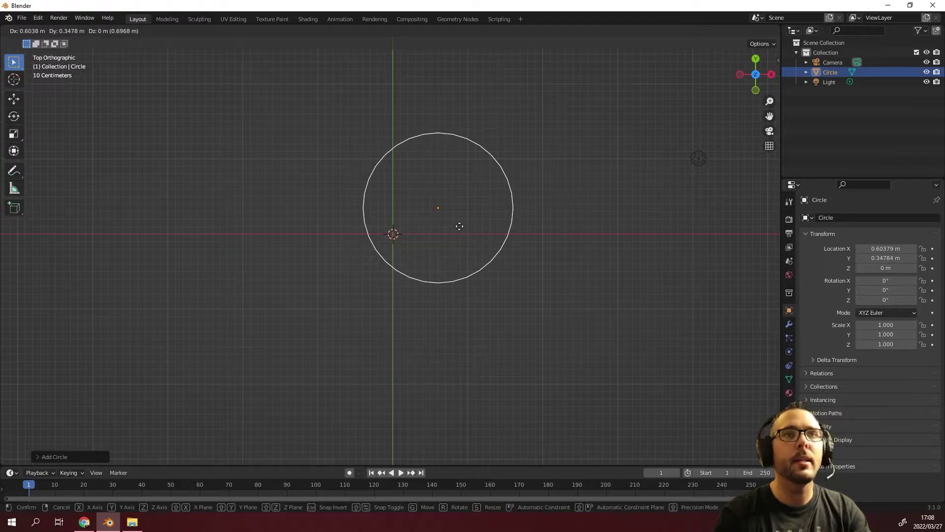
{"action": "key", "text": "x"}
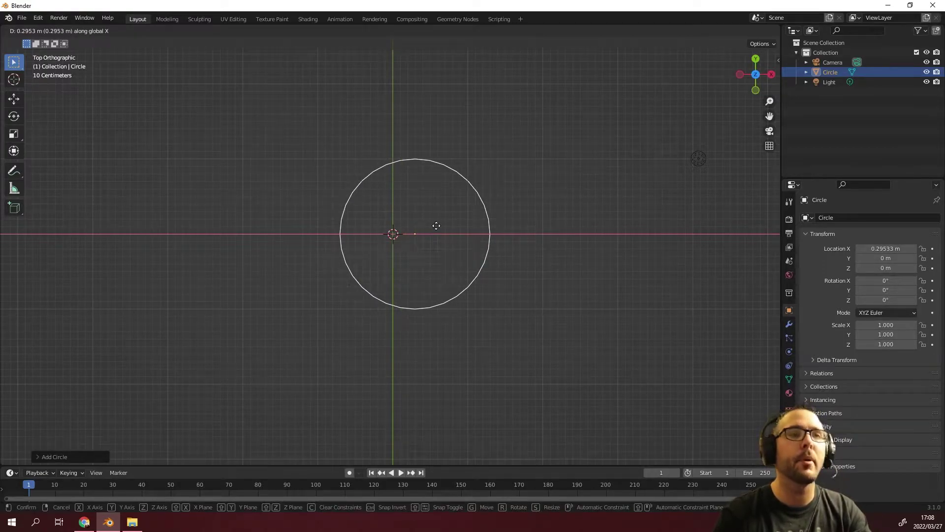
{"action": "type", "text": "1"}
{"action": "key", "text": "Return"}
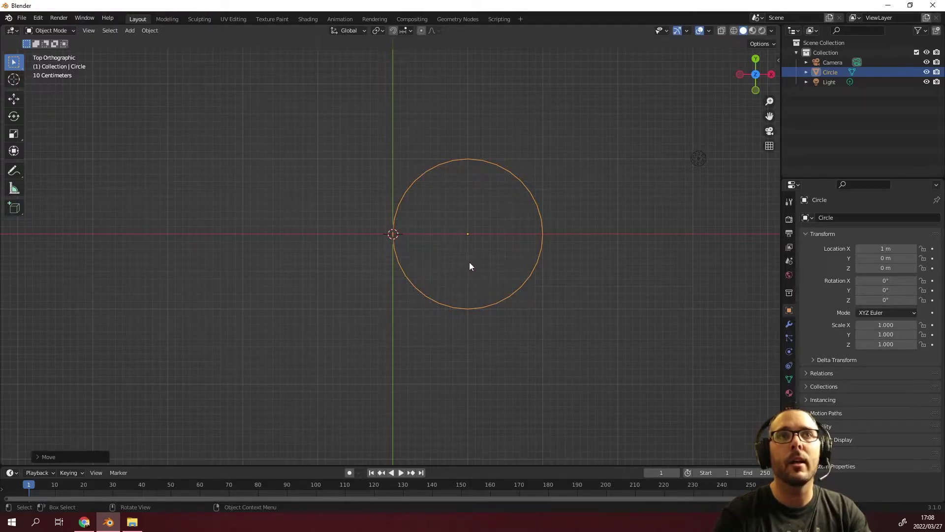
- Rotate the circle 90° about the X axis so it stands upright, and return to the top view
{"action": "key", "text": "r"}
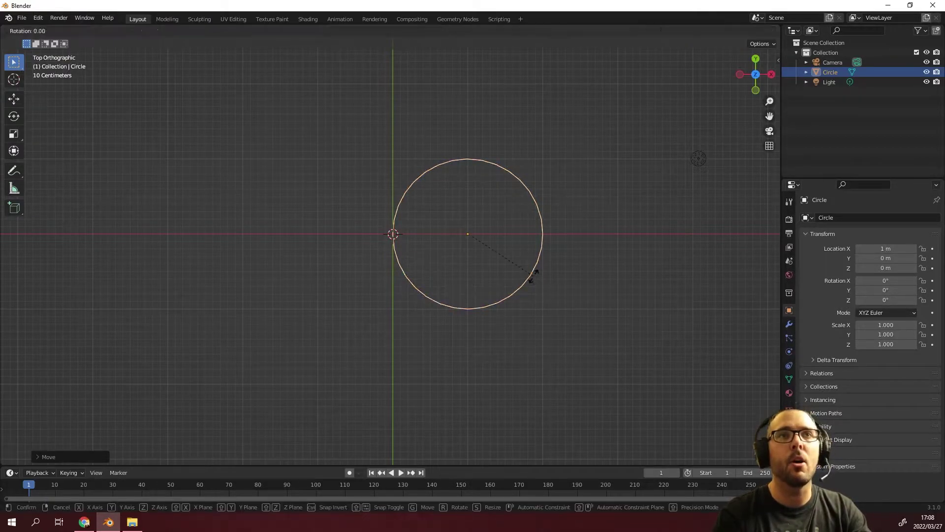
{"action": "key", "text": "y"}
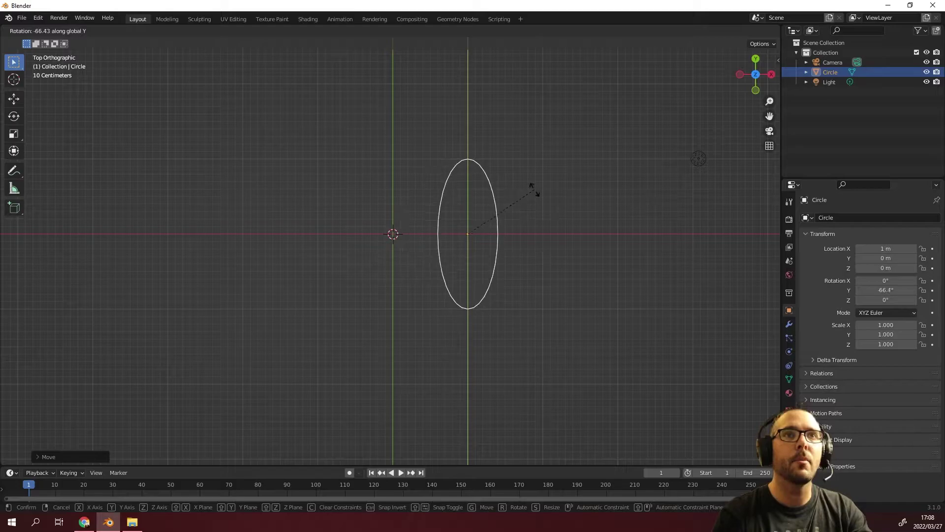
{"action": "key", "text": "x"}
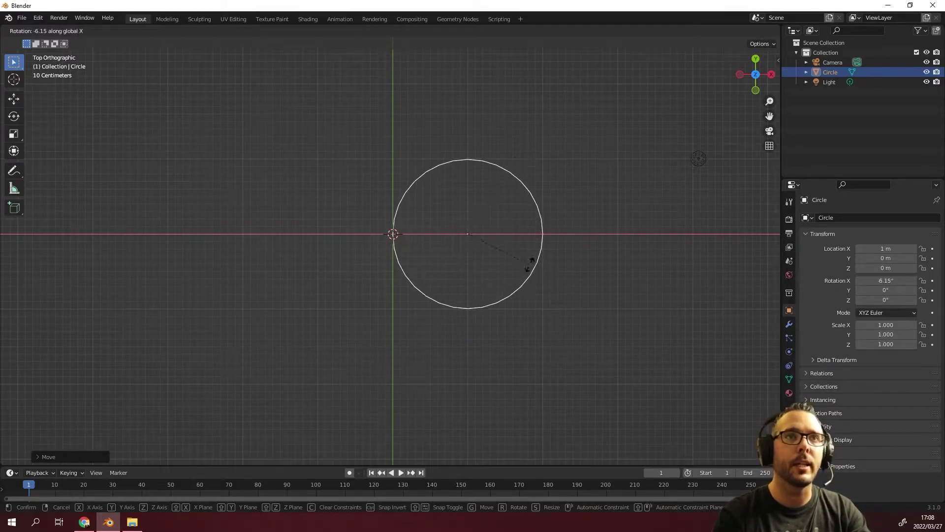
{"action": "type", "text": "90"}
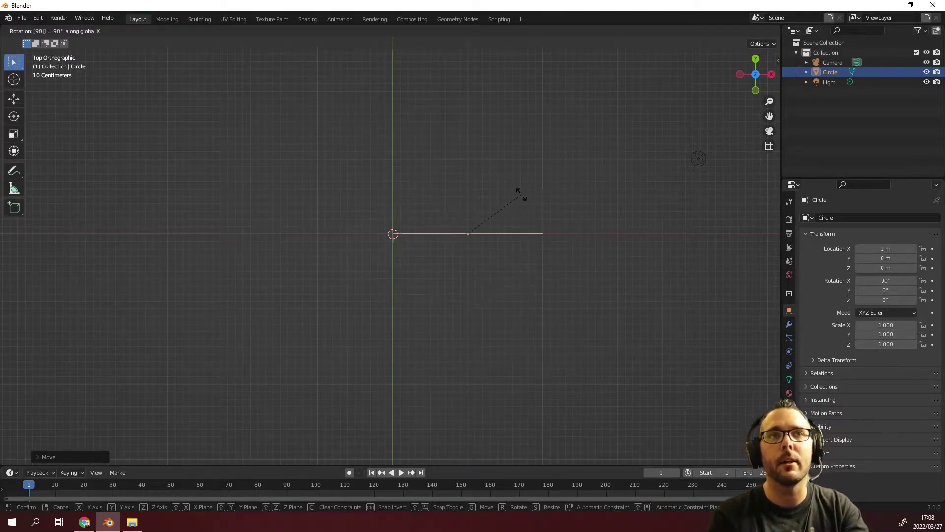
{"action": "key", "text": "Return"}
{"action": "middle_click_drag", "start_coordinate": [454, 227], "coordinate": [483, 179]}
{"action": "key", "text": "KP_7"}
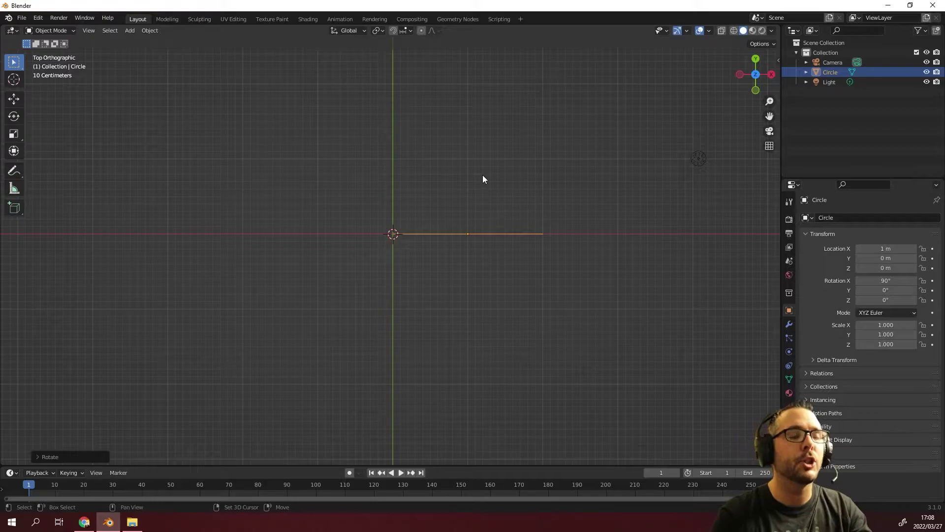
- Duplicate the circle in place and rotate the copy 90° with the 3D Cursor as transform pivot point
{"action": "key", "text": "shift+d"}
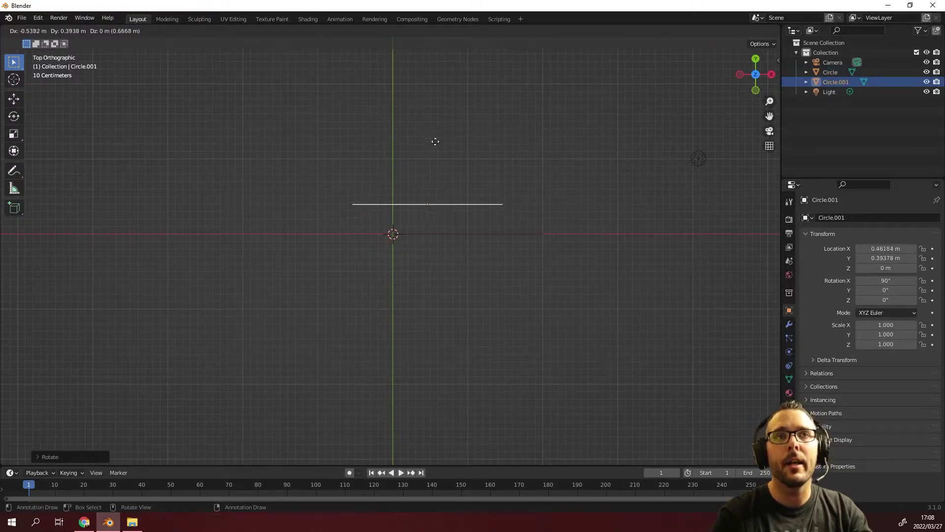
{"action": "right_click", "coordinate": [475, 116]}
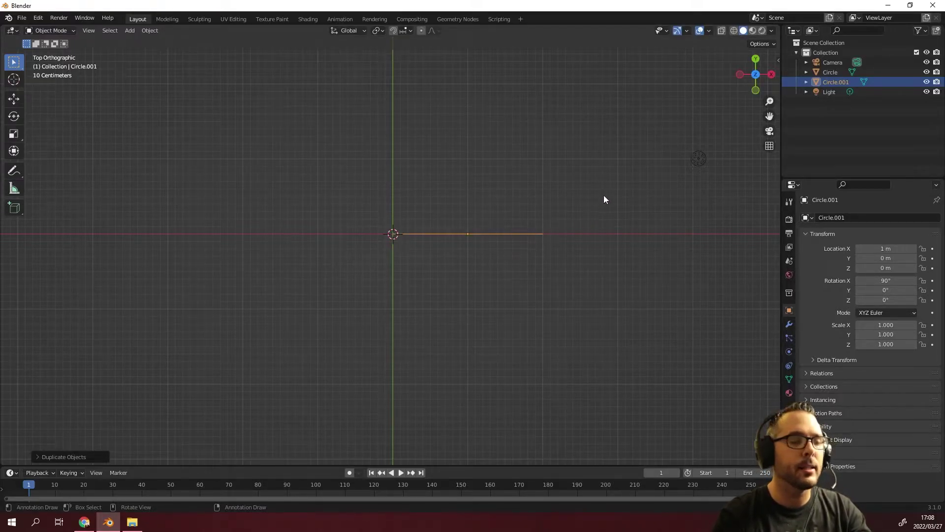
{"action": "left_click", "coordinate": [377, 30]}
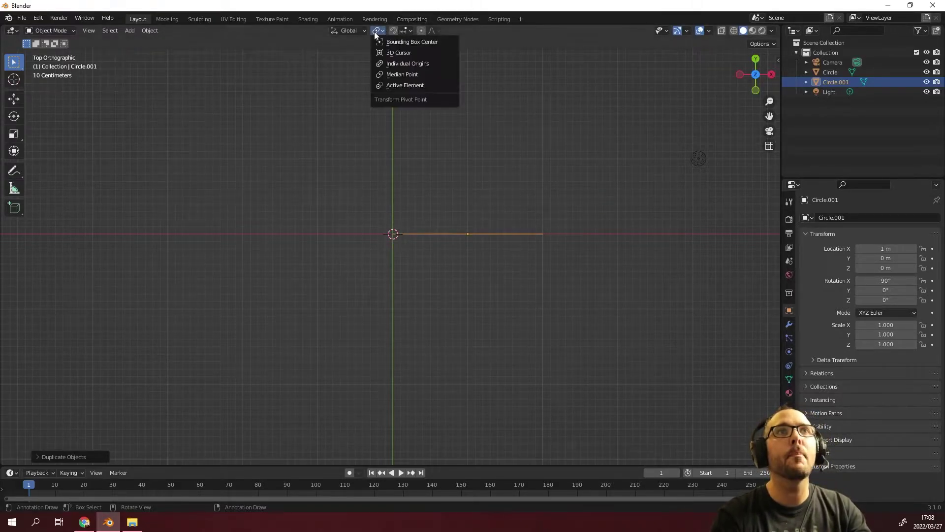
{"action": "left_click", "coordinate": [430, 52]}
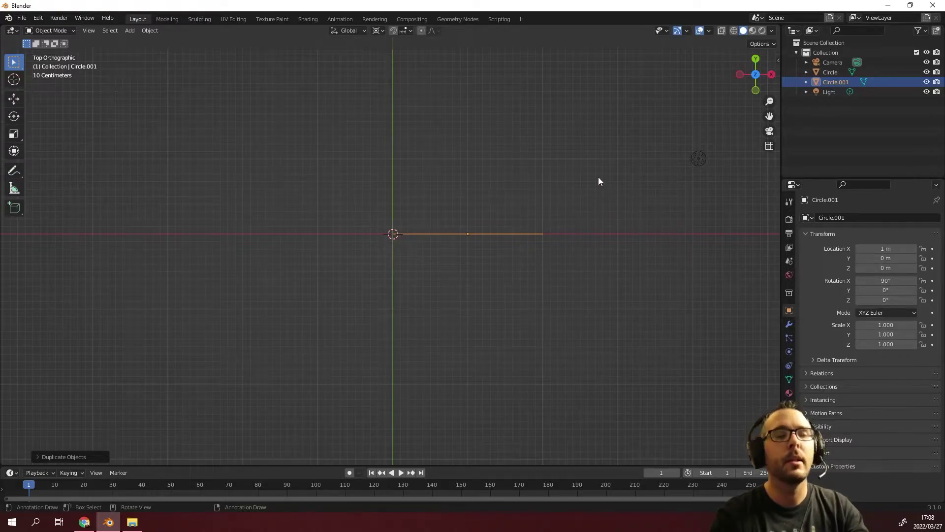
{"action": "key", "text": "r"}
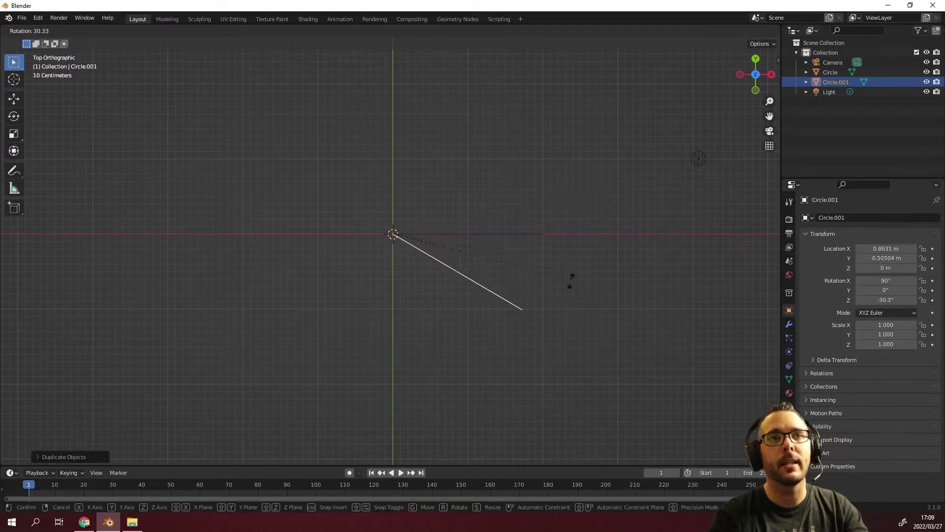
{"action": "type", "text": "90"}
{"action": "key", "text": "Return"}
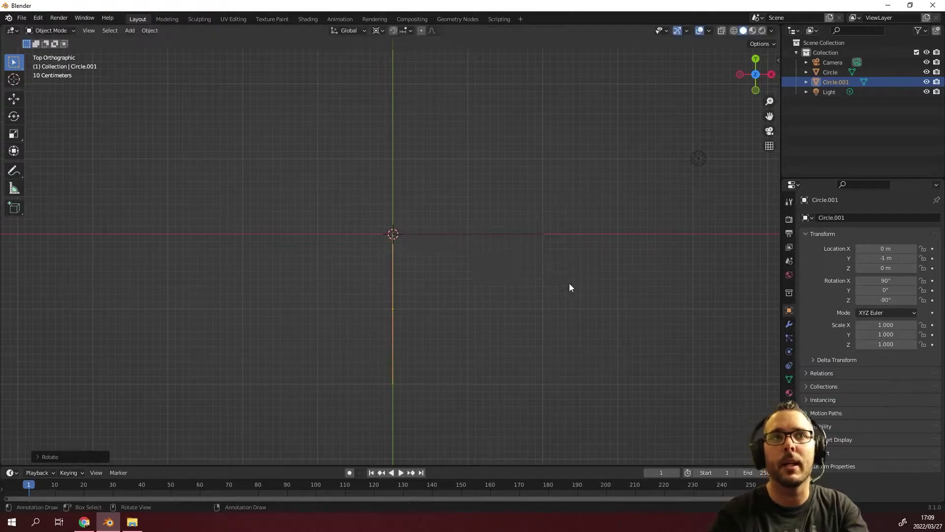
- Duplicate both upright circles in place and rotate the copies 180° around the 3D cursor to complete the cross
{"action": "left_click", "coordinate": [331, 268]}
{"action": "left_click_drag", "start_coordinate": [332, 206], "coordinate": [530, 364]}
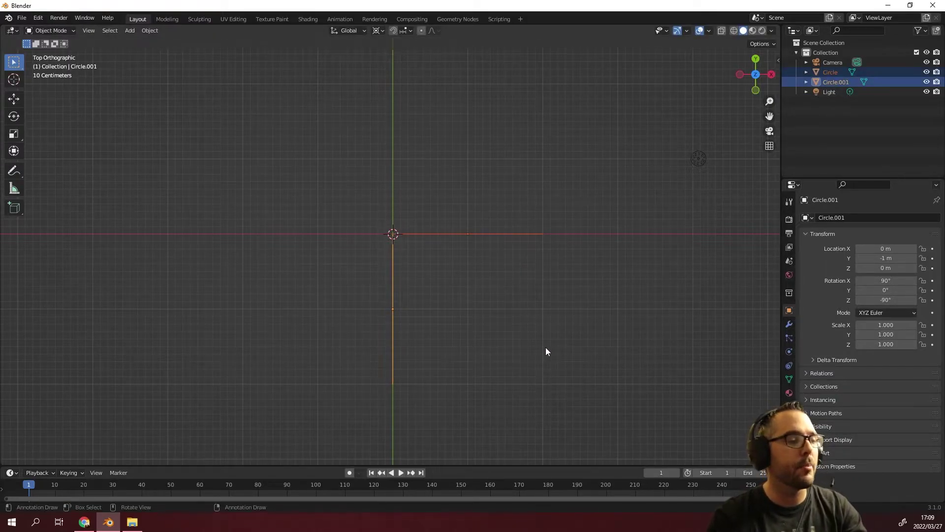
{"action": "key", "text": "shift+d"}
{"action": "right_click", "coordinate": [493, 327]}
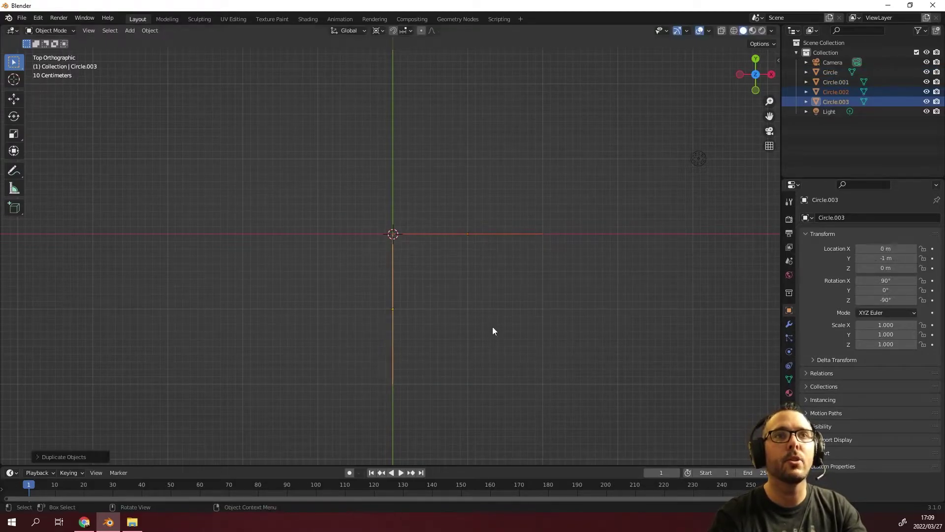
{"action": "key", "text": "r"}
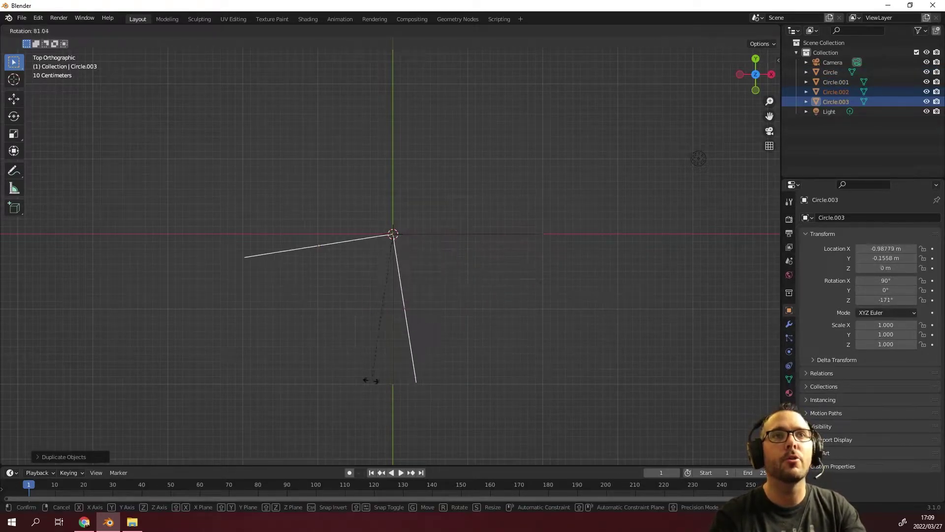
{"action": "type", "text": "1"}
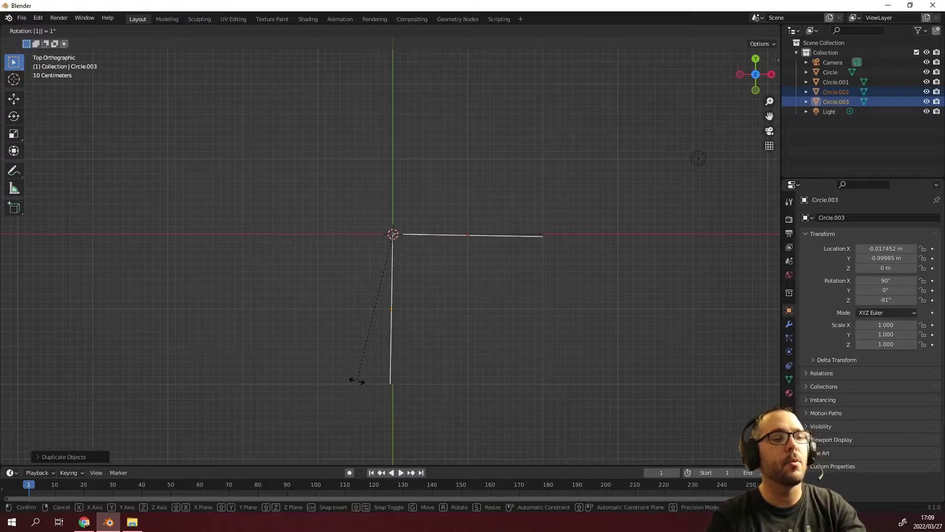
{"action": "type", "text": "80"}
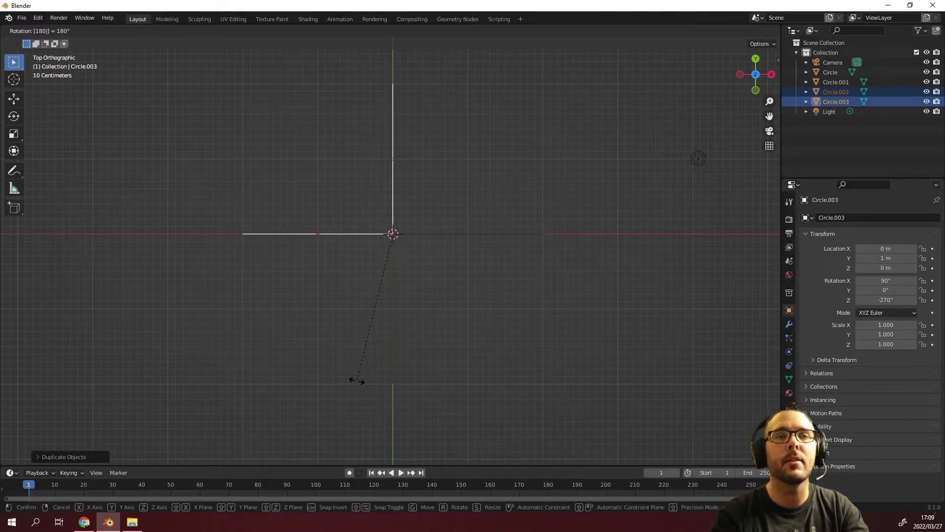
{"action": "key", "text": "Return"}
{"action": "middle_click_drag", "start_coordinate": [367, 296], "coordinate": [378, 251]}
{"action": "key", "text": "KP_7"}
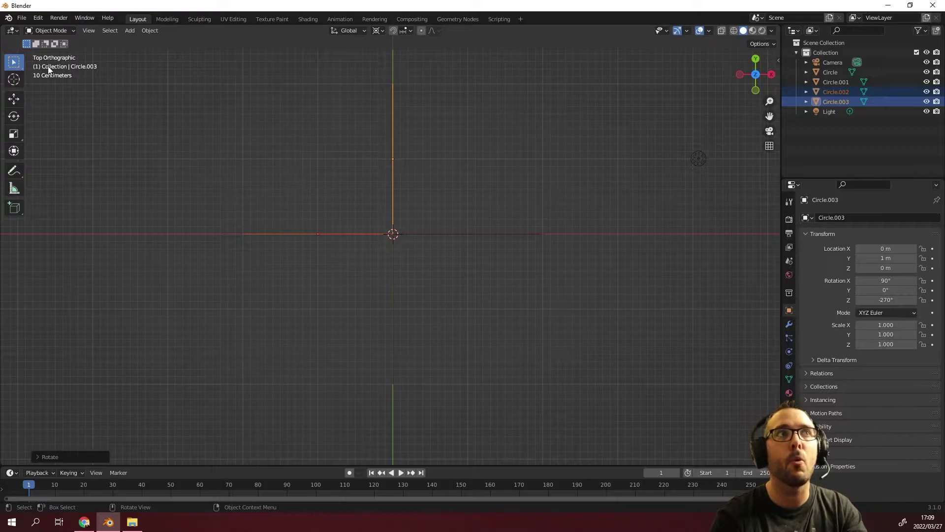
- Select all four circles and join them into a single object
{"action": "left_click_drag", "start_coordinate": [305, 187], "coordinate": [566, 387]}
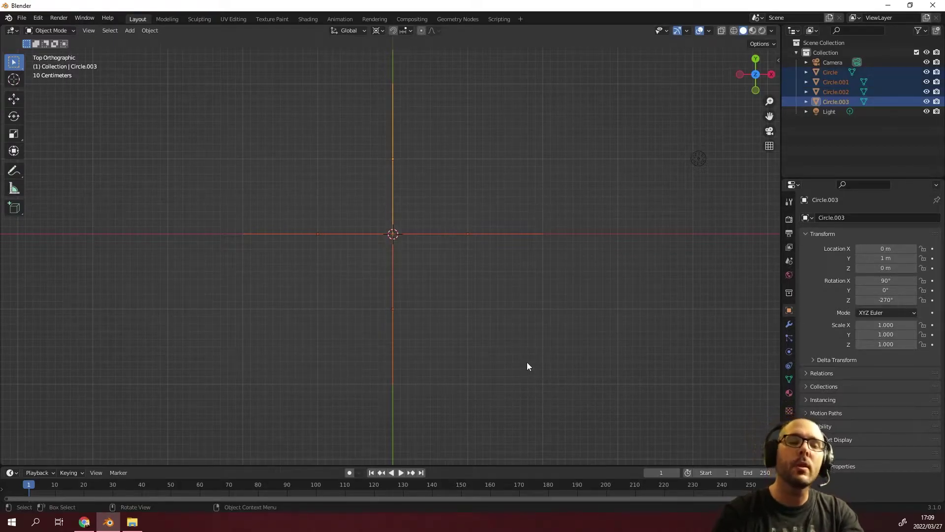
{"action": "key", "text": "ctrl+j"}
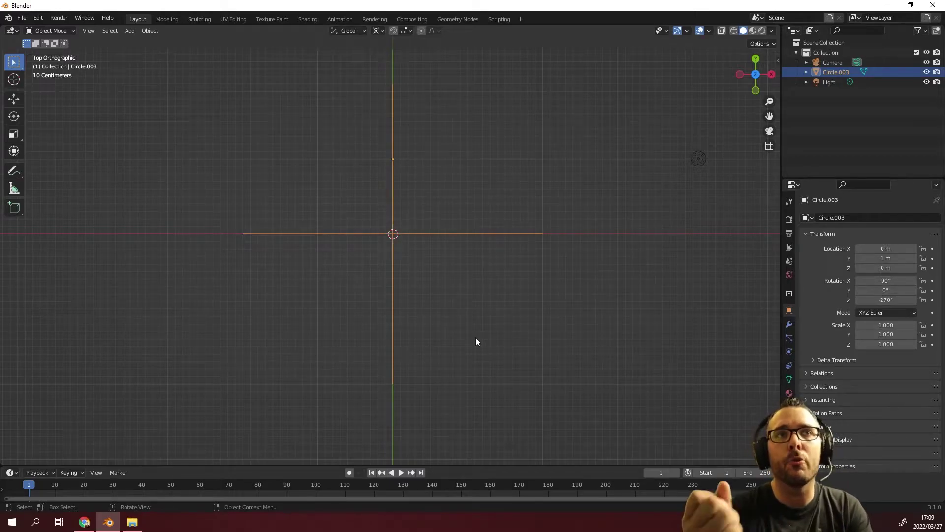
{"action": "left_click", "coordinate": [806, 72]}
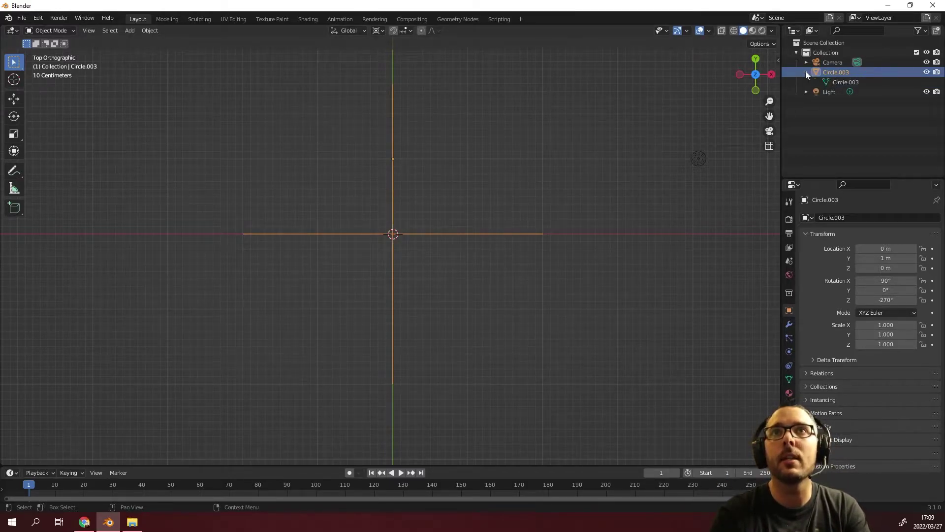
{"action": "left_click", "coordinate": [806, 73]}
- Rename the joined circle object as rope
{"action": "middle_click_drag", "start_coordinate": [494, 147], "coordinate": [446, 194]}
{"action": "double_click", "coordinate": [844, 73]}
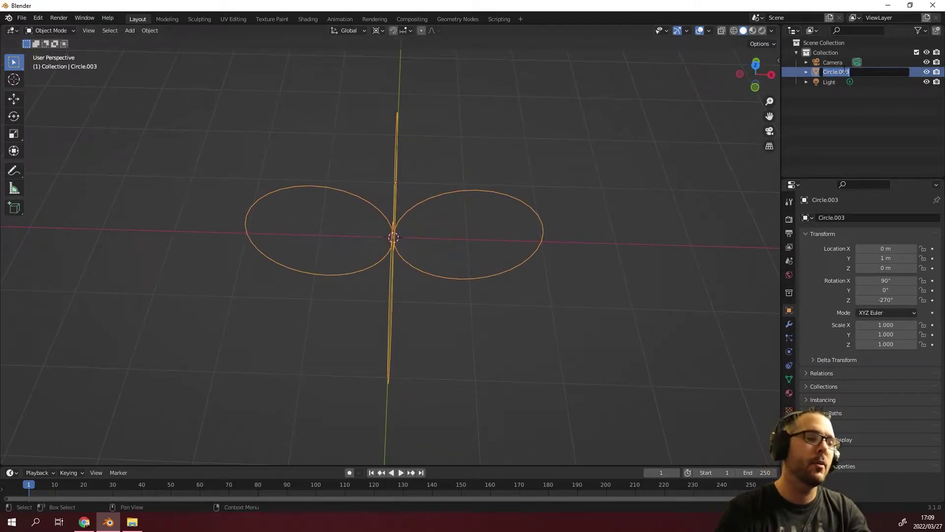
{"action": "type", "text": "fope"}
{"action": "key", "text": "Return"}
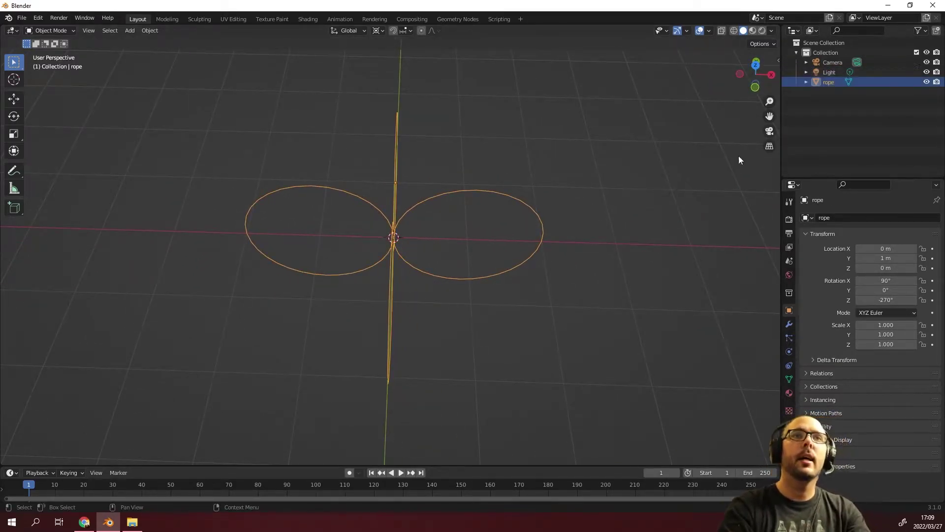
- Add a Screw modifier to the rope profile with a Screw value of 8 m
{"action": "middle_click_drag", "start_coordinate": [739, 156], "coordinate": [518, 262]}
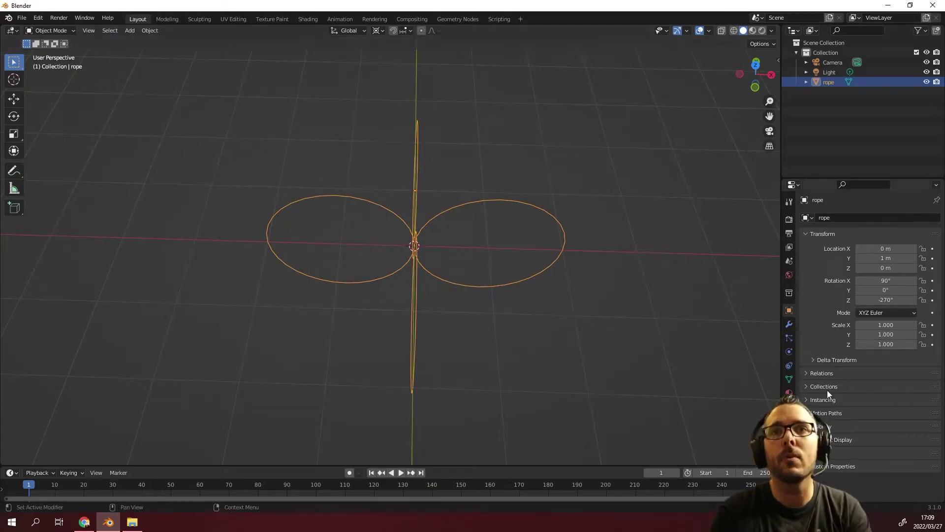
{"action": "left_click", "coordinate": [789, 324]}
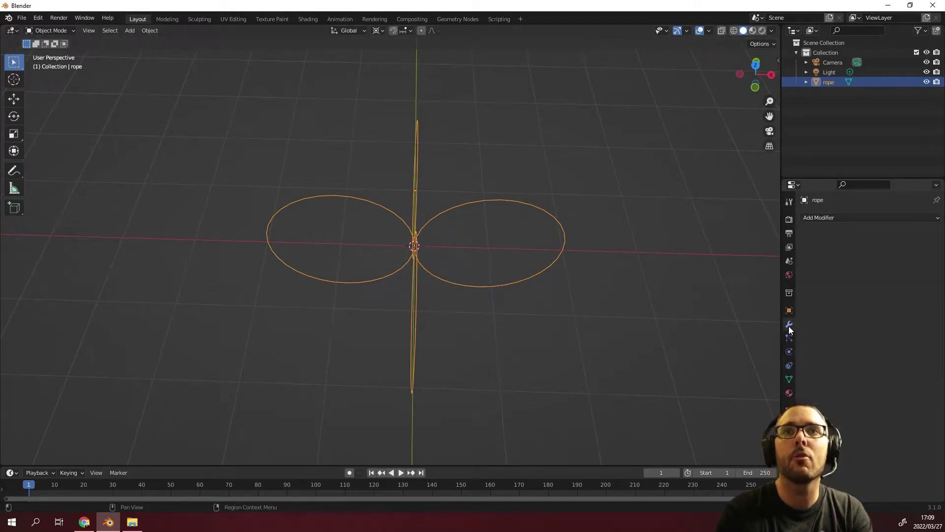
{"action": "left_click", "coordinate": [807, 218]}
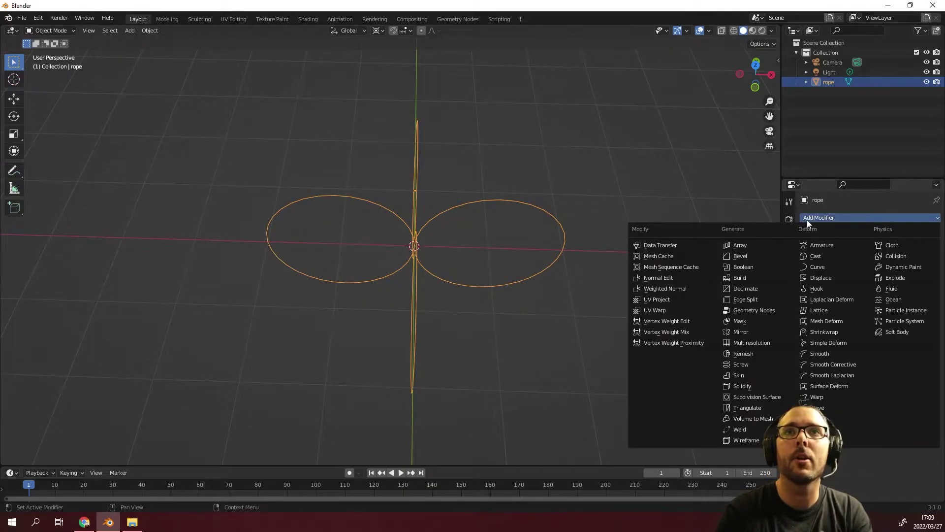
{"action": "left_click", "coordinate": [758, 366]}
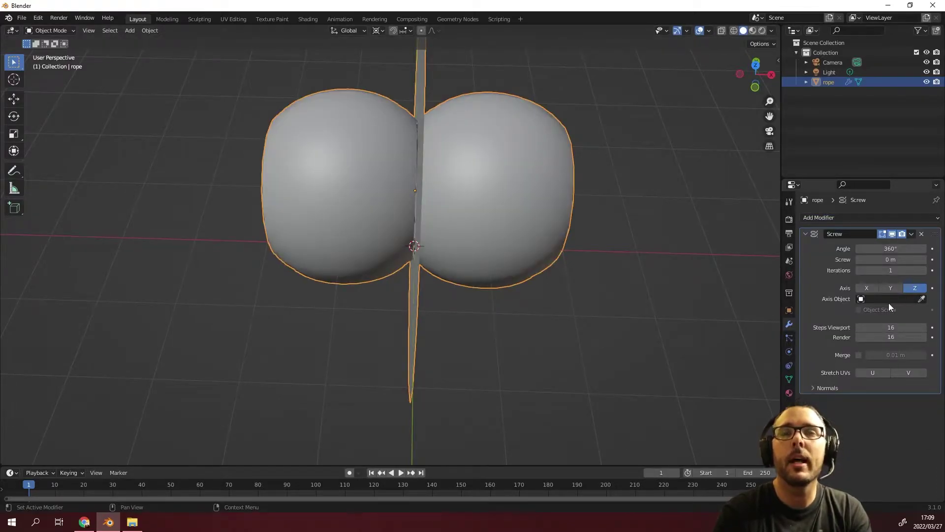
{"action": "left_click", "coordinate": [900, 259]}
{"action": "type", "text": "8"}
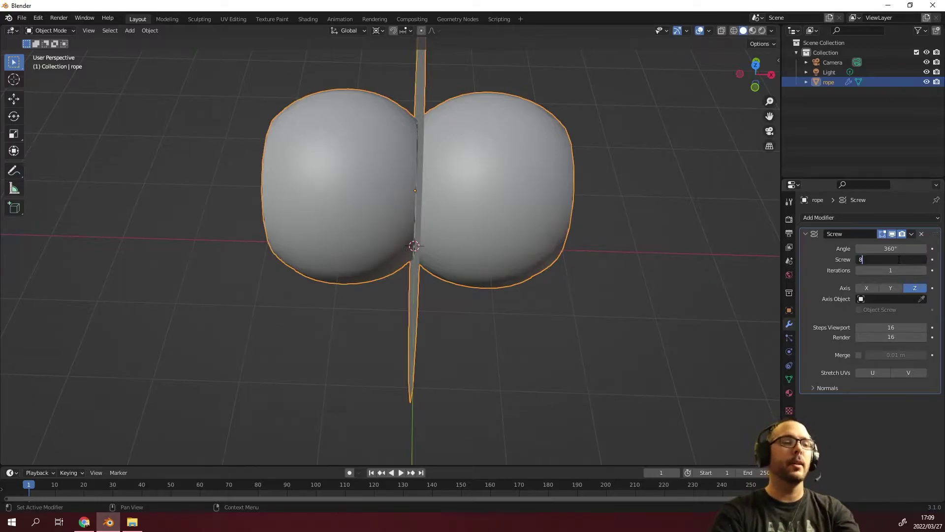
{"action": "key", "text": "Return"}
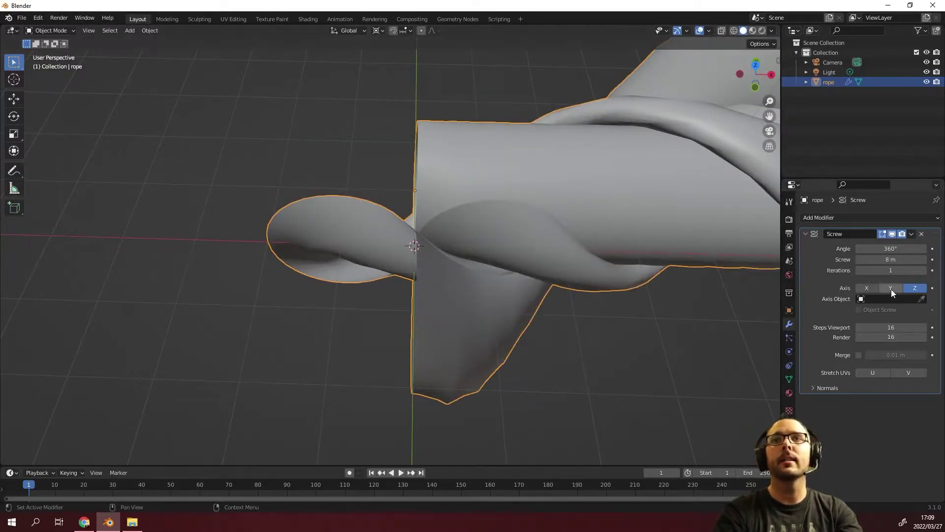
- Try the Screw modifier on the Y, X and Z axes, leaving it on X
{"action": "left_click", "coordinate": [891, 289]}
{"action": "left_click", "coordinate": [865, 289]}
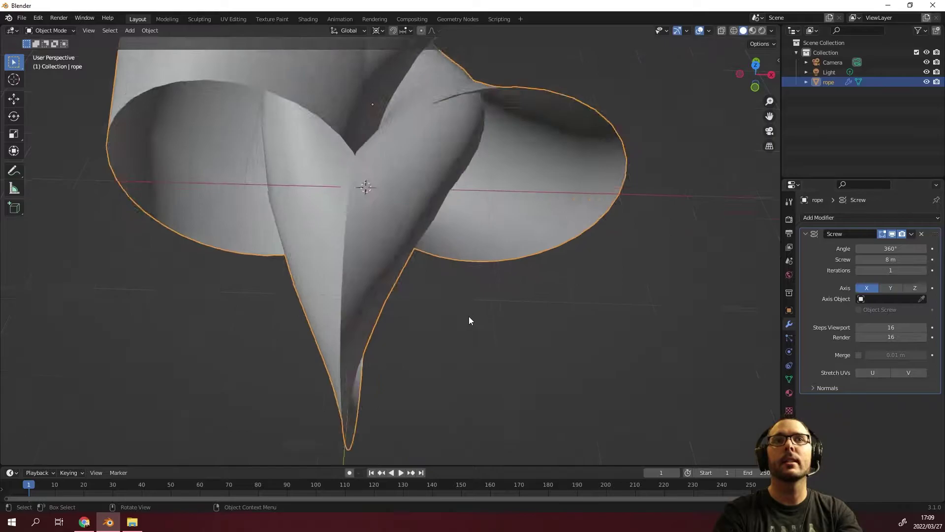
{"action": "scroll", "coordinate": [469, 316], "scroll_direction": "down", "scroll_amount": 5}
{"action": "scroll", "coordinate": [469, 316], "scroll_direction": "down", "scroll_amount": 1}
{"action": "scroll", "coordinate": [440, 271], "scroll_direction": "up", "scroll_amount": 6}
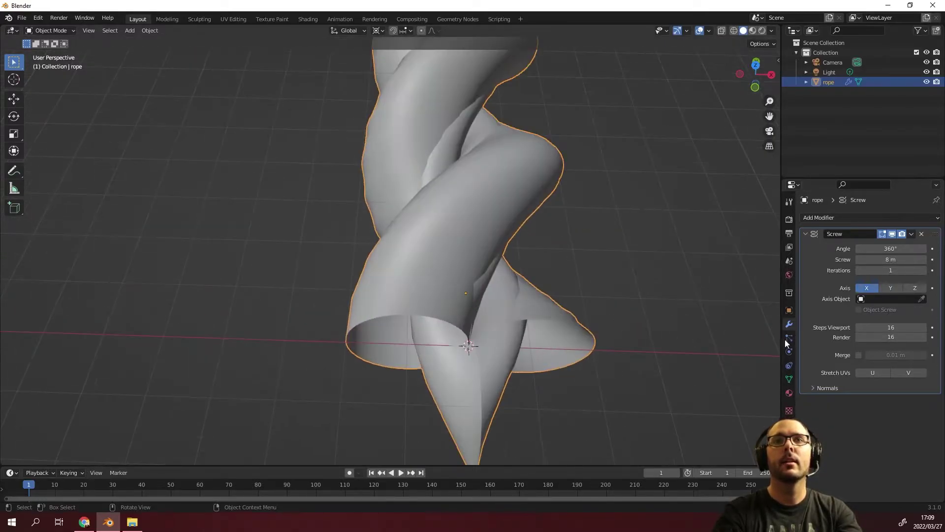
{"action": "left_click", "coordinate": [889, 289]}
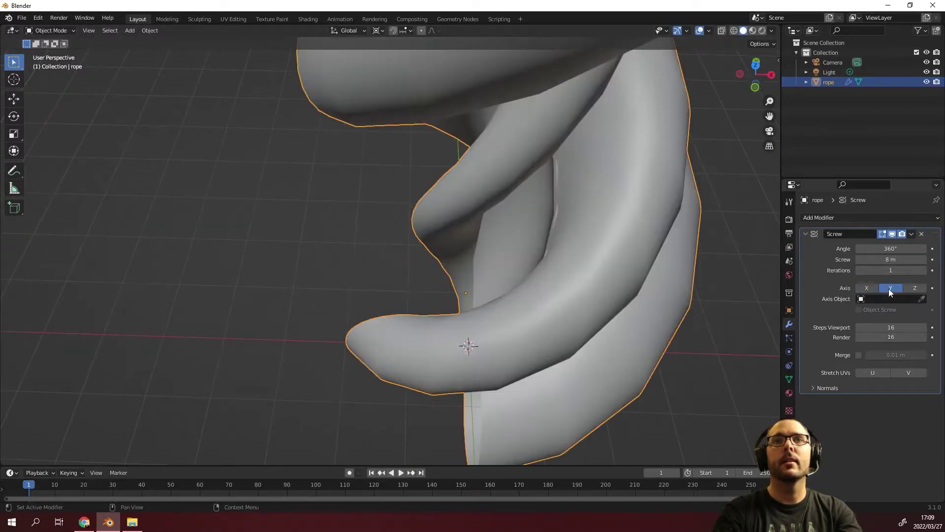
{"action": "scroll", "coordinate": [486, 367], "scroll_direction": "down", "scroll_amount": 6}
{"action": "left_click", "coordinate": [915, 288]}
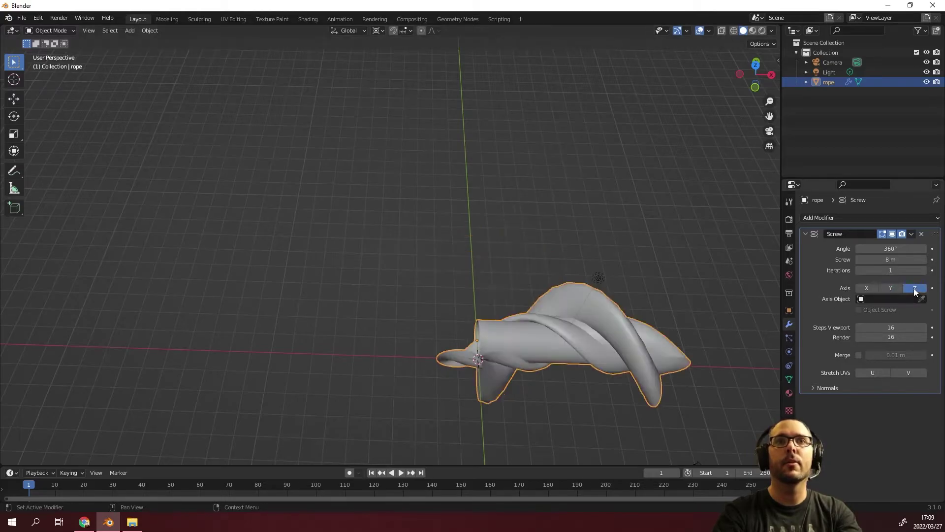
{"action": "left_click", "coordinate": [866, 289]}
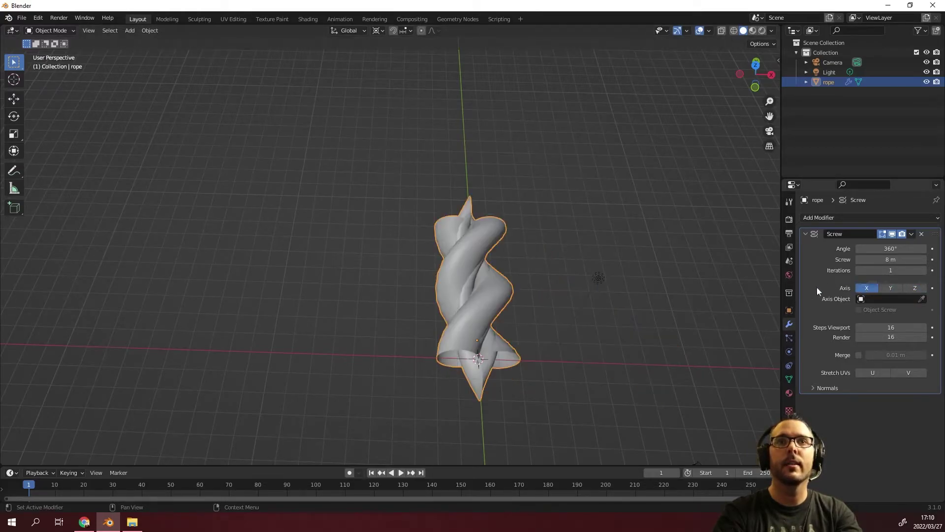
{"action": "scroll", "coordinate": [474, 358], "scroll_direction": "up", "scroll_amount": 5}
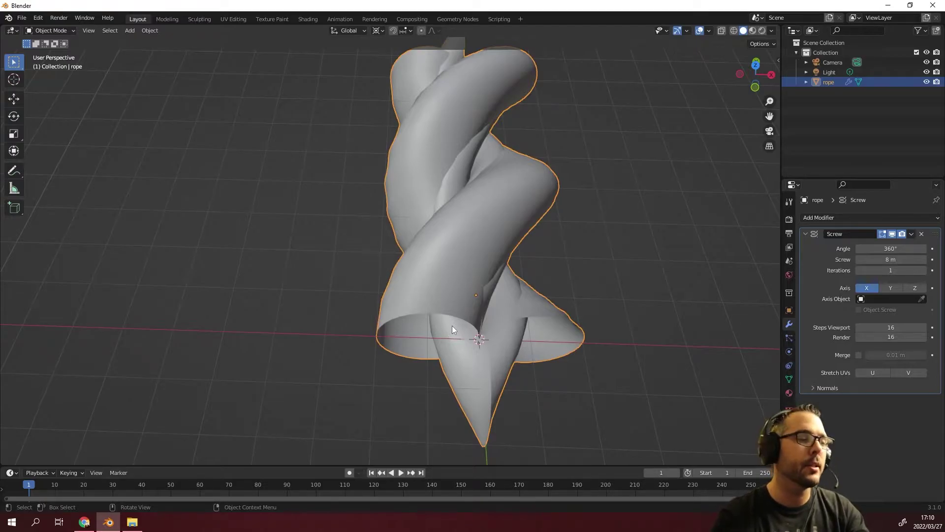
- Apply all transforms to the rope object and set the Screw modifier's axis to Z
{"action": "key", "text": "ctrl+a"}
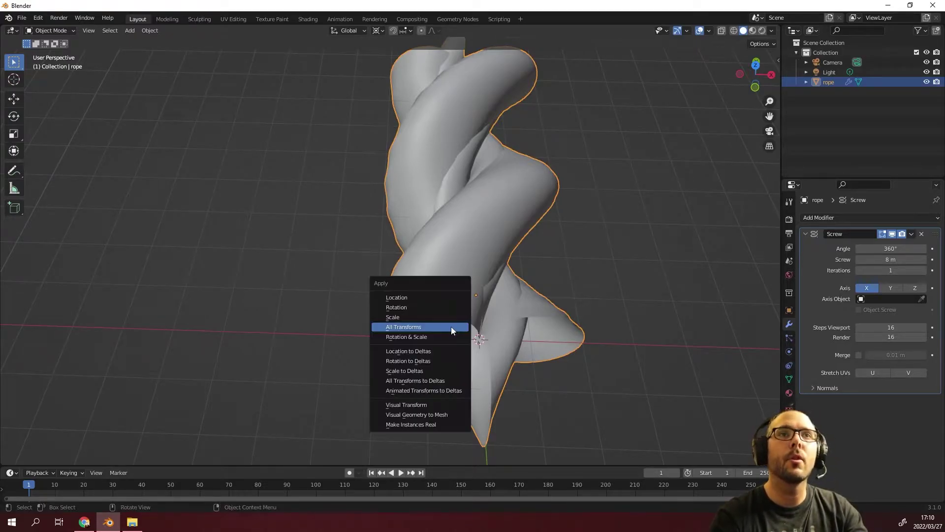
{"action": "left_click", "coordinate": [436, 327]}
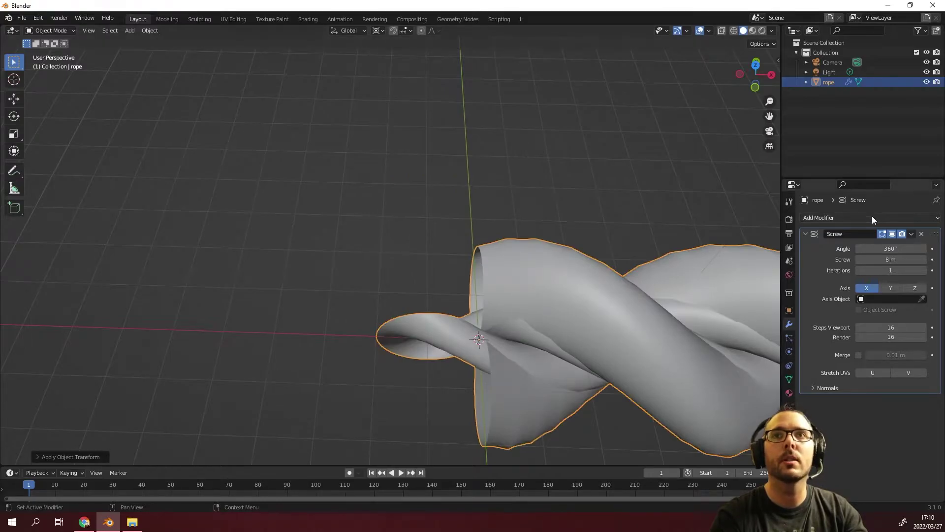
{"action": "left_click", "coordinate": [915, 287]}
{"action": "scroll", "coordinate": [571, 295], "scroll_direction": "down", "scroll_amount": 8}
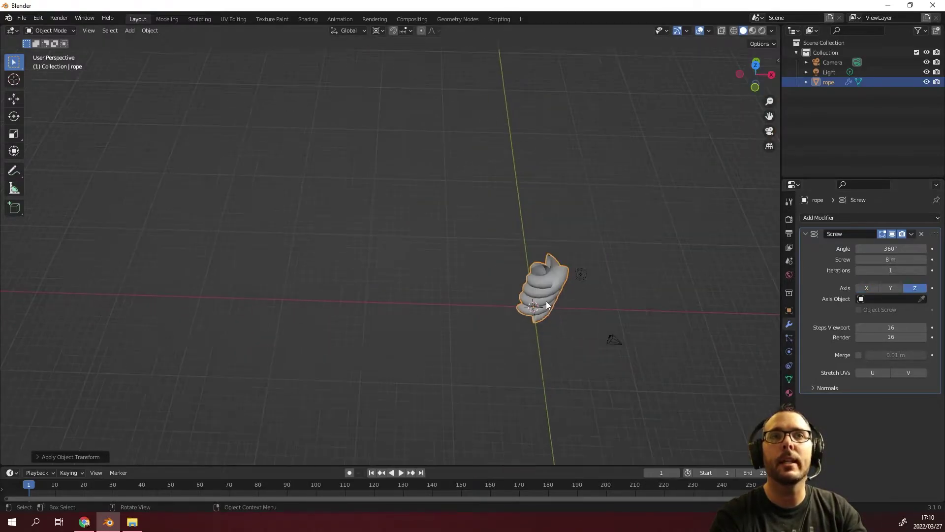
{"action": "middle_click_drag", "start_coordinate": [545, 300], "coordinate": [553, 255]}
{"action": "scroll", "coordinate": [553, 255], "scroll_direction": "up", "scroll_amount": 10}
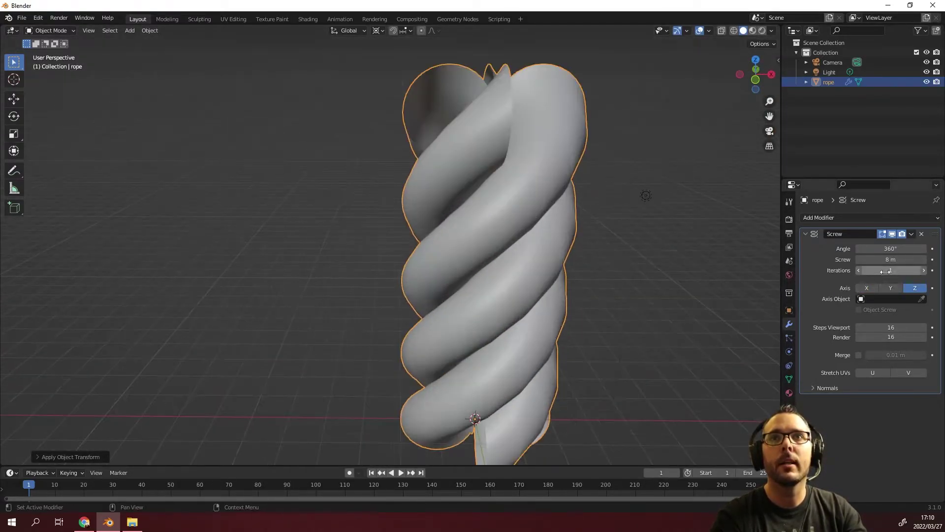
- Try a Screw value of 6 m on the modifier and return it to 8 m
{"action": "left_click", "coordinate": [897, 260]}
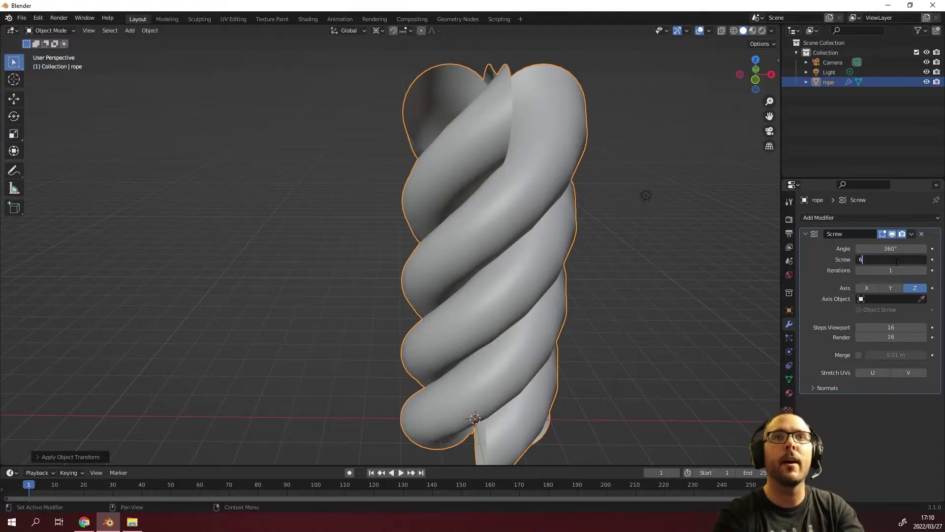
{"action": "type", "text": "6"}
{"action": "key", "text": "Return"}
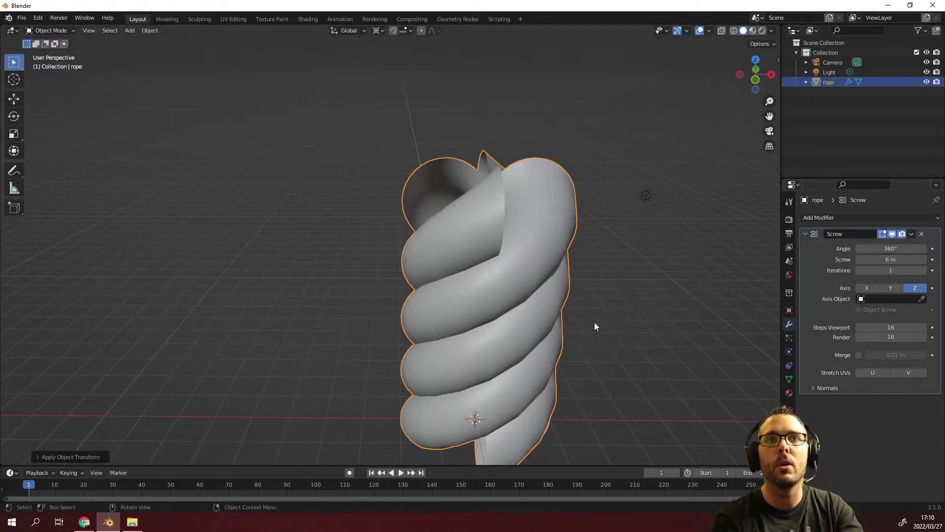
{"action": "left_click", "coordinate": [897, 260]}
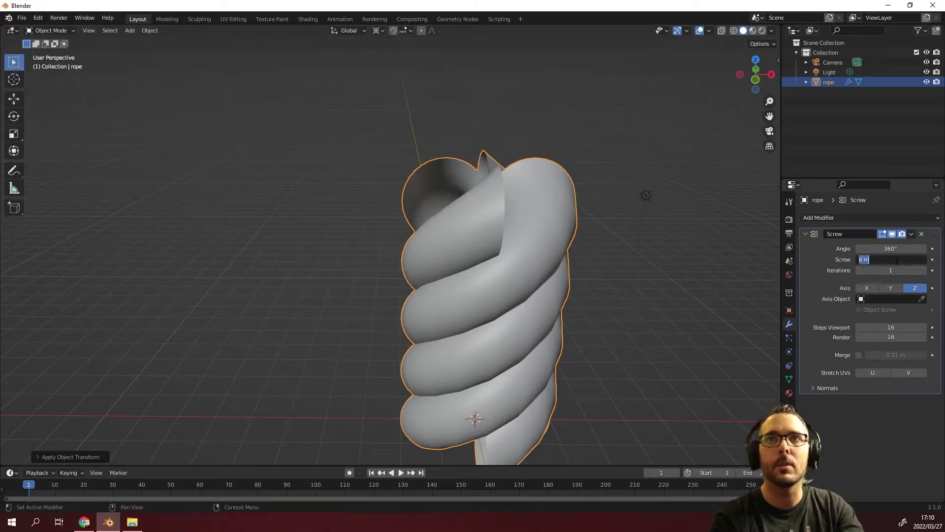
{"action": "type", "text": "8"}
{"action": "key", "text": "Return"}
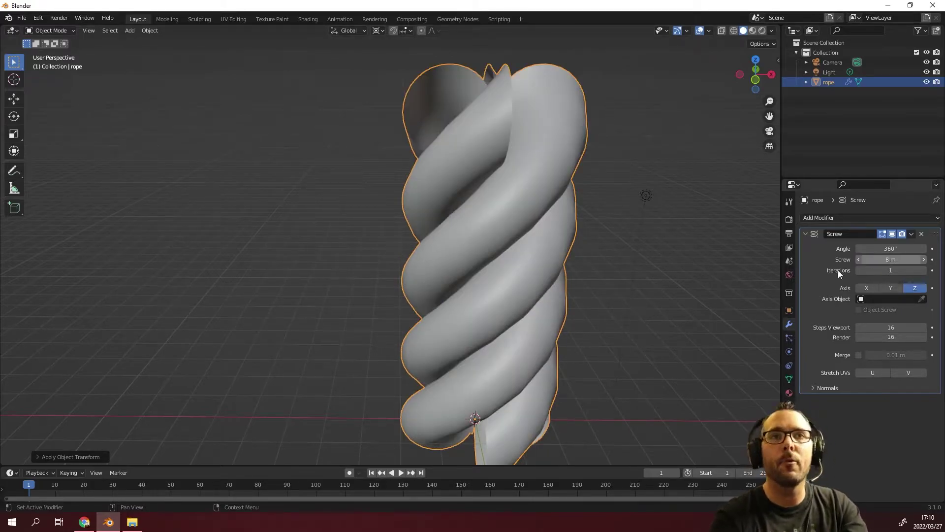
- Set the Screw modifier's iterations to 10 to lengthen the rope
{"action": "scroll", "coordinate": [455, 293], "scroll_direction": "down", "scroll_amount": 2}
{"action": "scroll", "coordinate": [456, 293], "scroll_direction": "up", "scroll_amount": 1}
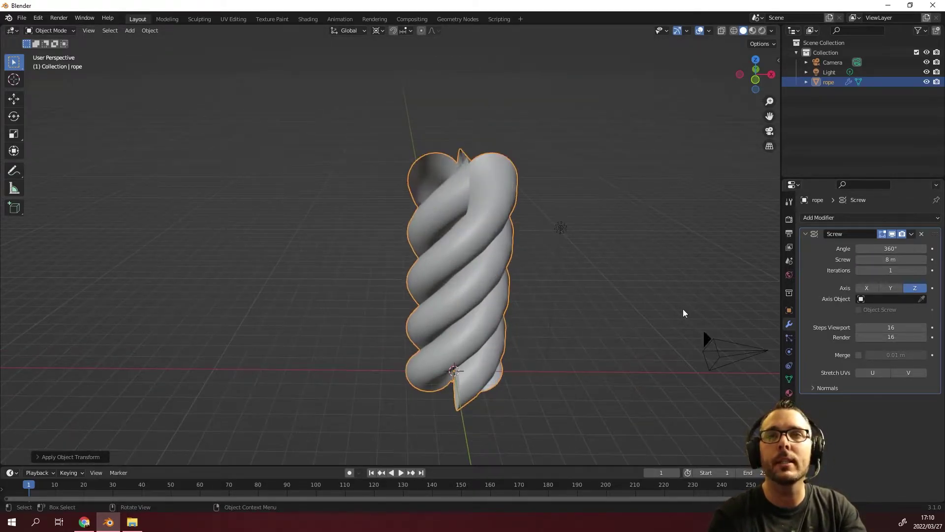
{"action": "left_click", "coordinate": [875, 270]}
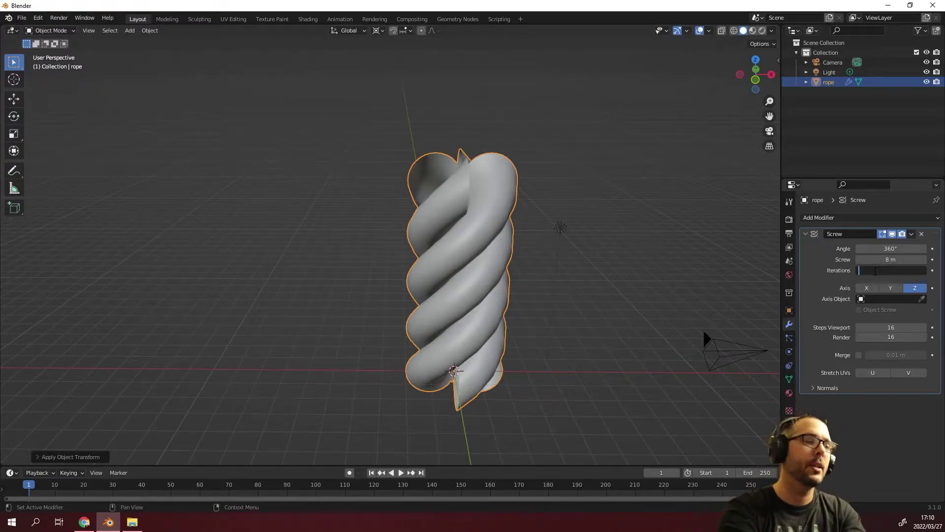
{"action": "key", "text": "Return"}
{"action": "scroll", "coordinate": [557, 353], "scroll_direction": "down", "scroll_amount": 3}
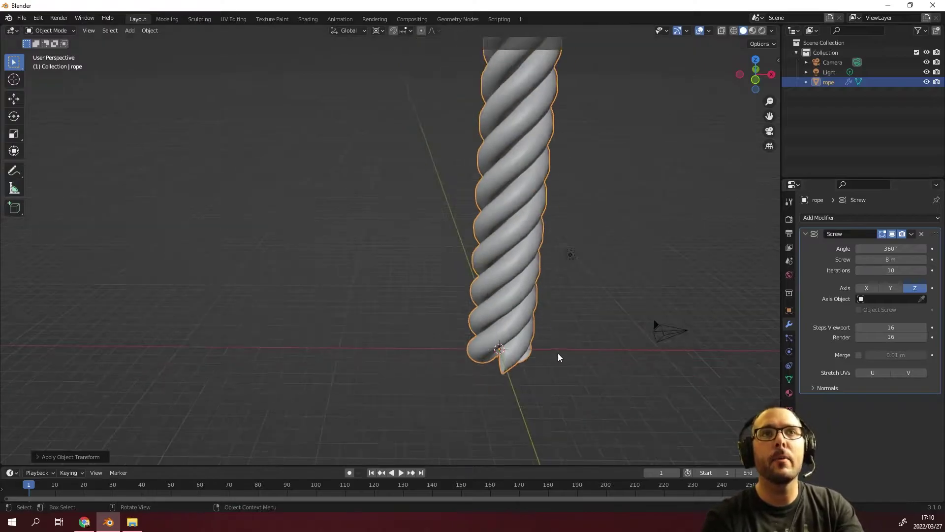
{"action": "scroll", "coordinate": [507, 390], "scroll_direction": "down", "scroll_amount": 6}
{"action": "scroll", "coordinate": [513, 382], "scroll_direction": "up", "scroll_amount": 2}
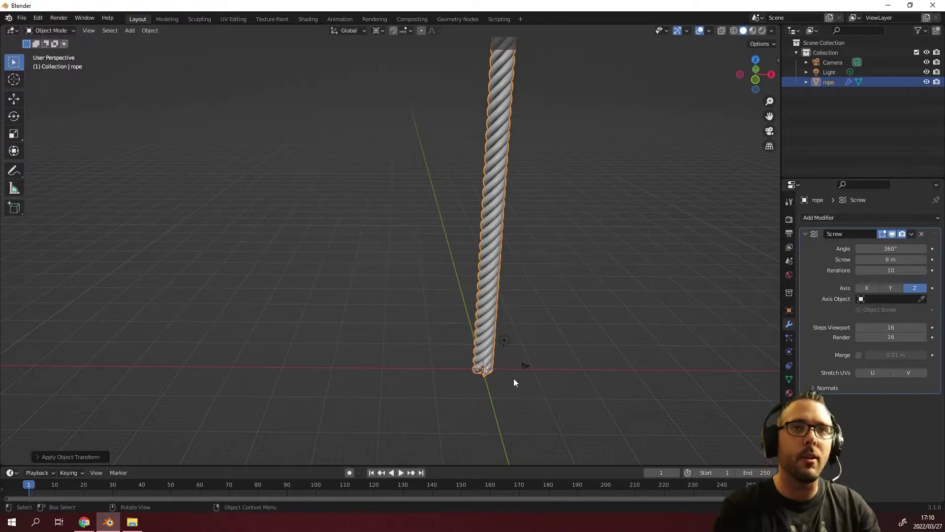
{"action": "scroll", "coordinate": [540, 355], "scroll_direction": "up", "scroll_amount": 1}
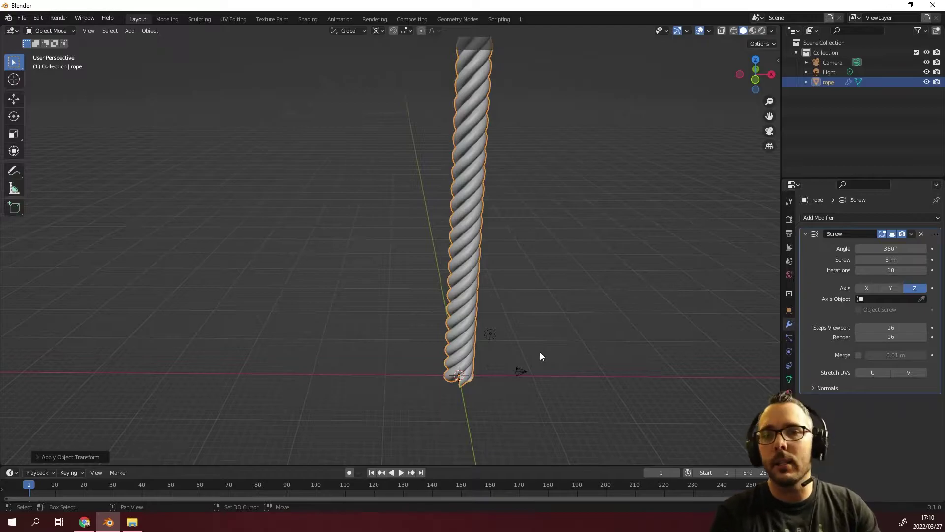
- Add a mesh cylinder at the rope's base and scale it uniformly by 20
{"action": "key", "text": "shift+a"}
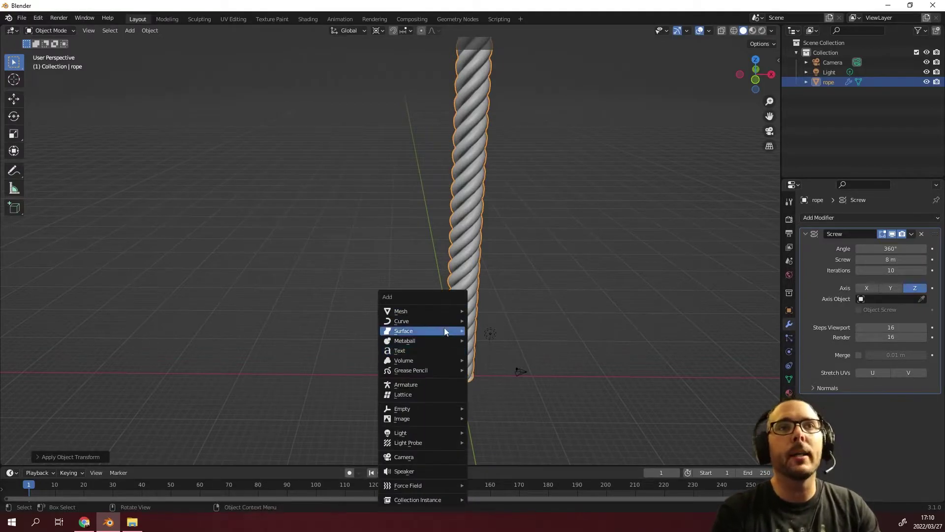
{"action": "mouse_move", "coordinate": [438, 309]}
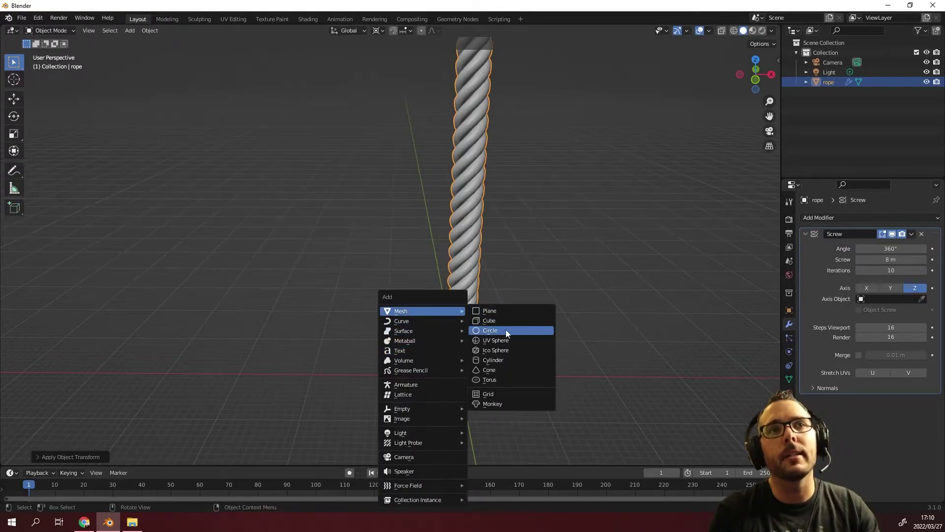
{"action": "left_click", "coordinate": [508, 363]}
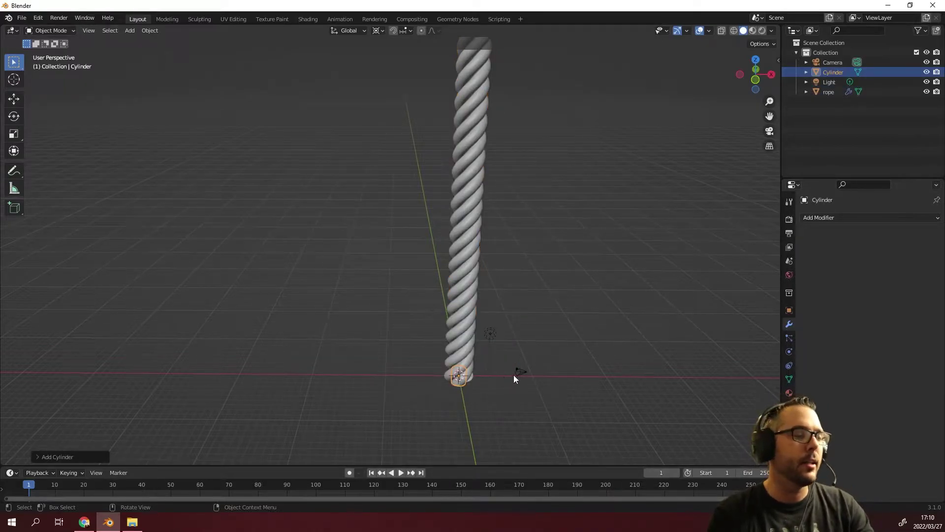
{"action": "type", "text": "s20"}
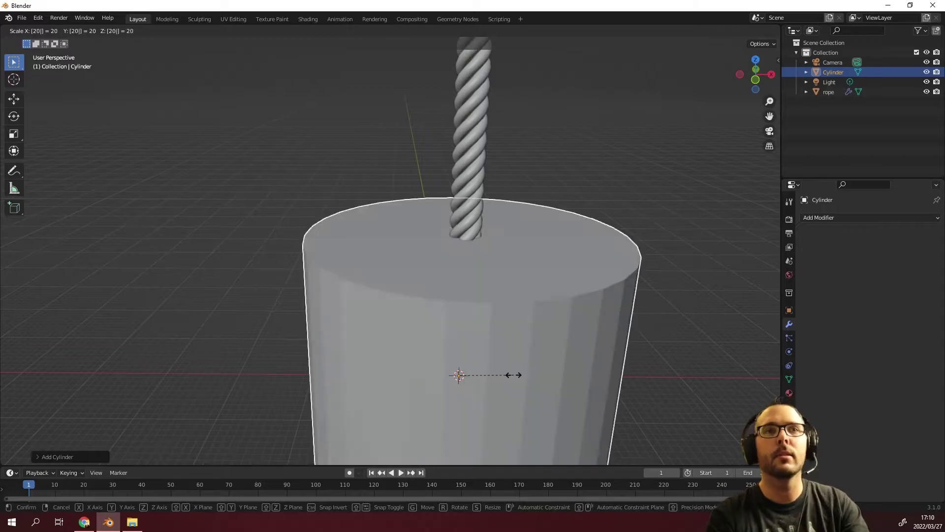
{"action": "key", "text": "Return"}
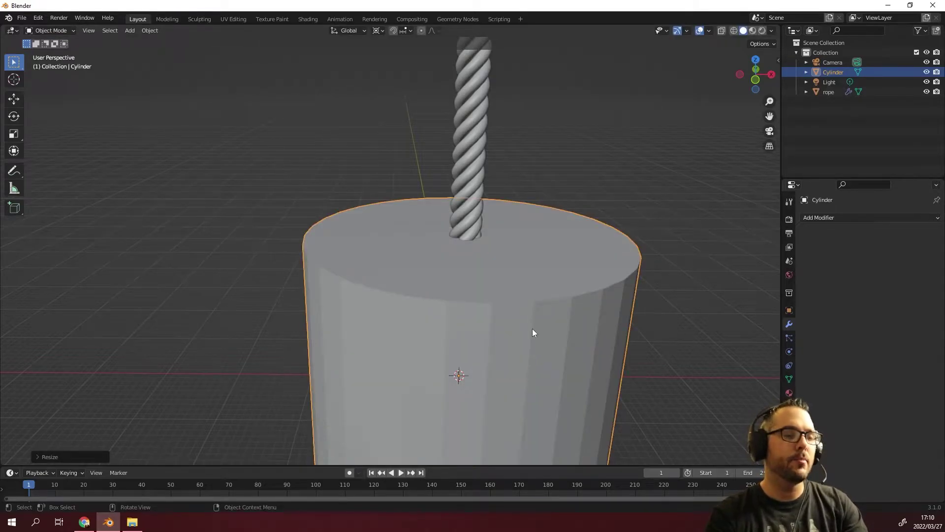
- Raise the cylinder 20 m along Z in two 10 m moves, so its base sits at the world origin
{"action": "key", "text": "KP_1"}
{"action": "scroll", "coordinate": [527, 315], "scroll_direction": "down", "scroll_amount": 6}
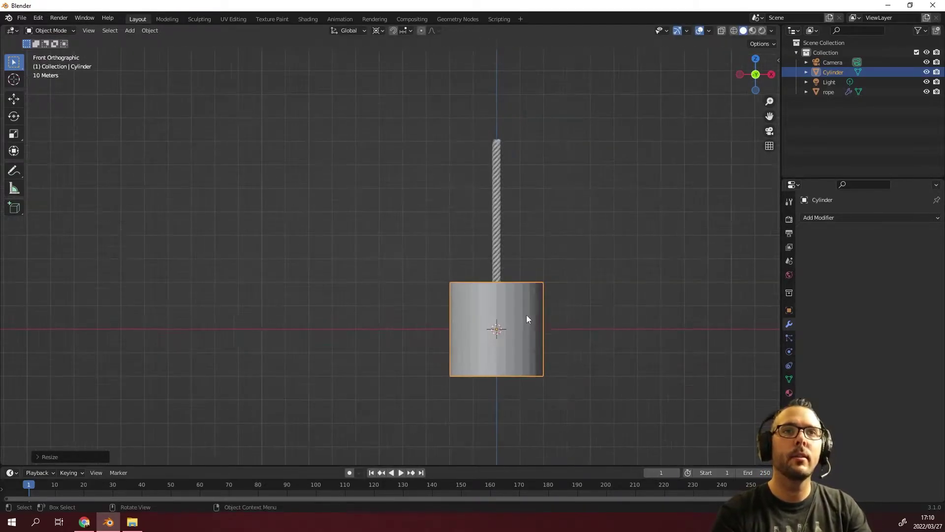
{"action": "key", "text": "g"}
{"action": "key", "text": "z"}
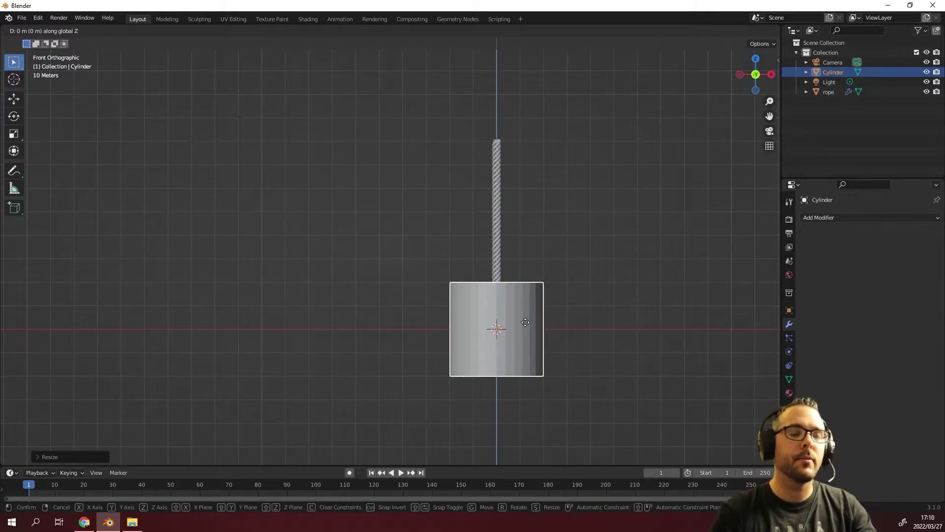
{"action": "type", "text": "10"}
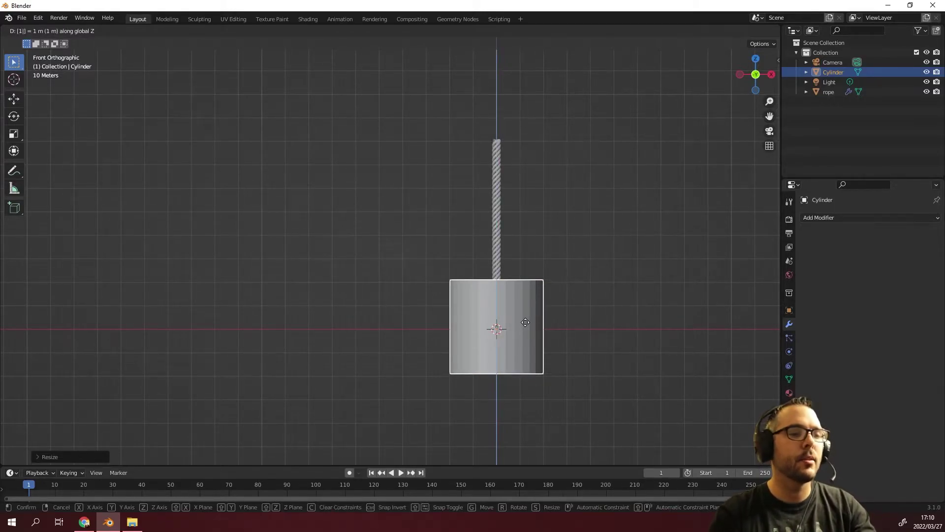
{"action": "key", "text": "Return"}
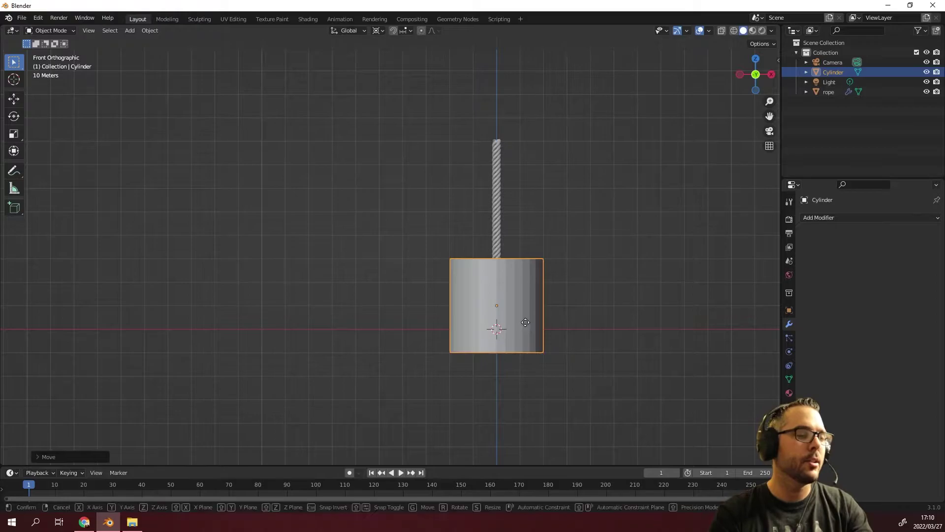
{"action": "type", "text": "gz1"}
{"action": "key", "text": "Escape"}
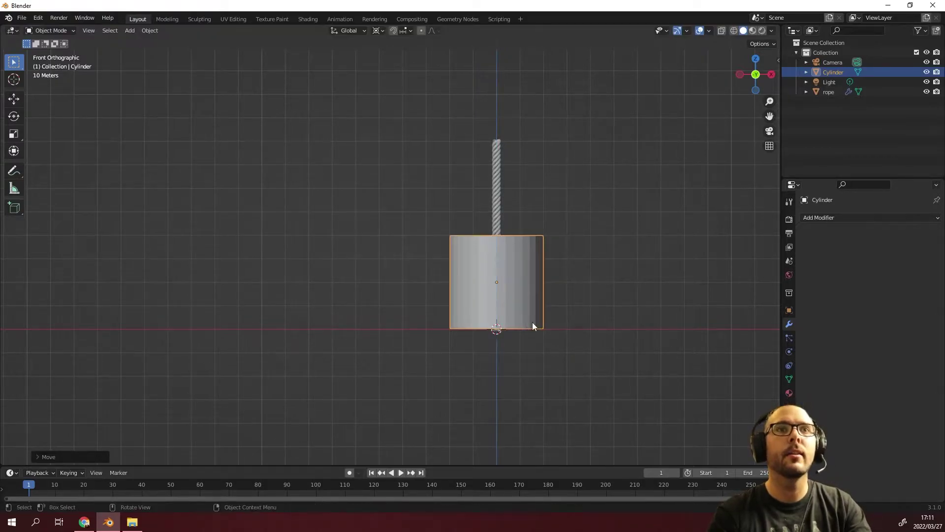
- Apply smooth shading to the cylinder
{"action": "scroll", "coordinate": [503, 304], "scroll_direction": "up", "scroll_amount": 2}
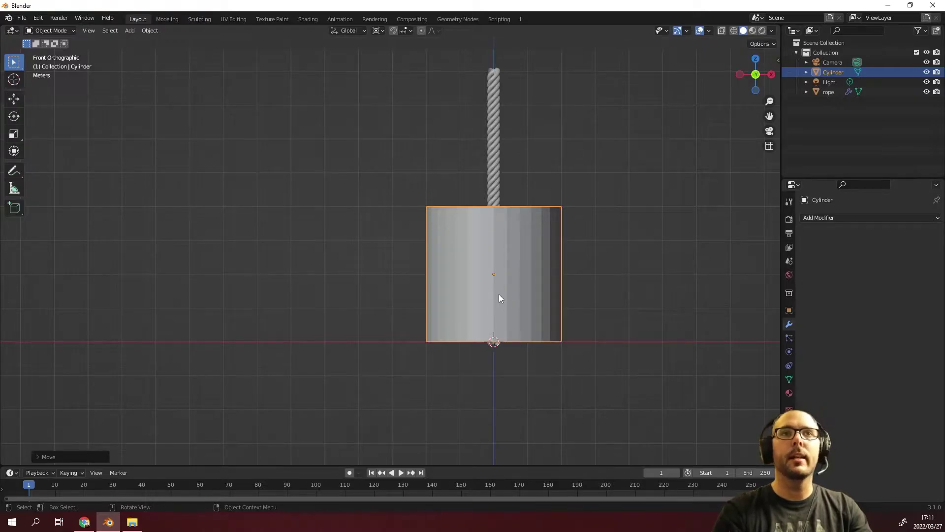
{"action": "right_click", "coordinate": [500, 272]}
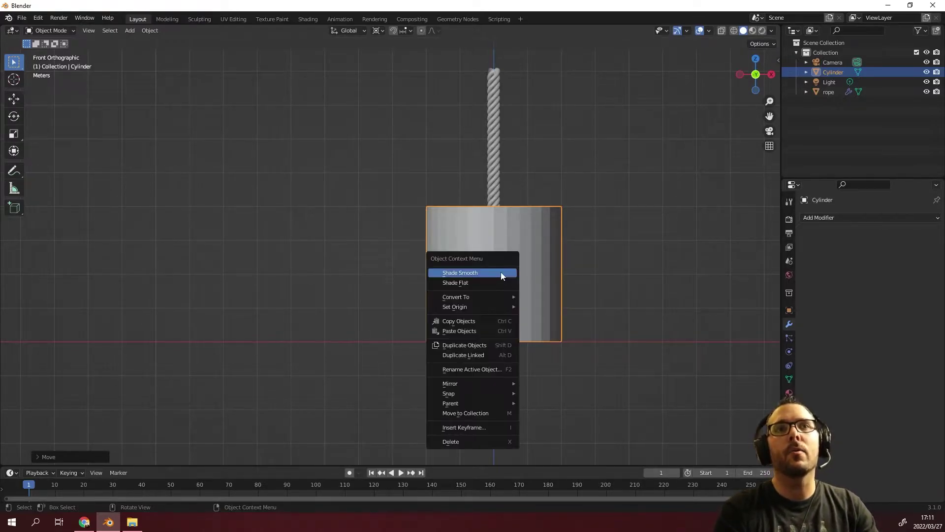
{"action": "left_click", "coordinate": [500, 274]}
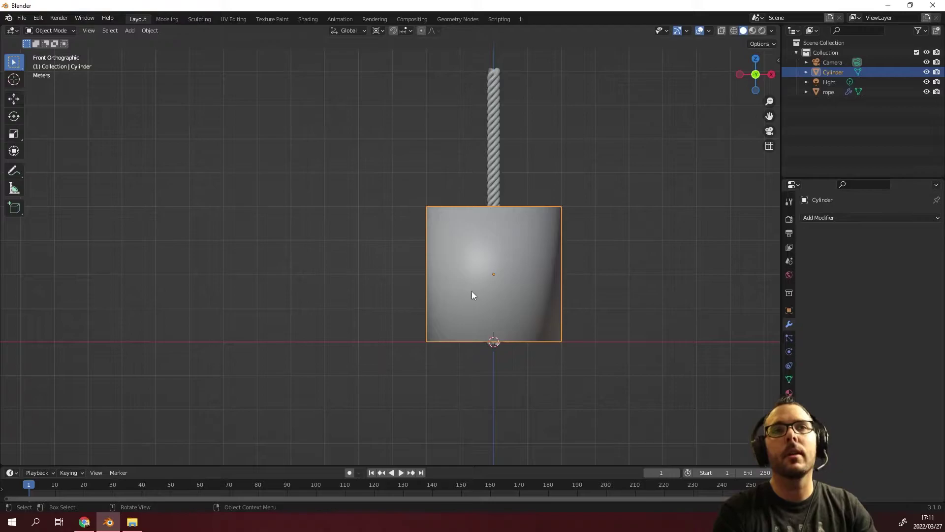
- Add two loop cuts around the cylinder, one slid down to the bottom rim and one slid up to the top rim
{"action": "key", "text": "Tab"}
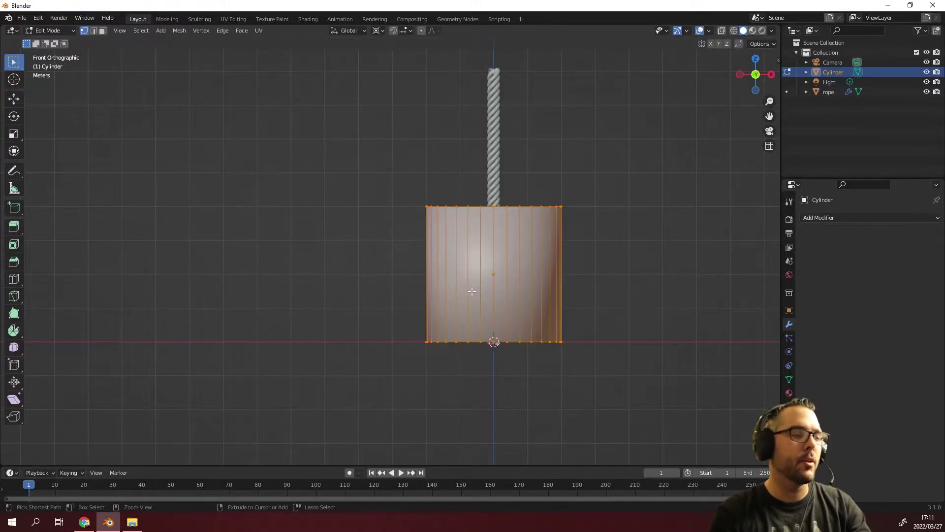
{"action": "key", "text": "ctrl+r"}
{"action": "left_click", "coordinate": [464, 288]}
{"action": "left_click", "coordinate": [459, 368]}
{"action": "key", "text": "ctrl+r"}
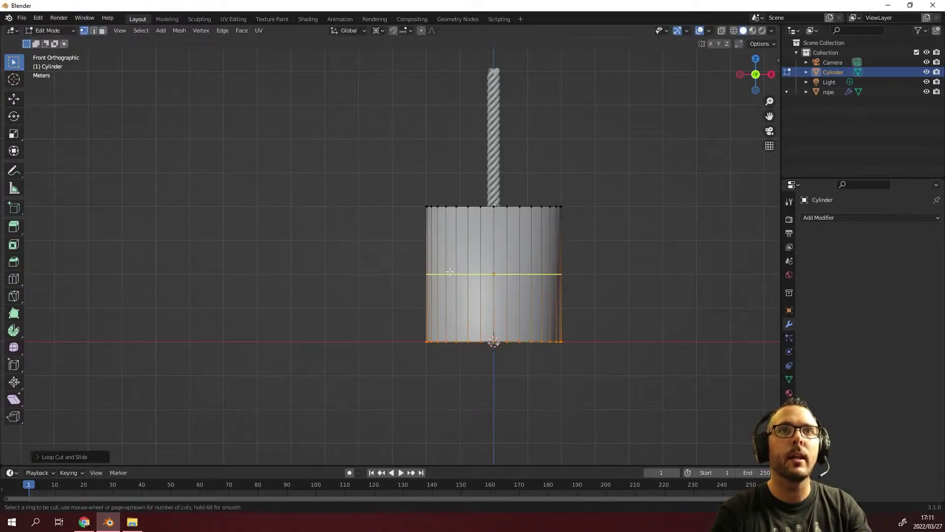
{"action": "left_click", "coordinate": [450, 271]}
{"action": "left_click", "coordinate": [447, 202]}
{"action": "middle_click_drag", "start_coordinate": [448, 201], "coordinate": [472, 315]}
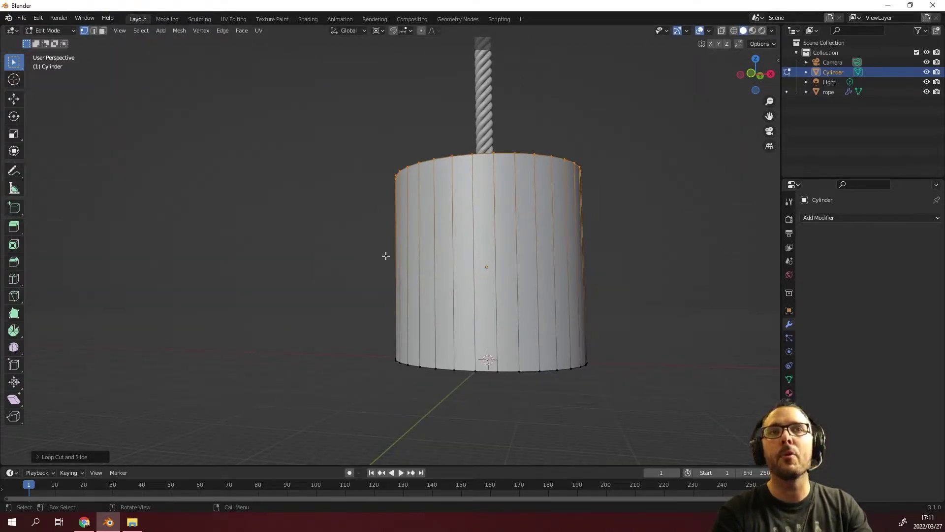
{"action": "scroll", "coordinate": [512, 337], "scroll_direction": "down", "scroll_amount": 3}
{"action": "scroll", "coordinate": [524, 328], "scroll_direction": "up", "scroll_amount": 3}
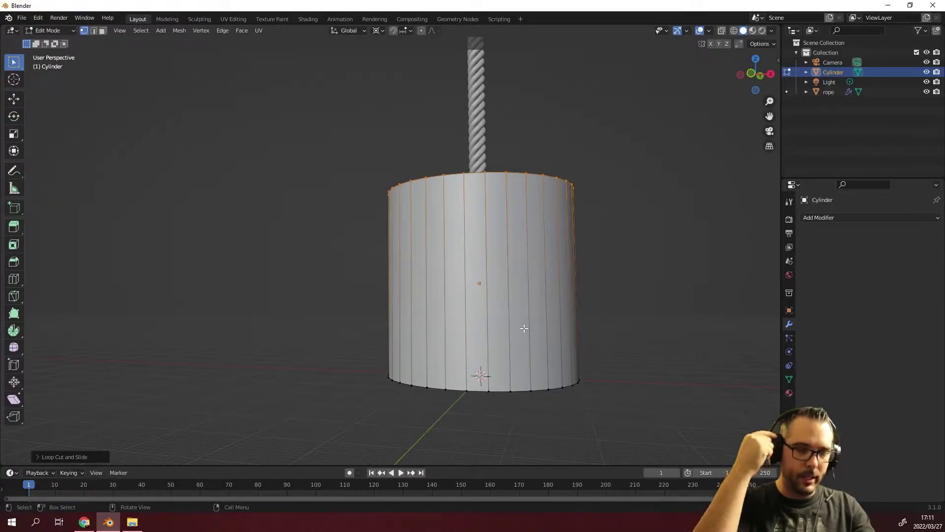
{"action": "scroll", "coordinate": [502, 261], "scroll_direction": "up", "scroll_amount": 2}
{"action": "scroll", "coordinate": [502, 268], "scroll_direction": "down", "scroll_amount": 4}
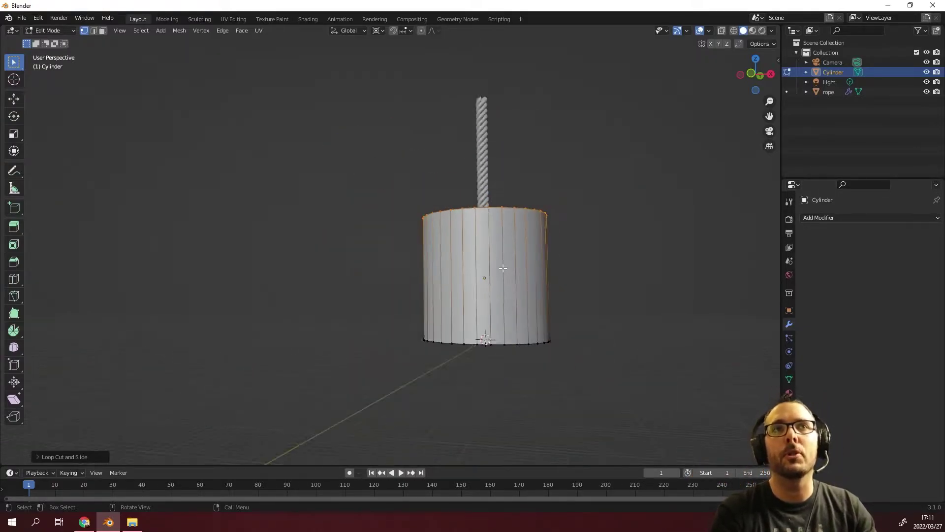
{"action": "key", "text": "Tab"}
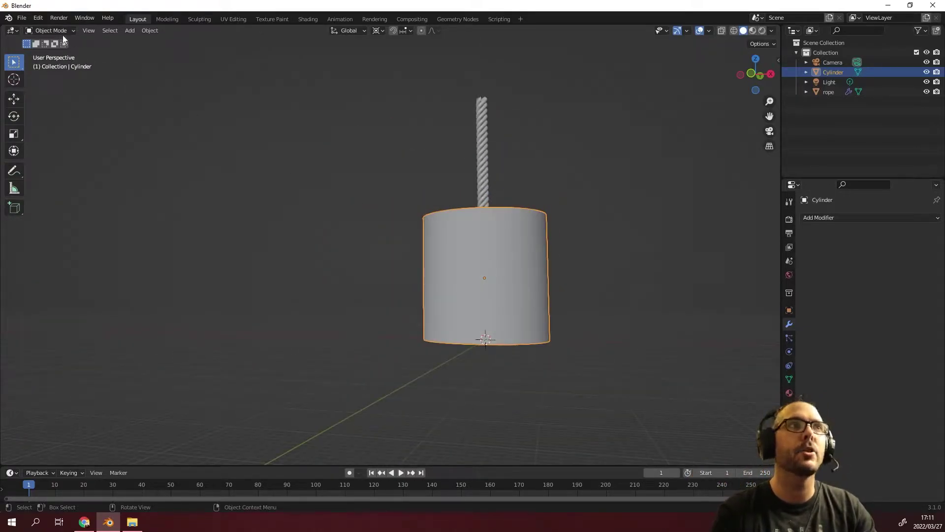
- Add a Path curve at the world origin and scale it uniformly by 20
{"action": "scroll", "coordinate": [461, 144], "scroll_direction": "up", "scroll_amount": 1}
{"action": "left_click", "coordinate": [464, 144]}
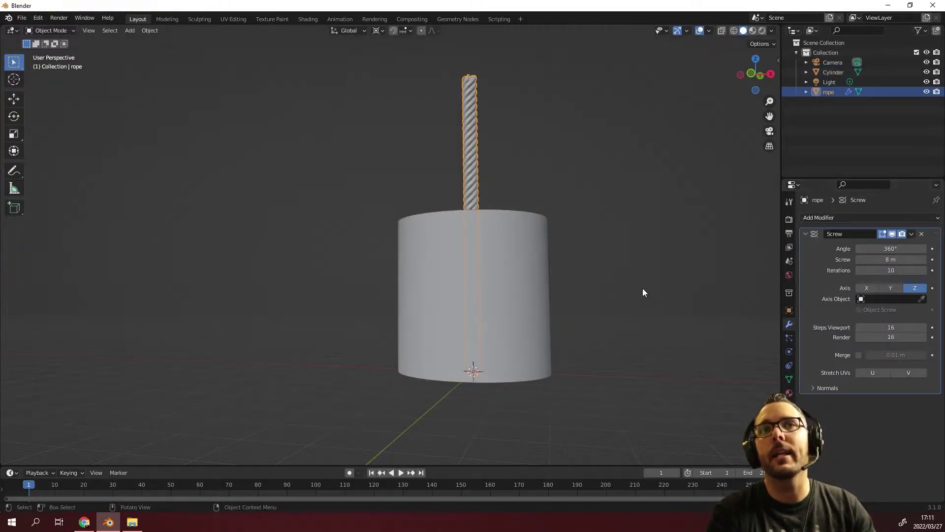
{"action": "key", "text": "KP_7"}
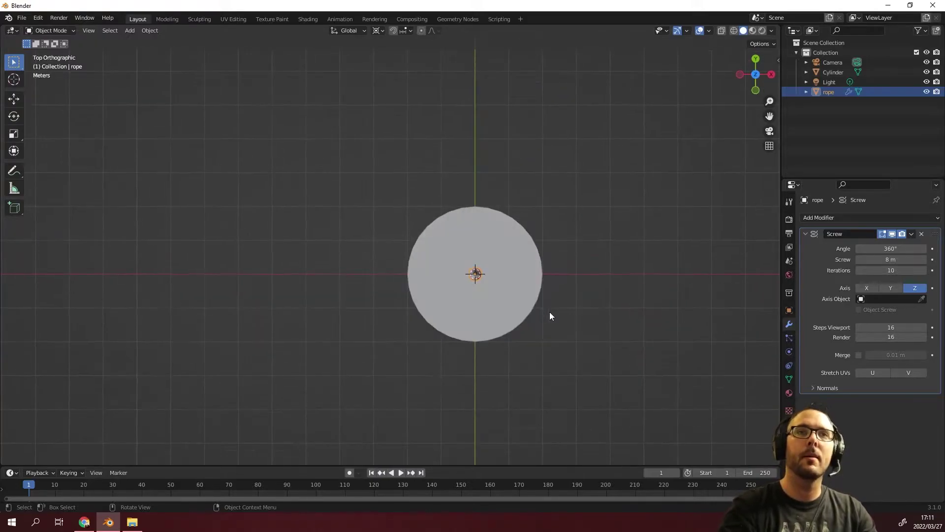
{"action": "key", "text": "shift+a"}
{"action": "mouse_move", "coordinate": [550, 315]}
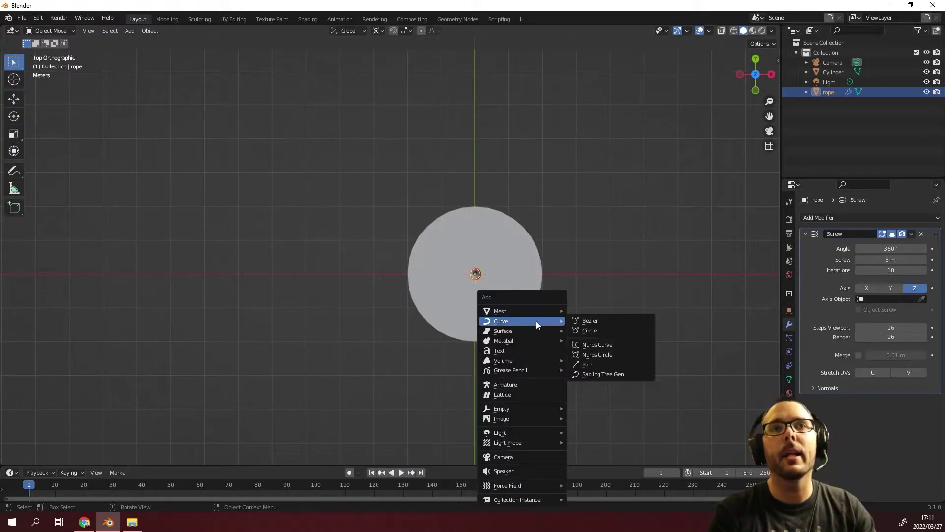
{"action": "left_click", "coordinate": [603, 364]}
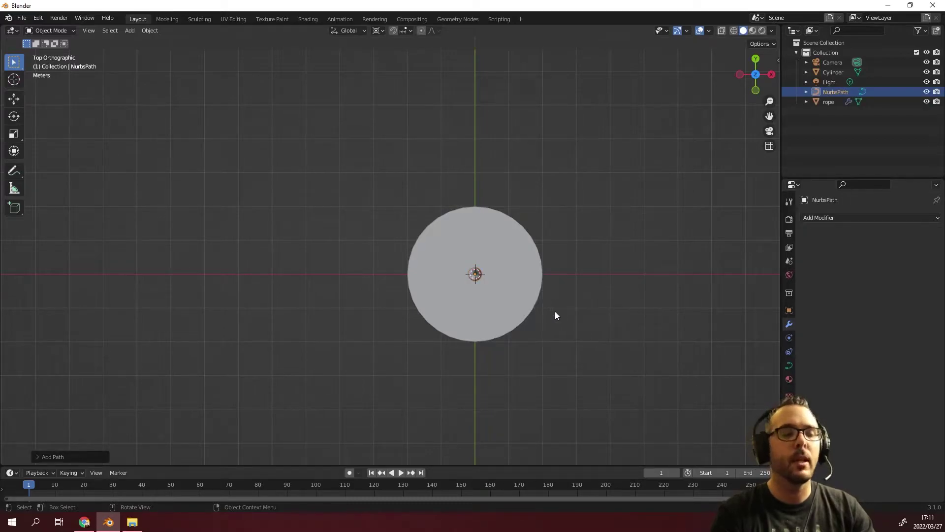
{"action": "type", "text": "s20"}
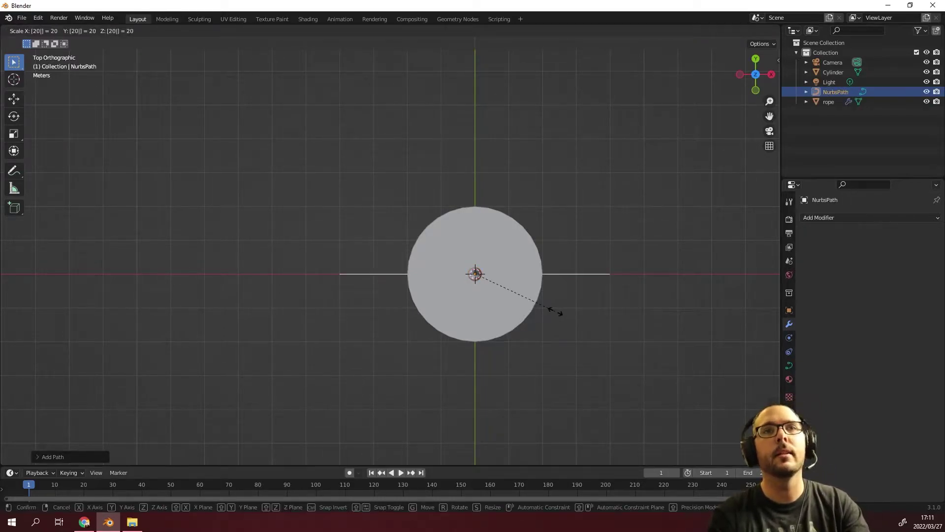
{"action": "key", "text": "Return"}
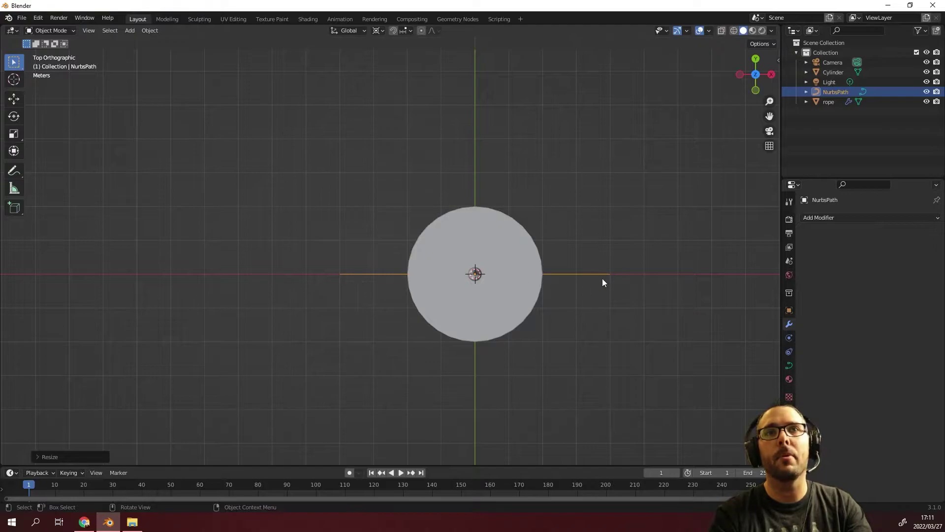
- Rename the new path object as "rope shape"
{"action": "double_click", "coordinate": [835, 91]}
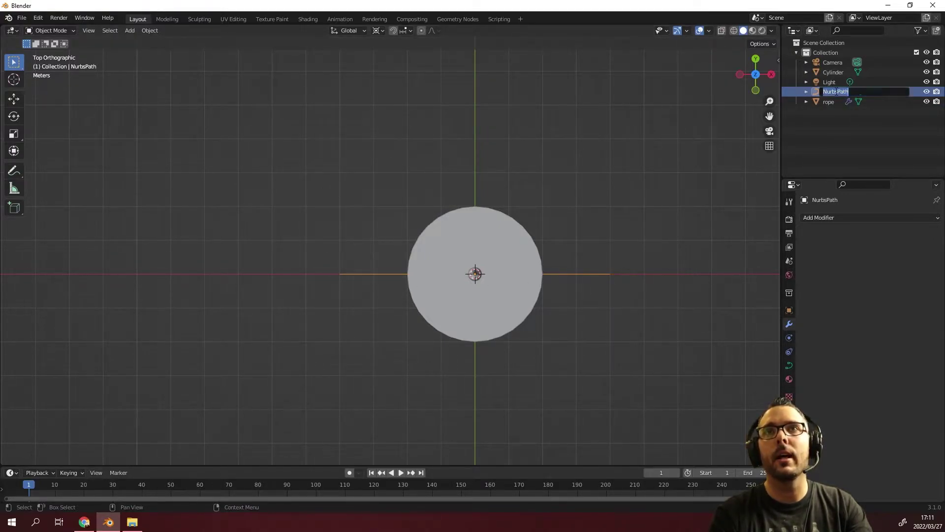
{"action": "type", "text": "rope"}
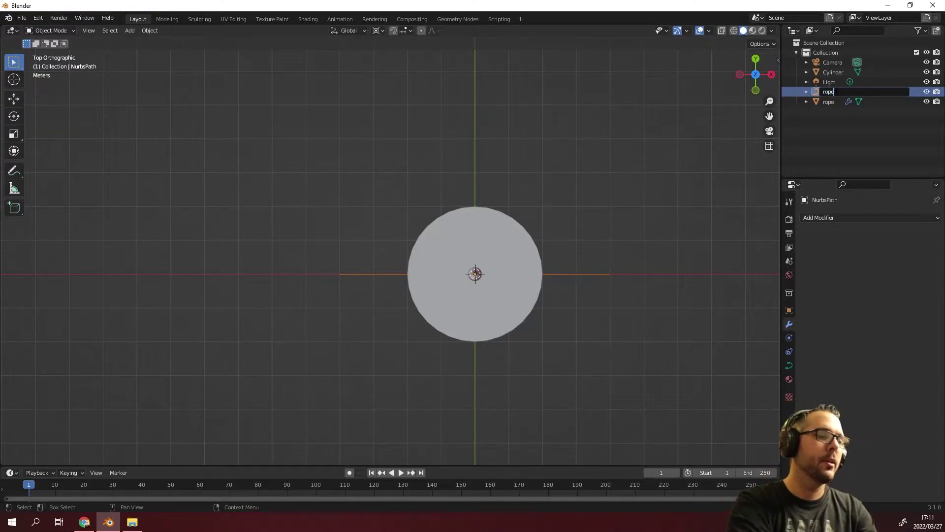
{"action": "type", "text": " shape"}
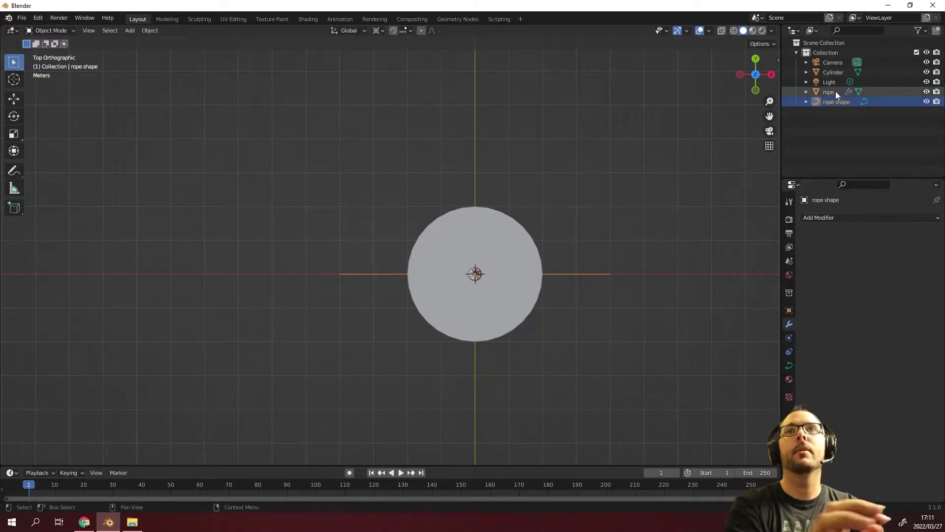
{"action": "key", "text": "Return"}
- Add a Curve modifier to the rope with rope shape as its curve object and Z as the deform axis
{"action": "middle_click_drag", "start_coordinate": [520, 345], "coordinate": [485, 206]}
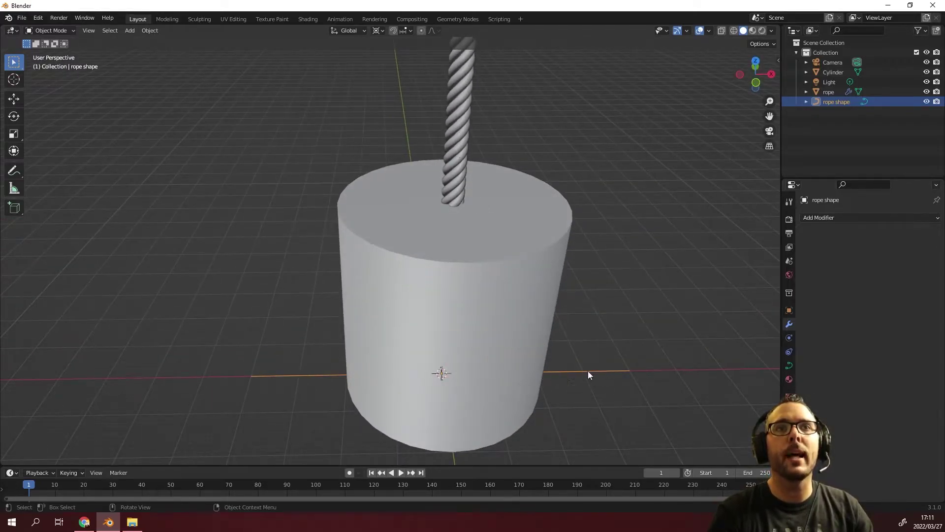
{"action": "left_click", "coordinate": [454, 143]}
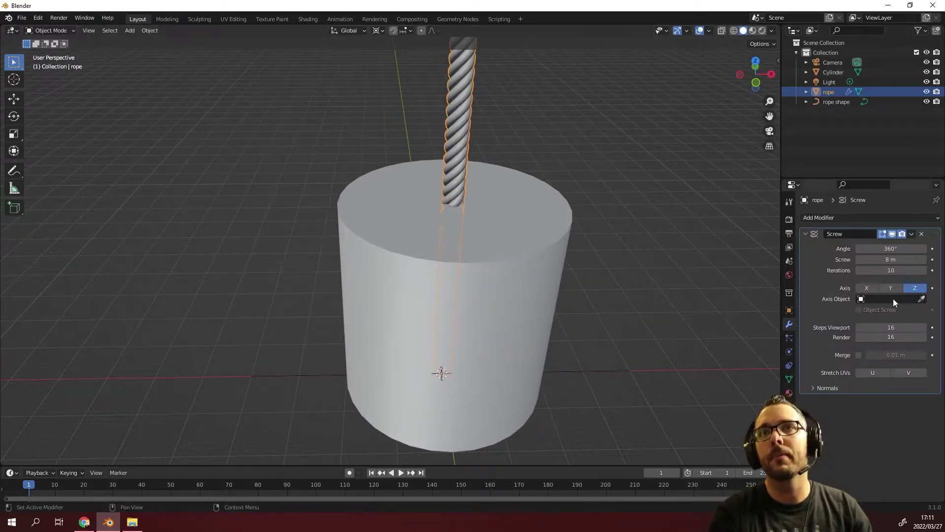
{"action": "left_click", "coordinate": [817, 217]}
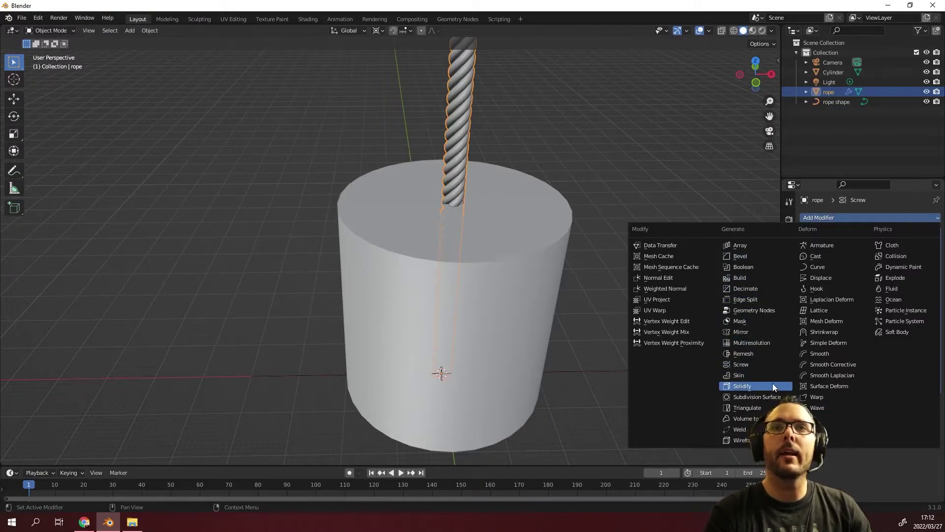
{"action": "left_click", "coordinate": [818, 267]}
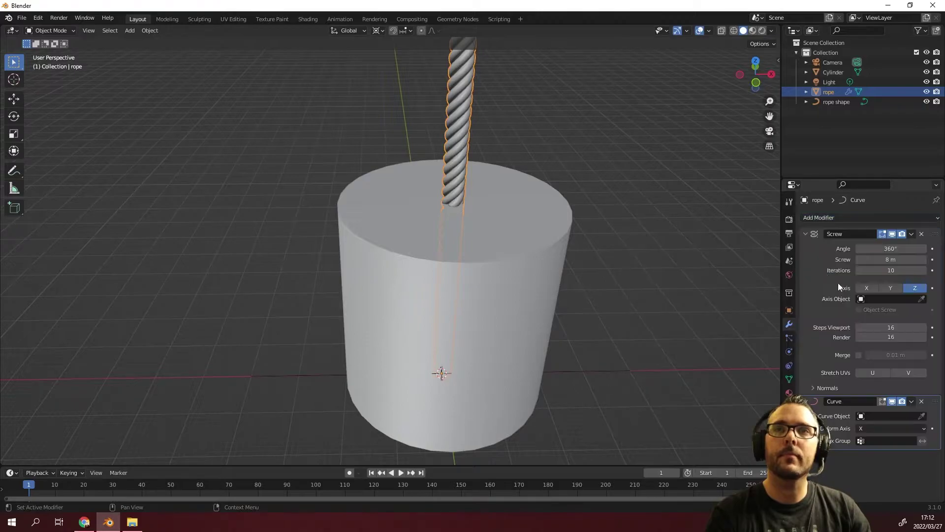
{"action": "left_click", "coordinate": [891, 416]}
{"action": "left_click", "coordinate": [872, 314]}
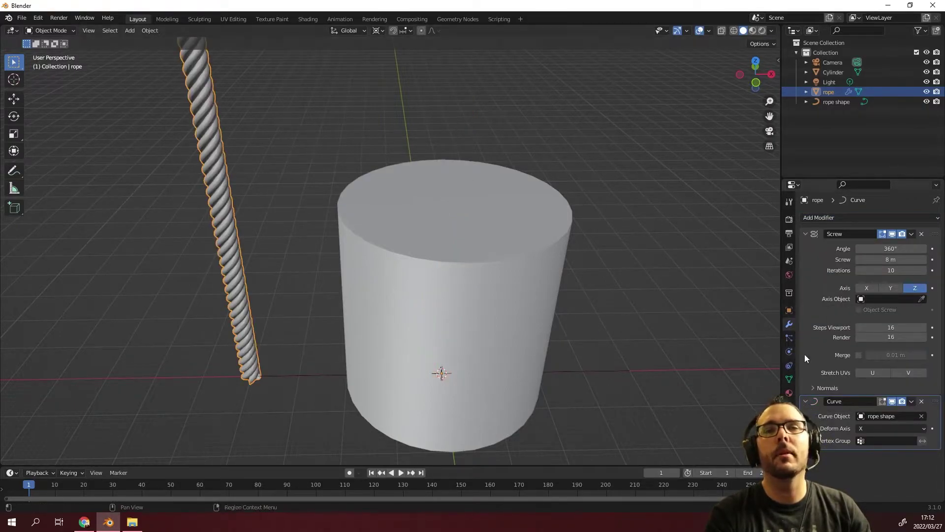
{"action": "left_click", "coordinate": [893, 429]}
{"action": "left_click", "coordinate": [873, 391]}
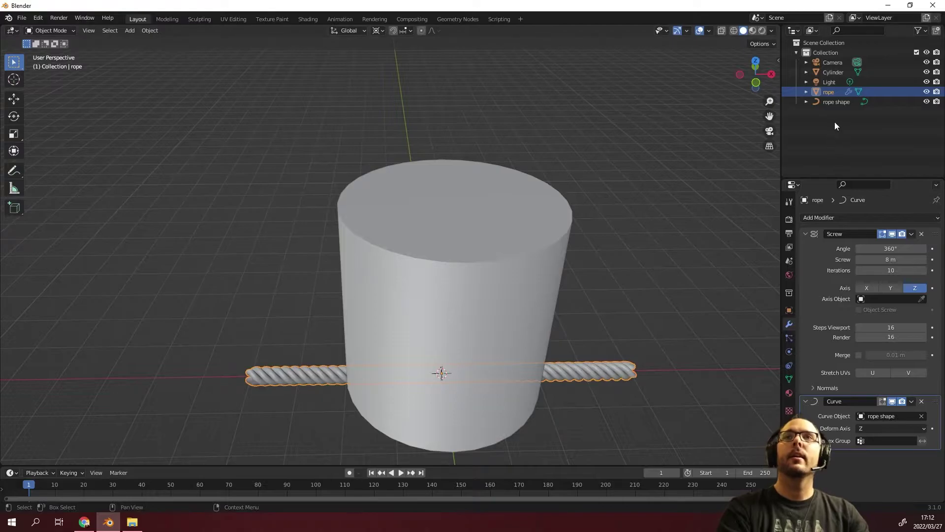
- Edit the rope shape curve in top view and move its first two control points about 19 m along positive X, placing the end at the cylinder's edge
{"action": "left_click", "coordinate": [836, 104]}
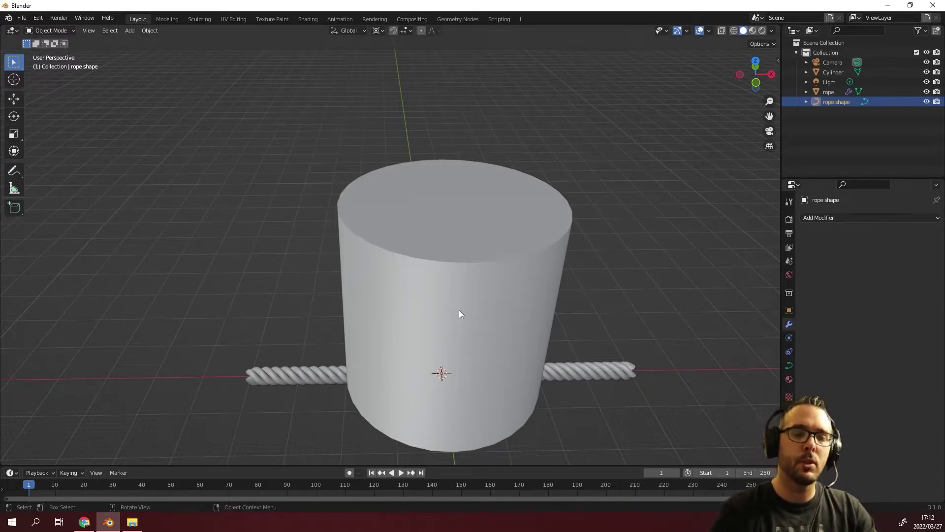
{"action": "key", "text": "KP_7"}
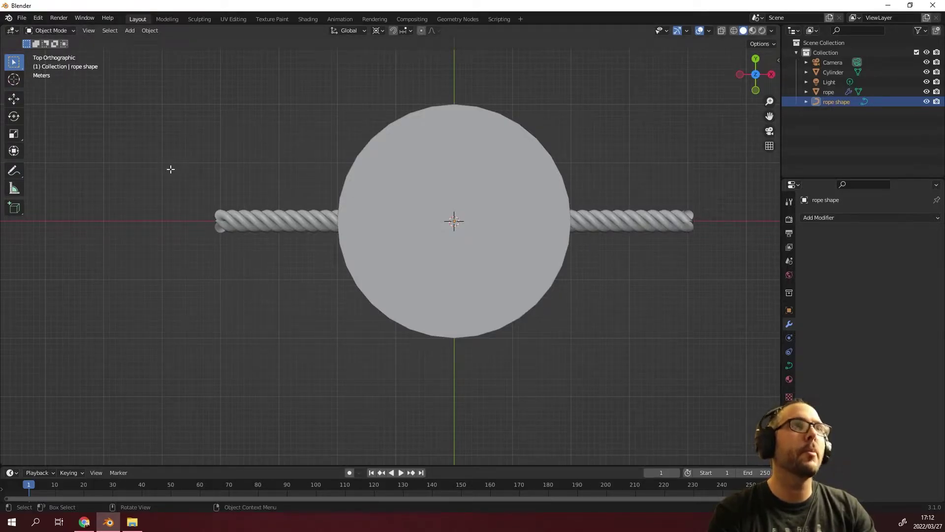
{"action": "key", "text": "Tab"}
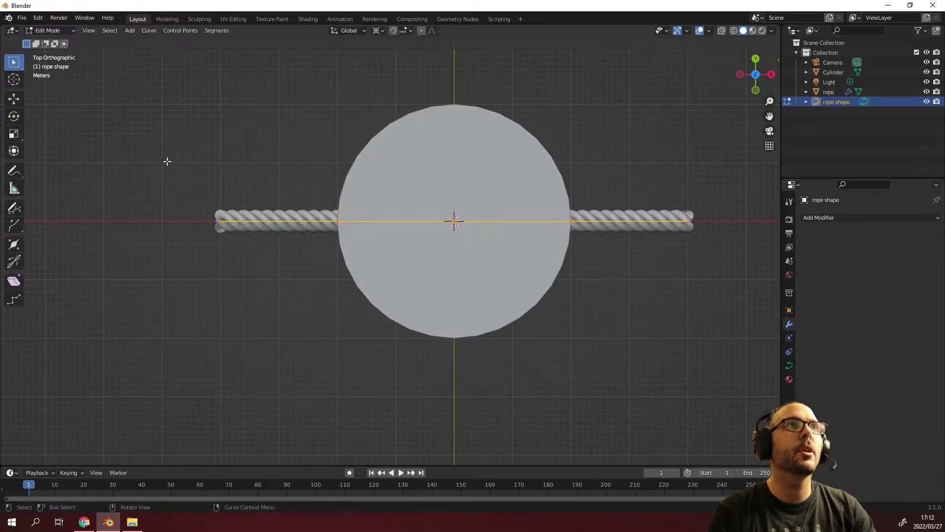
{"action": "left_click", "coordinate": [233, 161]}
{"action": "left_click_drag", "start_coordinate": [188, 142], "coordinate": [709, 289]}
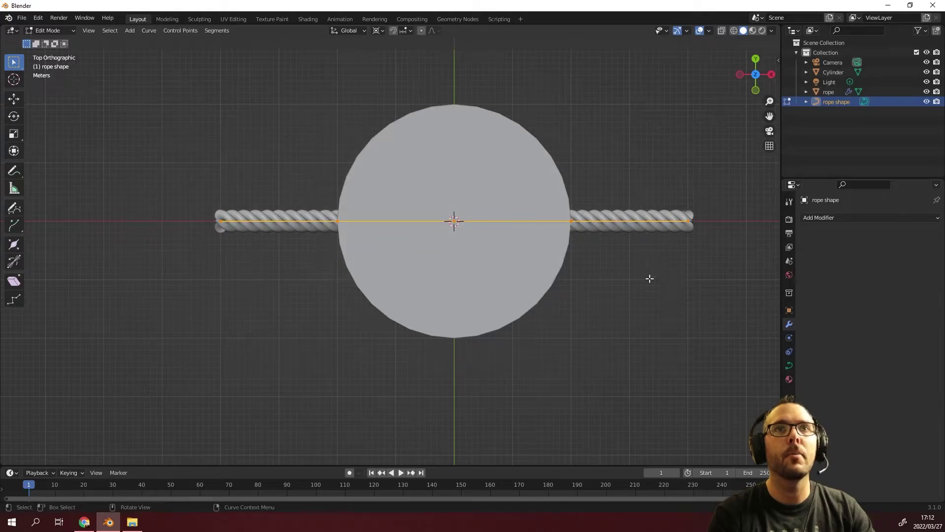
{"action": "right_click", "coordinate": [622, 270]}
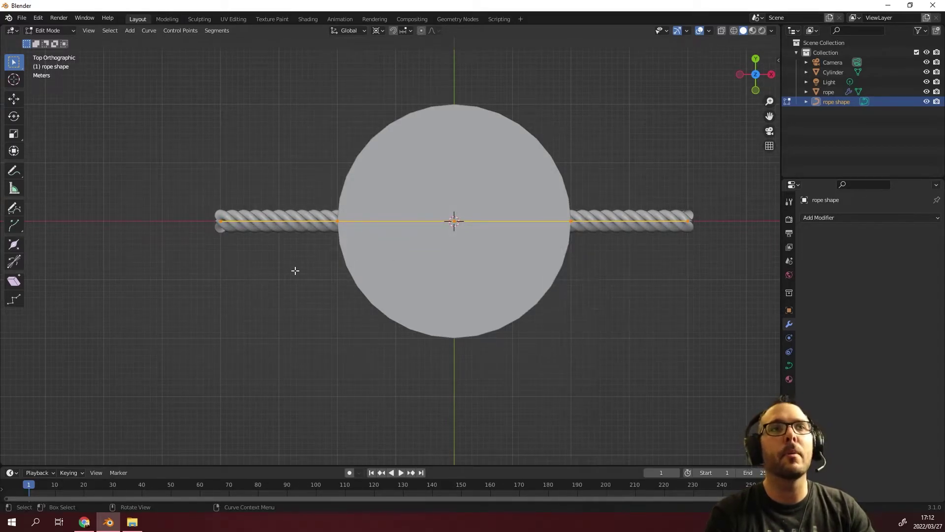
{"action": "left_click_drag", "start_coordinate": [201, 164], "coordinate": [366, 263]}
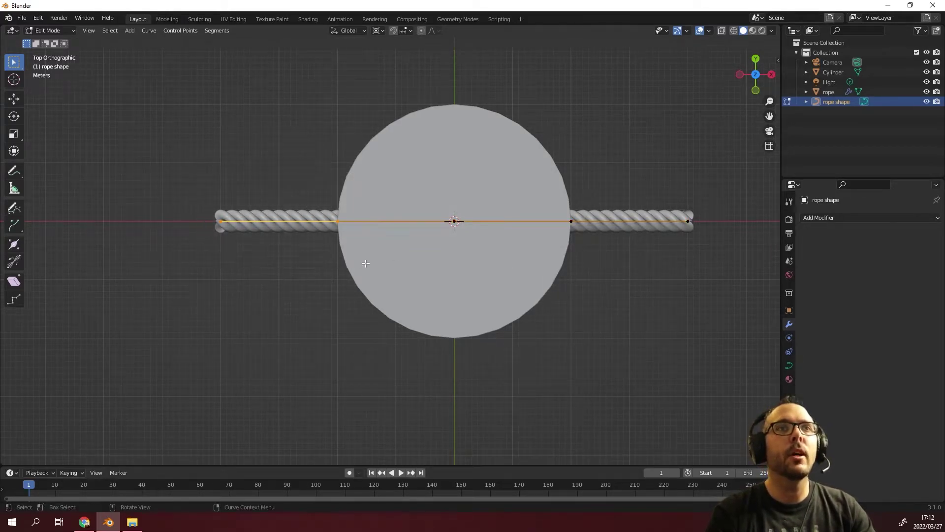
{"action": "key", "text": "g"}
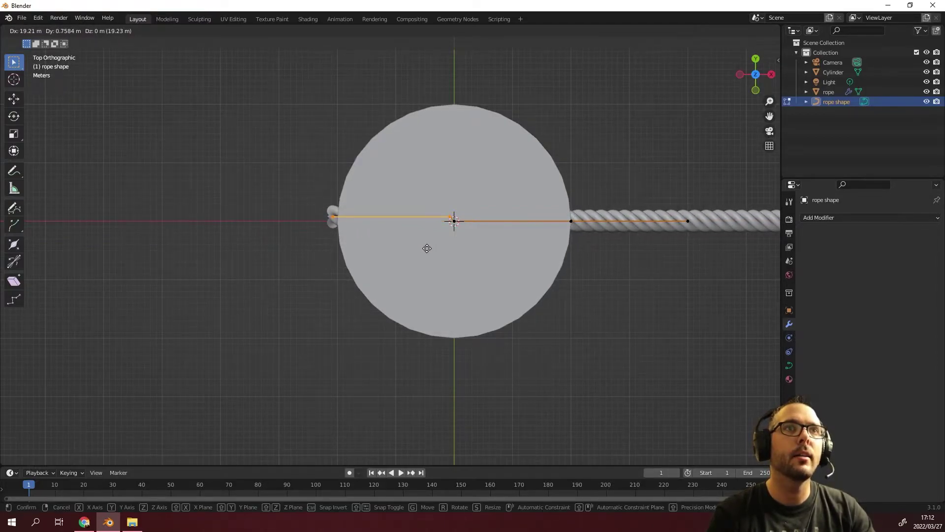
{"action": "left_click", "coordinate": [427, 248]}
- Move the second and middle control points of the curve onto the cylinder's +Y rim, spaced about 15 m apart
{"action": "left_click", "coordinate": [437, 207]}
{"action": "key", "text": "g"}
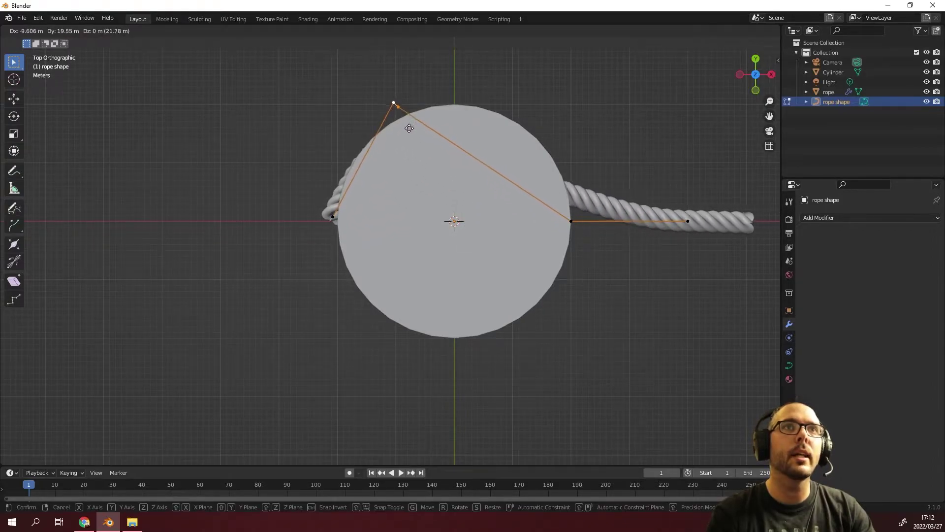
{"action": "left_click", "coordinate": [417, 138]}
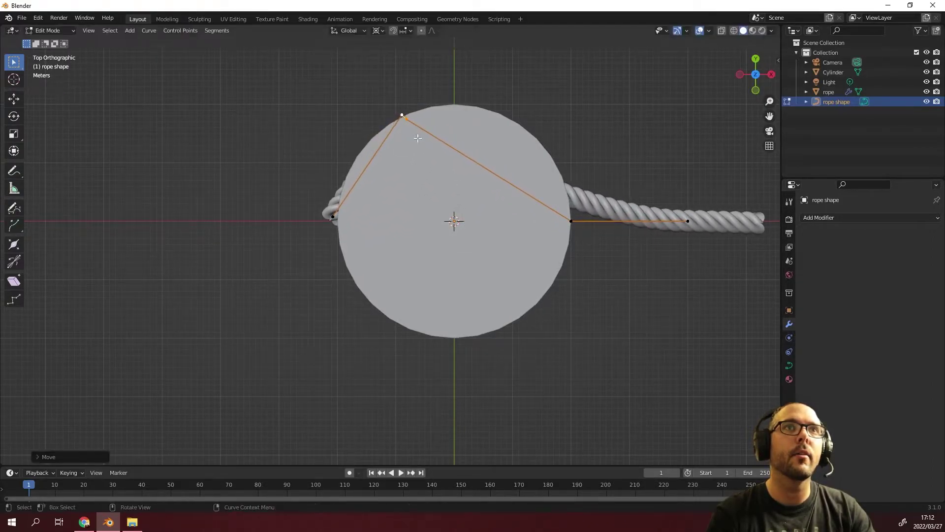
{"action": "key", "text": "e"}
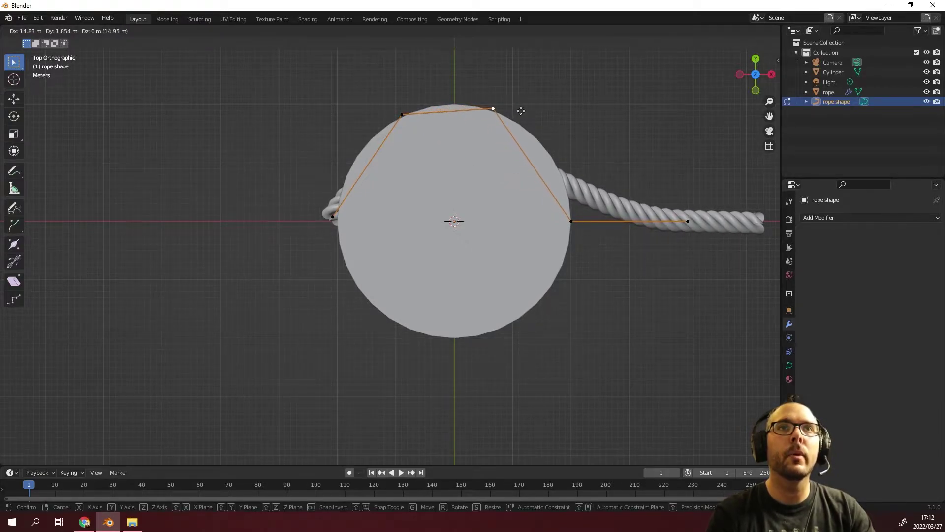
{"action": "left_click", "coordinate": [521, 111]}
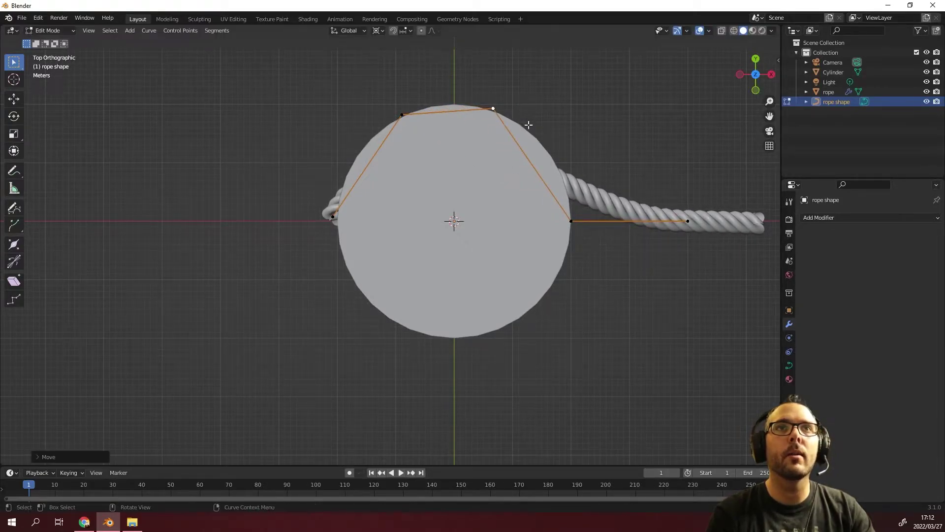
- Move the fourth and last control points onto the cylinder's +X rim, continuing the curve around the circle
{"action": "left_click", "coordinate": [571, 221]}
{"action": "key", "text": "g"}
{"action": "left_click", "coordinate": [546, 159]}
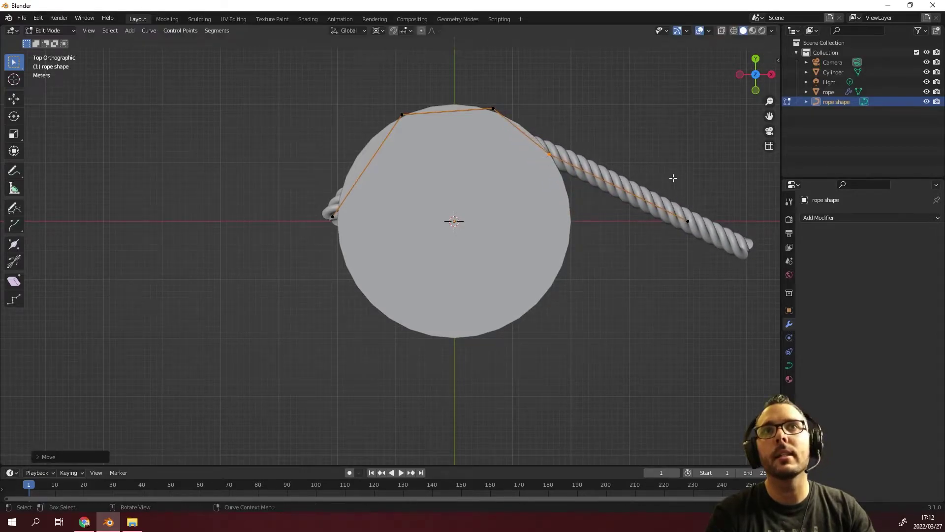
{"action": "left_click", "coordinate": [688, 221]}
{"action": "key", "text": "g"}
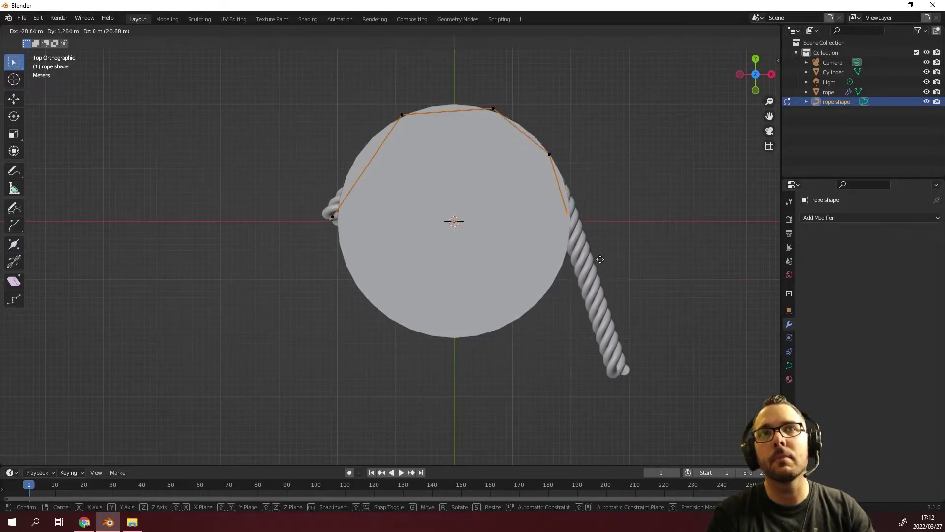
{"action": "left_click", "coordinate": [597, 266]}
- Extrude five more control points from the curve's end, following the cylinder's rim around its -Y side toward the curve's start
{"action": "key", "text": "KP_5"}
{"action": "middle_click_drag", "start_coordinate": [570, 296], "coordinate": [556, 288]}
{"action": "key", "text": "KP_5"}
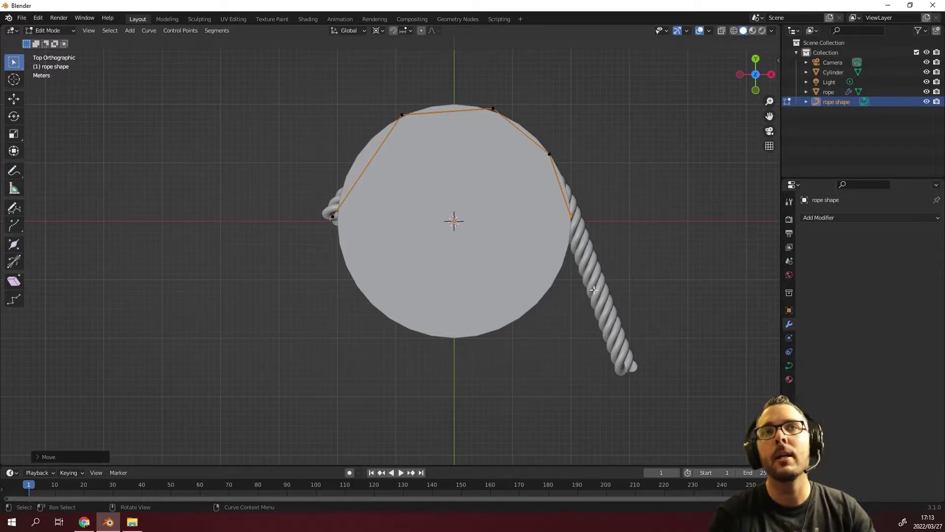
{"action": "key", "text": "e"}
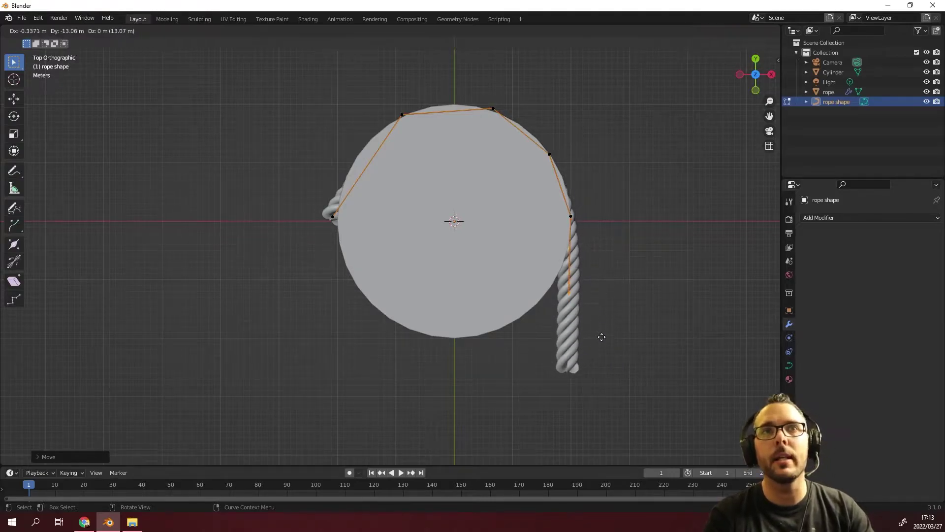
{"action": "left_click", "coordinate": [591, 316]}
{"action": "key", "text": "e"}
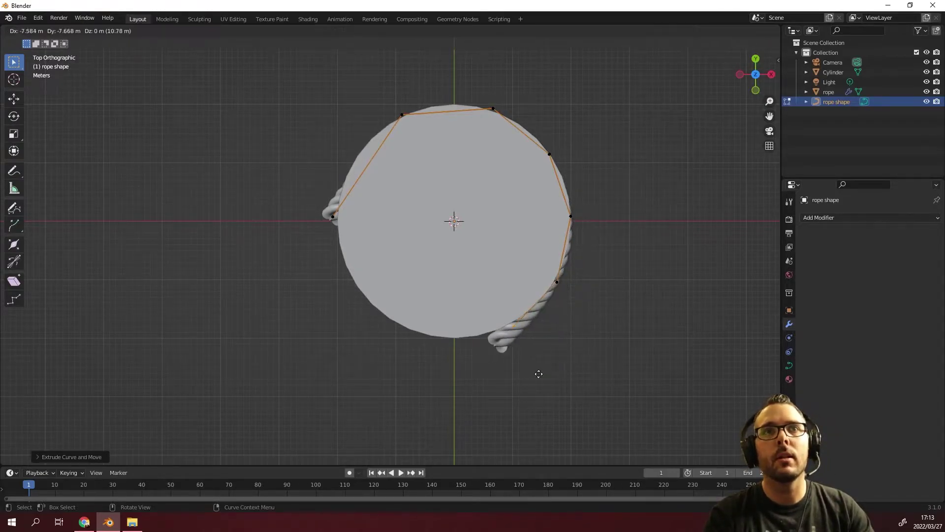
{"action": "left_click", "coordinate": [531, 375]}
{"action": "key", "text": "e"}
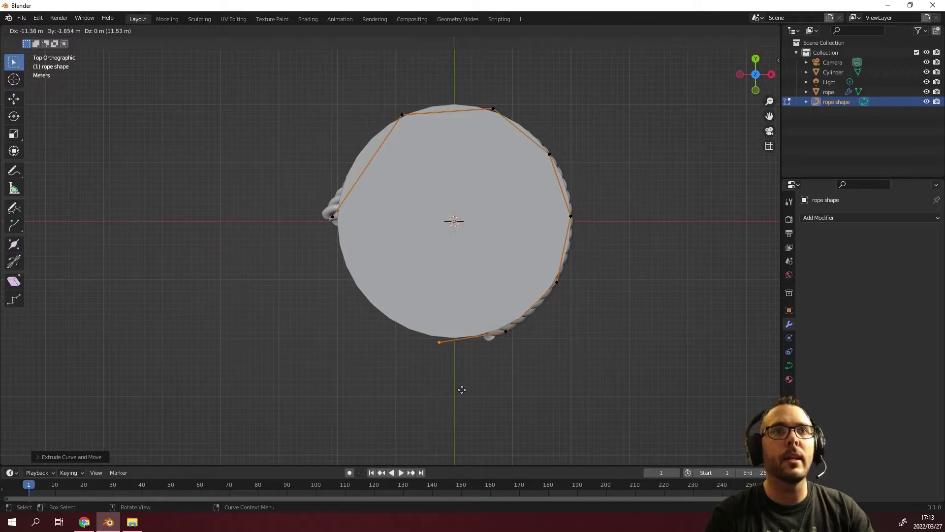
{"action": "left_click", "coordinate": [461, 389]}
{"action": "key", "text": "e"}
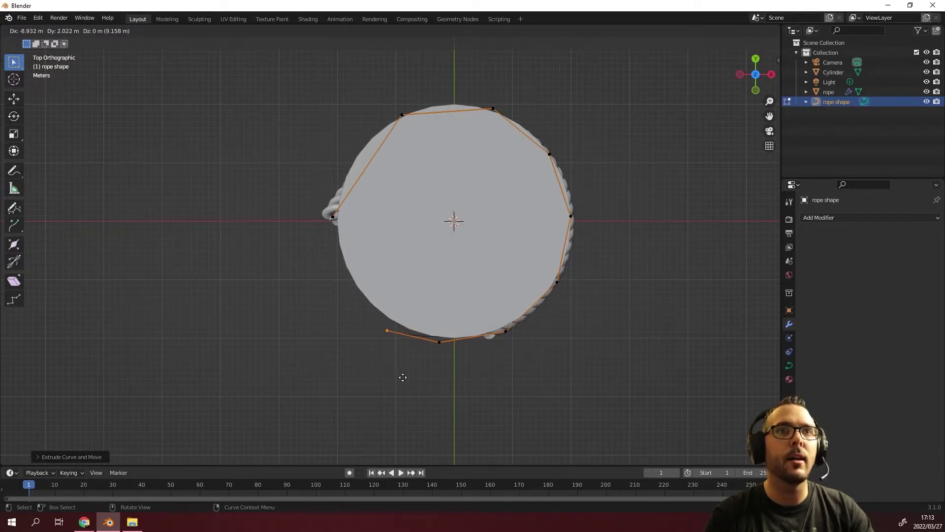
{"action": "left_click", "coordinate": [394, 364]}
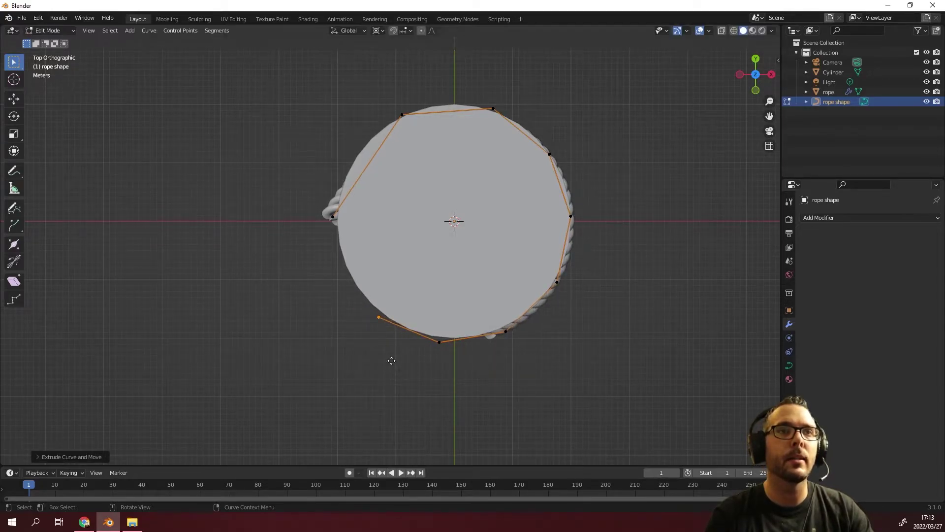
{"action": "key", "text": "e"}
{"action": "left_click", "coordinate": [362, 320]}
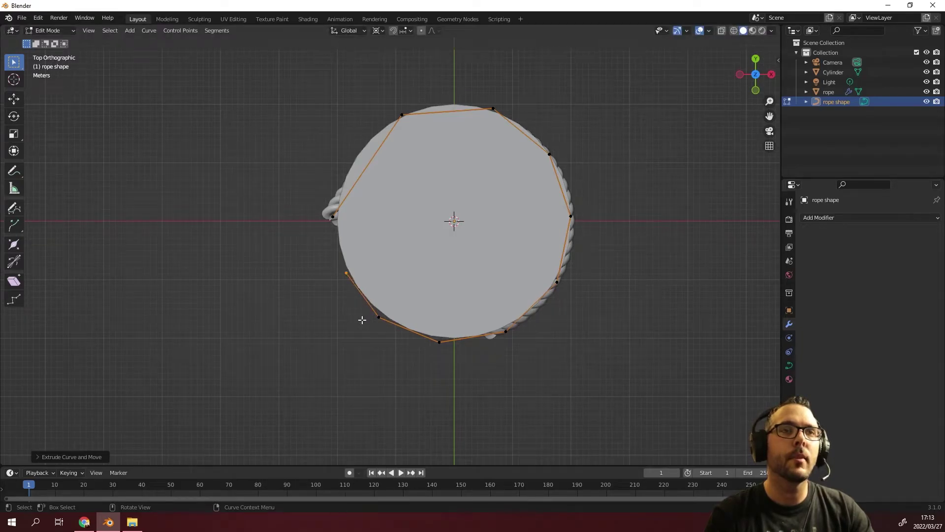
- Extrude one more point from the curve's end, passing above the curve's start and raised about 3 m, and finish editing the curve
{"action": "middle_click_drag", "start_coordinate": [362, 320], "coordinate": [389, 229]}
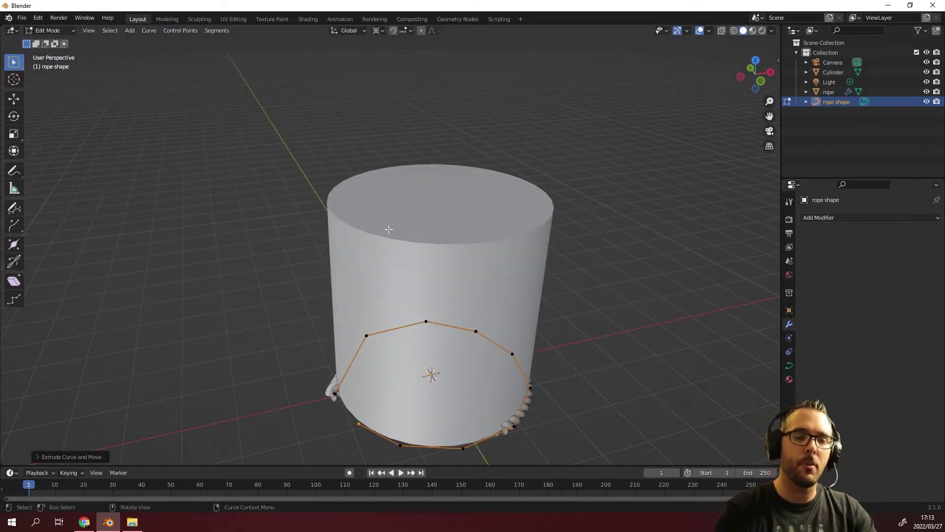
{"action": "key", "text": "KP_1"}
{"action": "scroll", "coordinate": [389, 229], "scroll_direction": "down", "scroll_amount": 5}
{"action": "scroll", "coordinate": [390, 361], "scroll_direction": "up", "scroll_amount": 8}
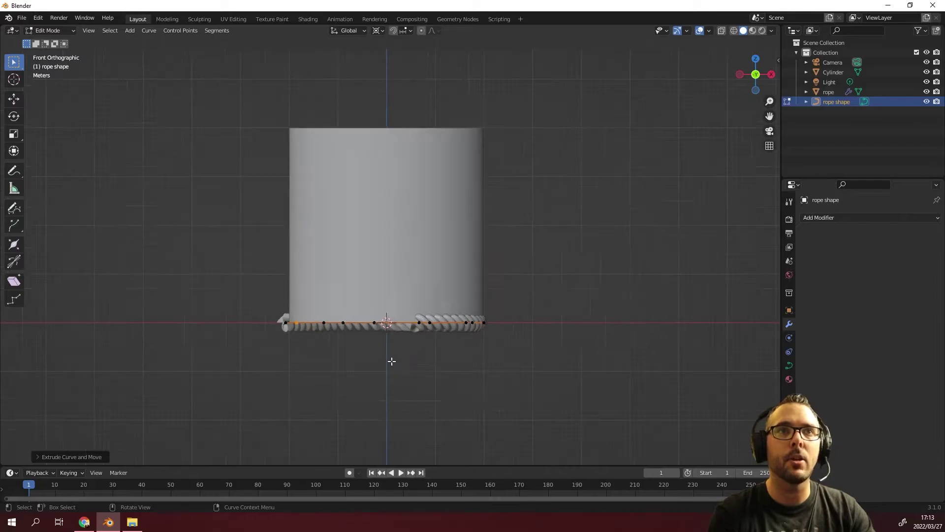
{"action": "middle_click_drag", "start_coordinate": [438, 324], "coordinate": [562, 319]}
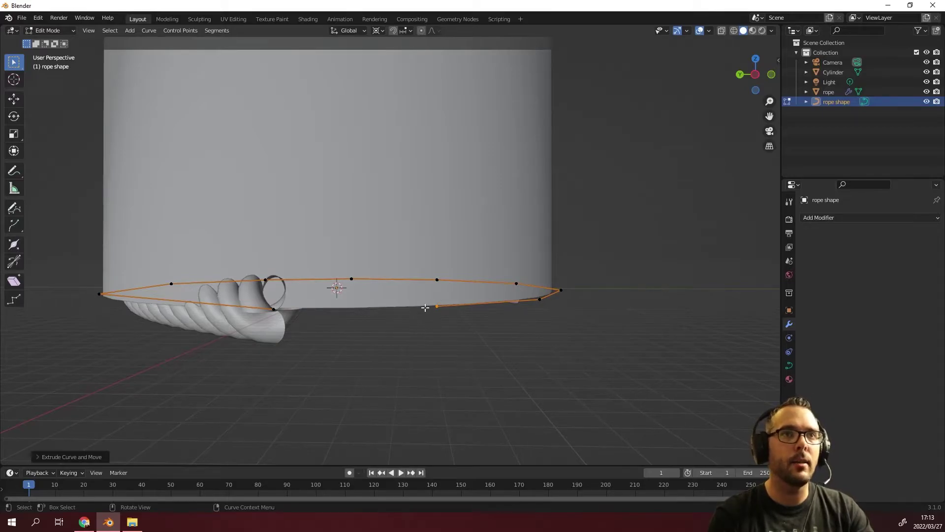
{"action": "key", "text": "e"}
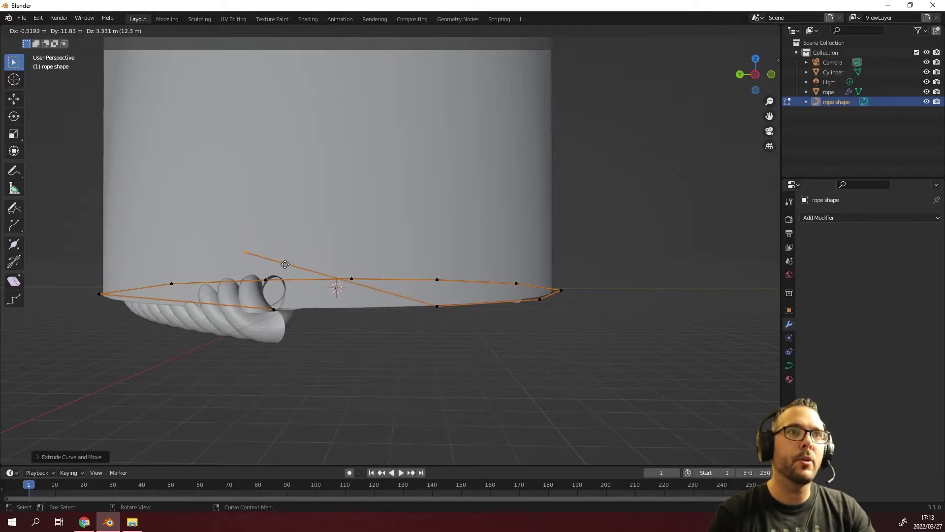
{"action": "left_click", "coordinate": [281, 264]}
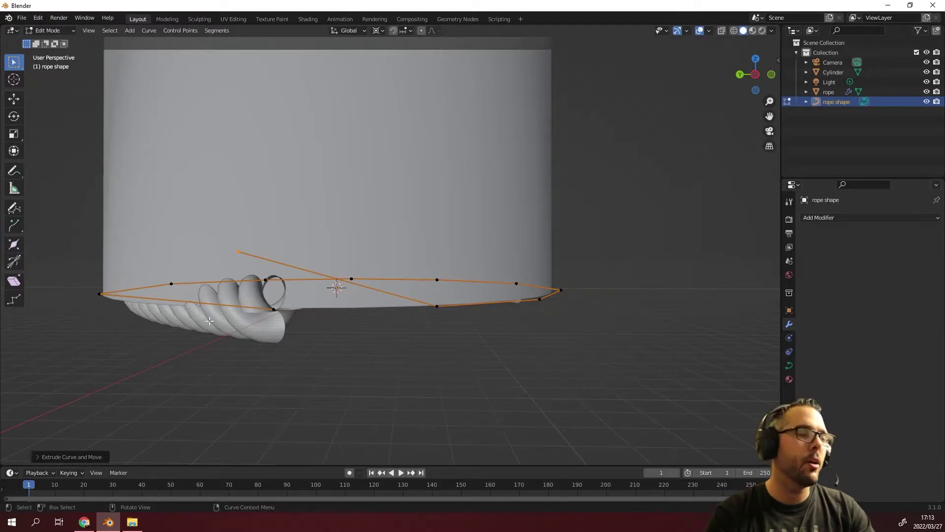
{"action": "key", "text": "Tab"}
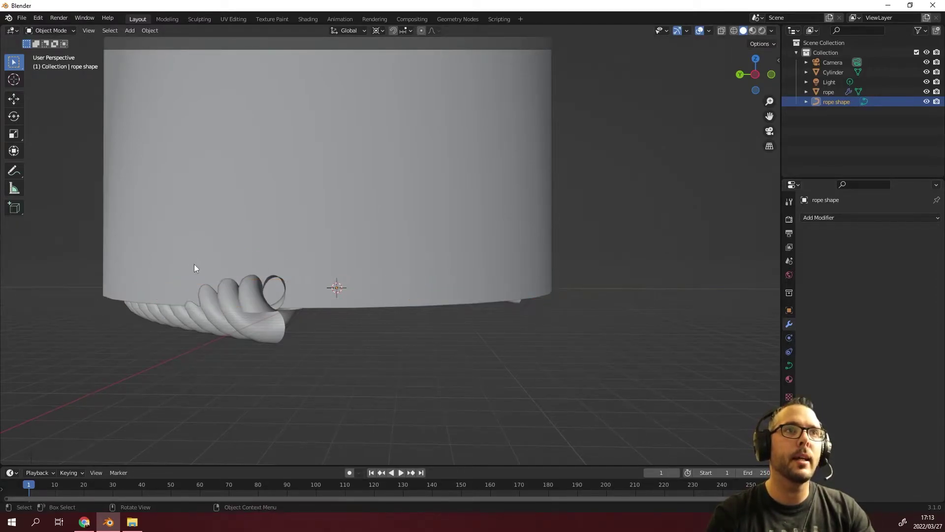
- Set the rope's Screw modifier iterations to 15
{"action": "left_click", "coordinate": [246, 332]}
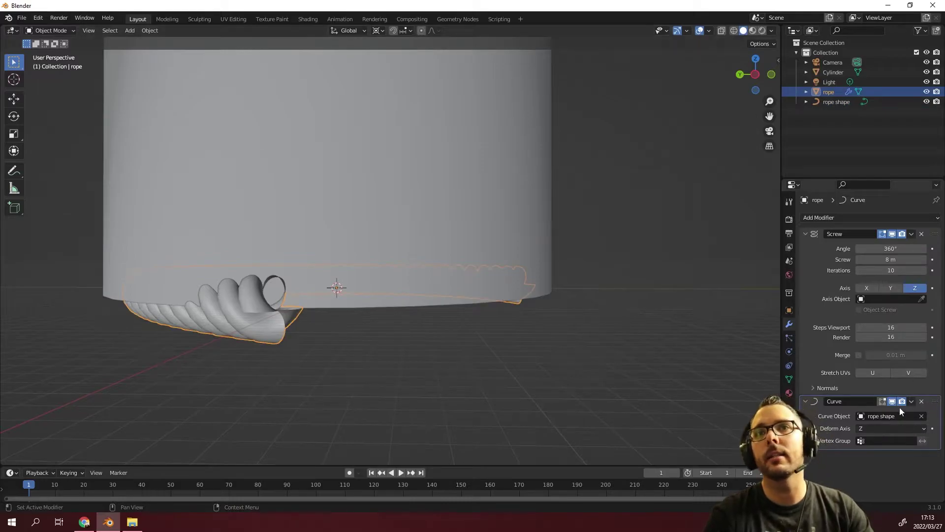
{"action": "left_click", "coordinate": [899, 270]}
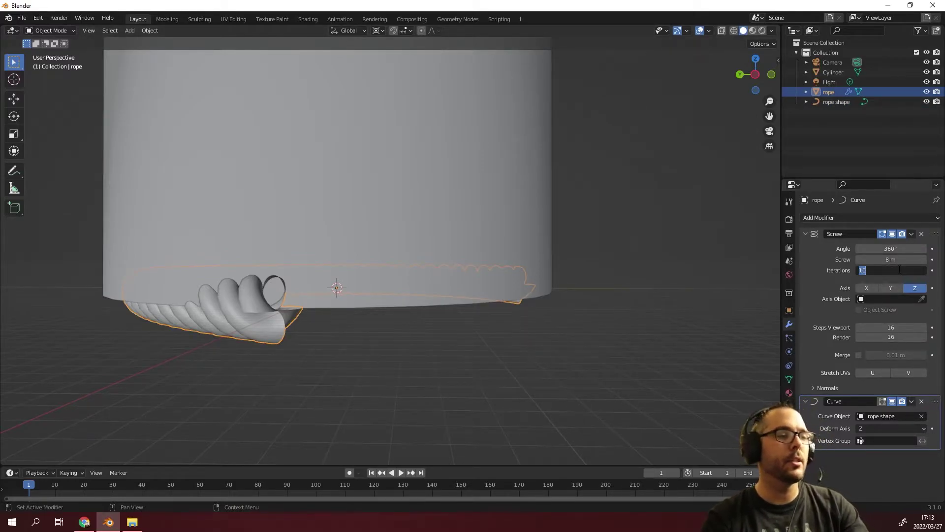
{"action": "type", "text": "1"}
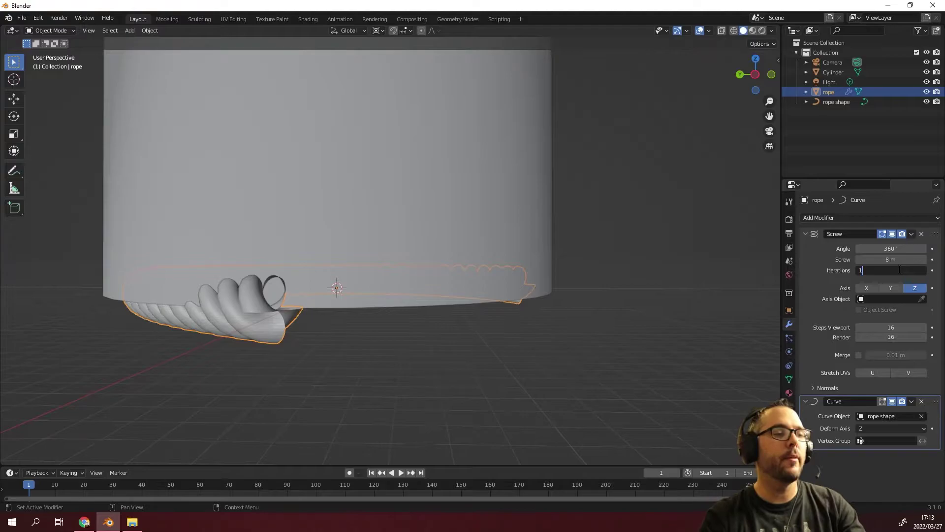
{"action": "type", "text": "5"}
{"action": "key", "text": "Return"}
{"action": "middle_click_drag", "start_coordinate": [182, 409], "coordinate": [243, 293]}
{"action": "scroll", "coordinate": [247, 270], "scroll_direction": "down", "scroll_amount": 7}
{"action": "scroll", "coordinate": [263, 291], "scroll_direction": "up", "scroll_amount": 2}
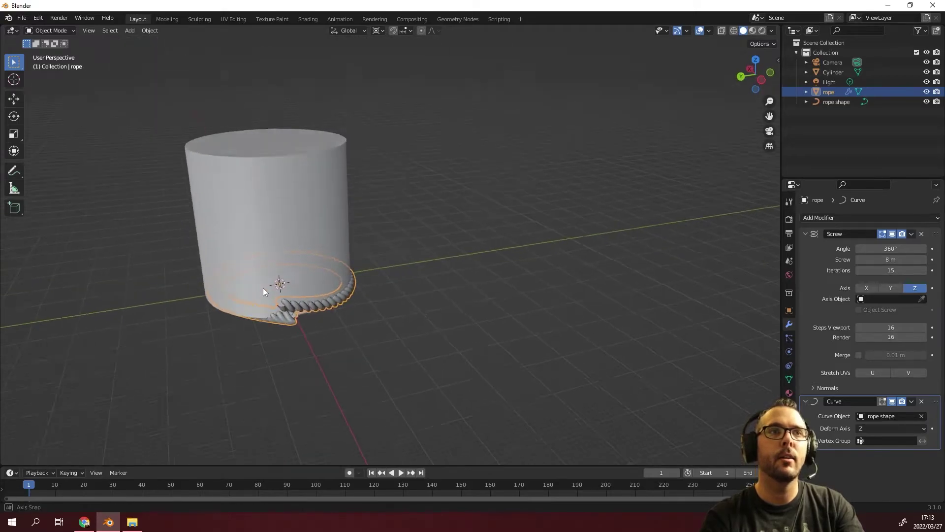
- Add an Array modifier to the rope, using the Fixed Count fit type
{"action": "left_click", "coordinate": [806, 234]}
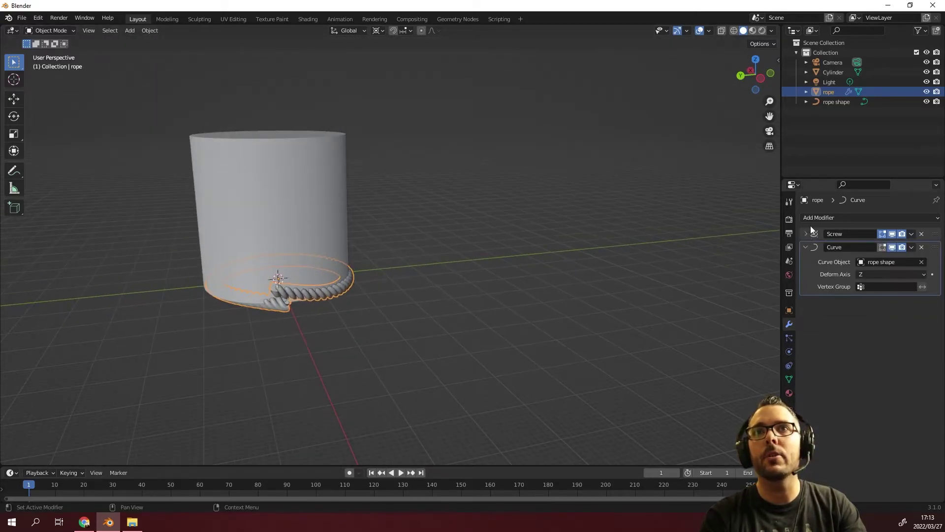
{"action": "left_click", "coordinate": [811, 220]}
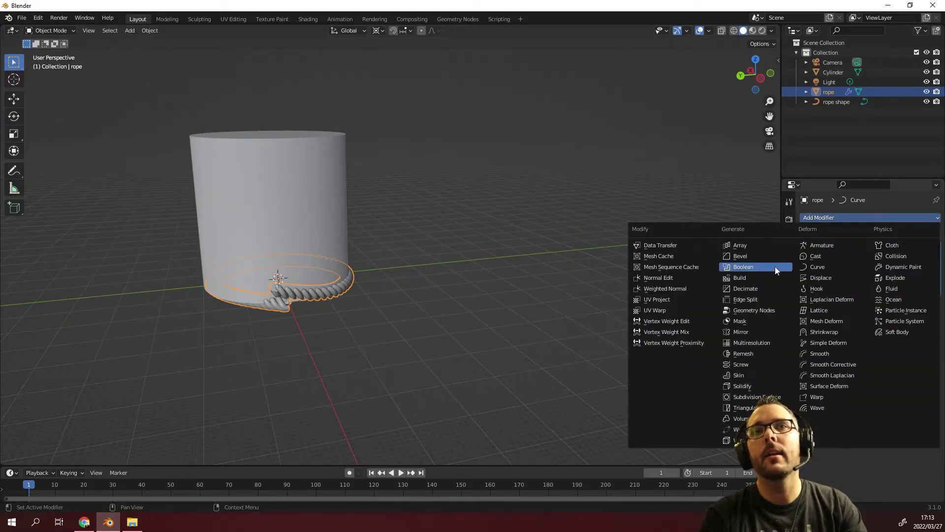
{"action": "left_click", "coordinate": [760, 244]}
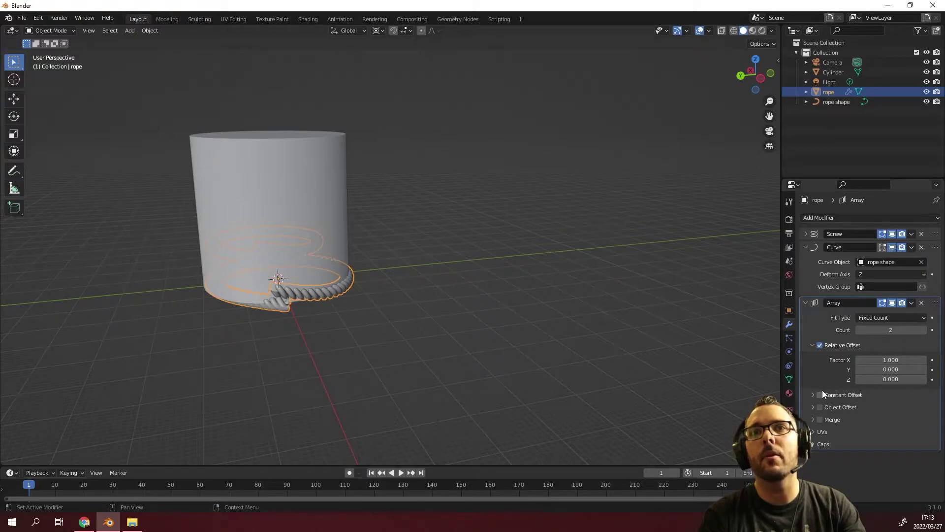
{"action": "scroll", "coordinate": [312, 264], "scroll_direction": "up", "scroll_amount": 3}
{"action": "middle_click_drag", "start_coordinate": [312, 264], "coordinate": [403, 237]}
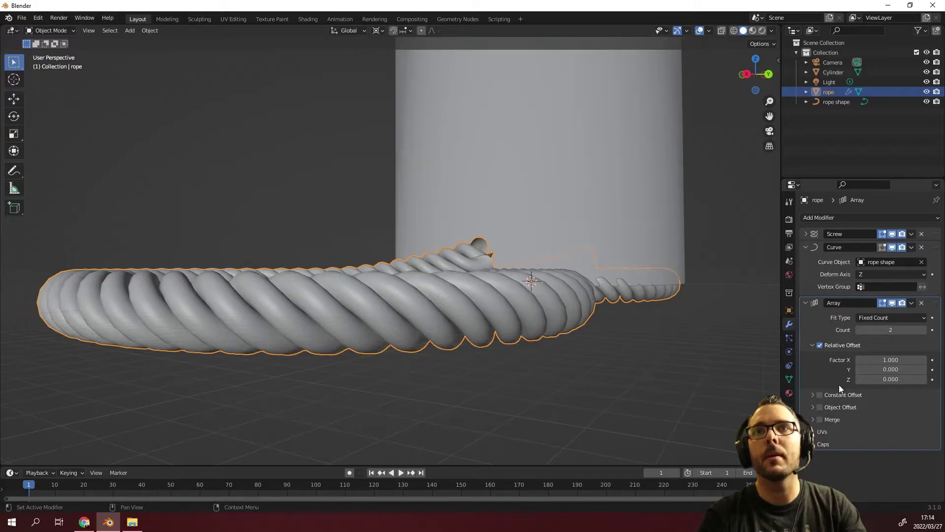
{"action": "left_click", "coordinate": [872, 318]}
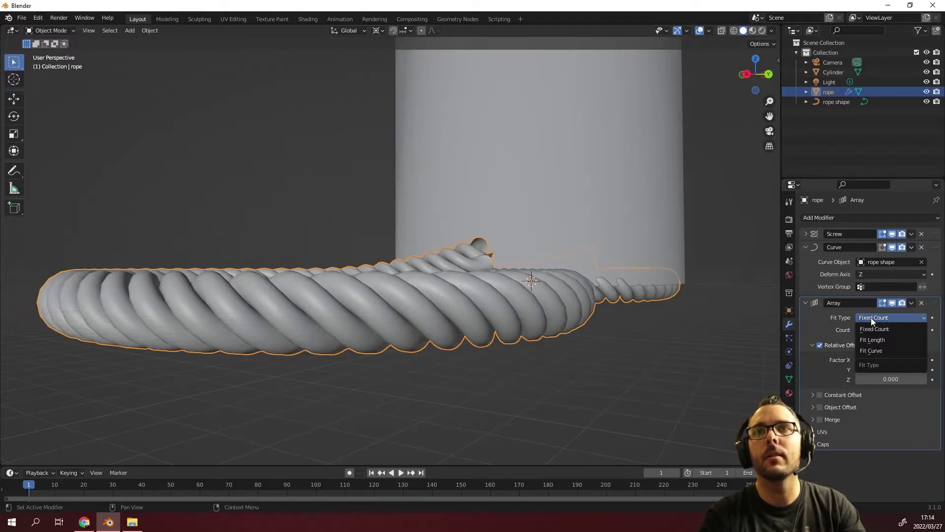
{"action": "left_click", "coordinate": [871, 324]}
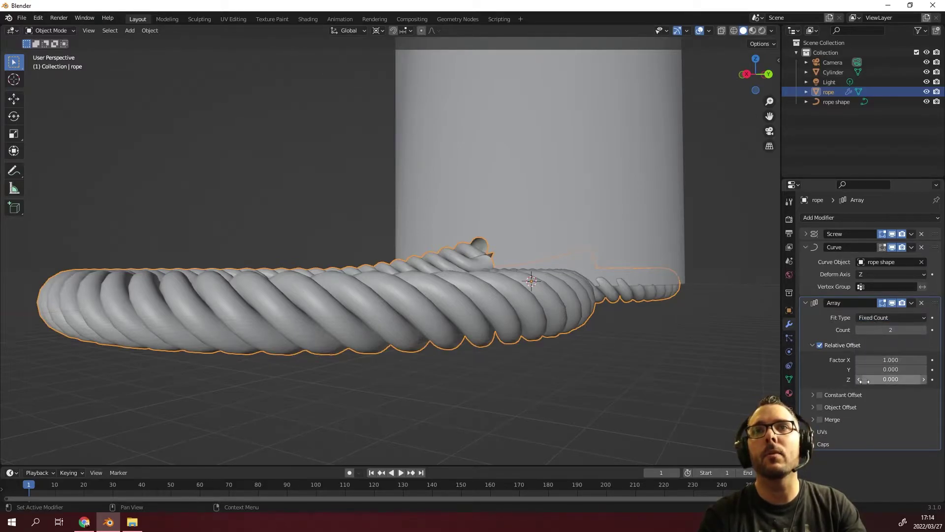
- Set the Array modifier's relative offset to 0 on X and 1 on Z
{"action": "scroll", "coordinate": [608, 296], "scroll_direction": "down", "scroll_amount": 2}
{"action": "scroll", "coordinate": [608, 297], "scroll_direction": "down", "scroll_amount": 3}
{"action": "middle_click_drag", "start_coordinate": [607, 296], "coordinate": [548, 300]}
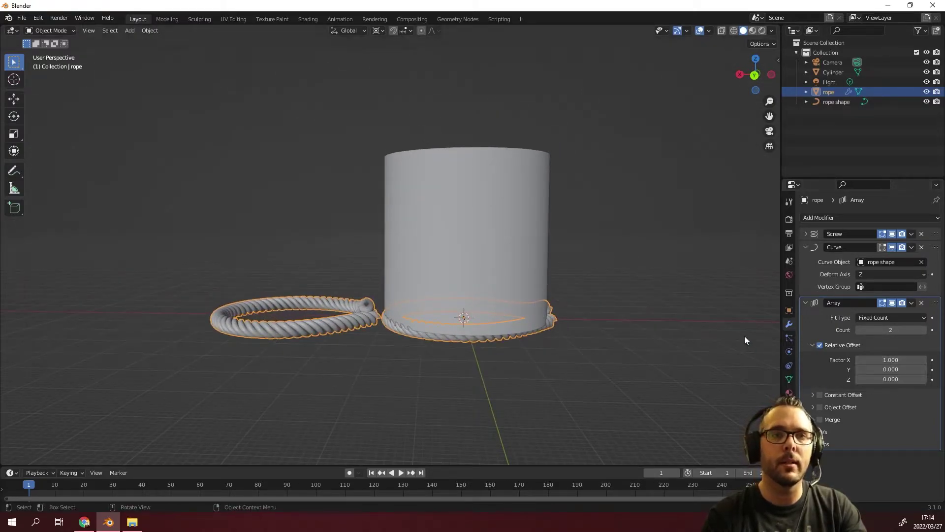
{"action": "key", "text": "KP_1"}
{"action": "scroll", "coordinate": [345, 276], "scroll_direction": "up", "scroll_amount": 5}
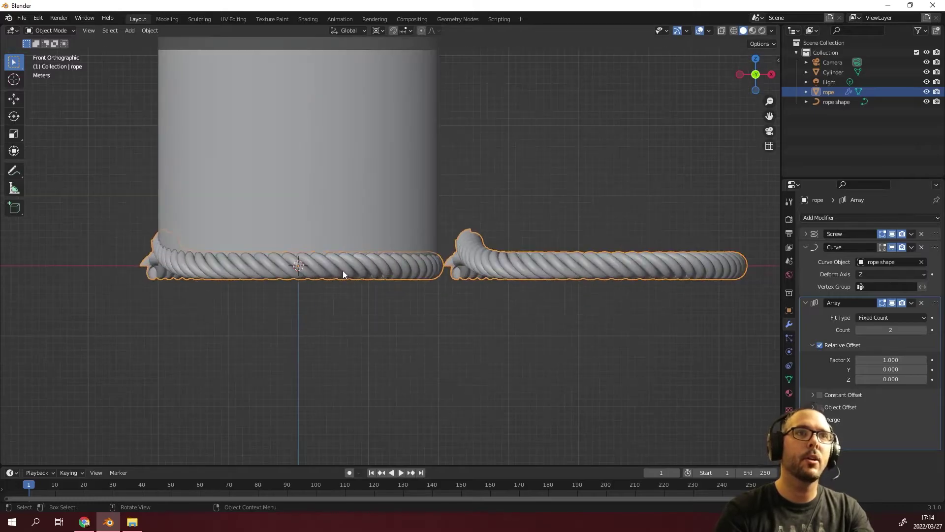
{"action": "left_click", "coordinate": [904, 360]}
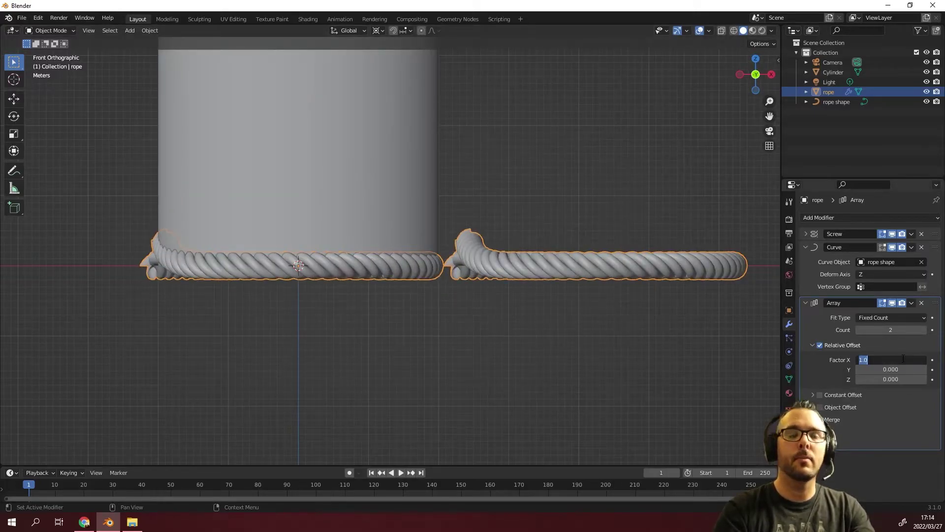
{"action": "type", "text": "0"}
{"action": "key", "text": "Return"}
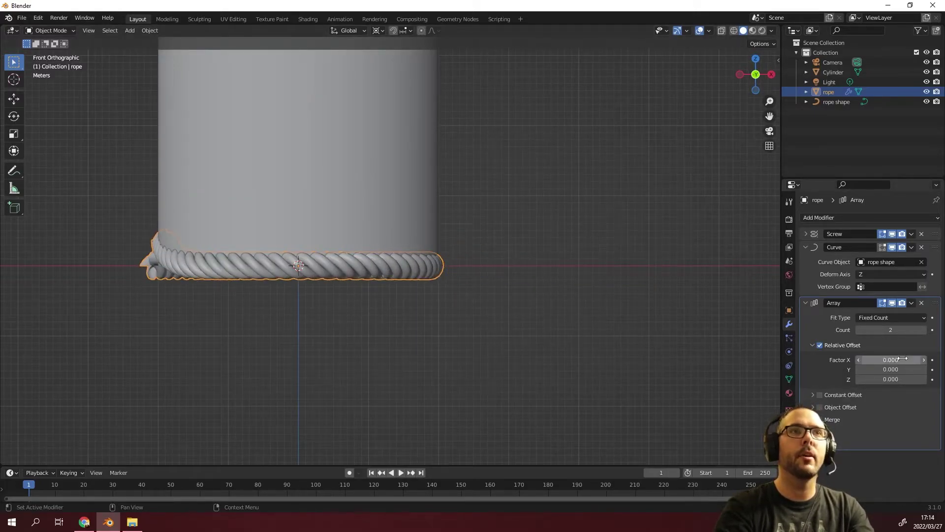
{"action": "left_click", "coordinate": [888, 379]}
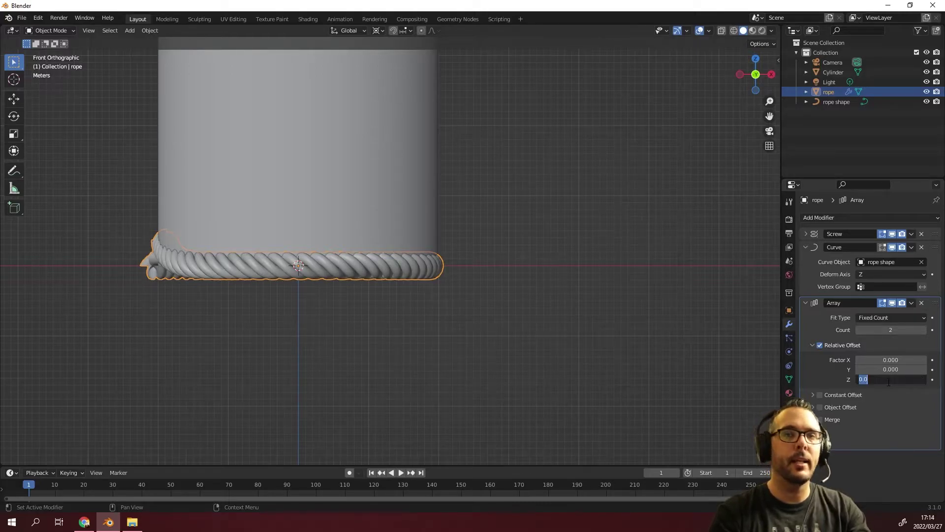
{"action": "type", "text": "1"}
{"action": "key", "text": "Return"}
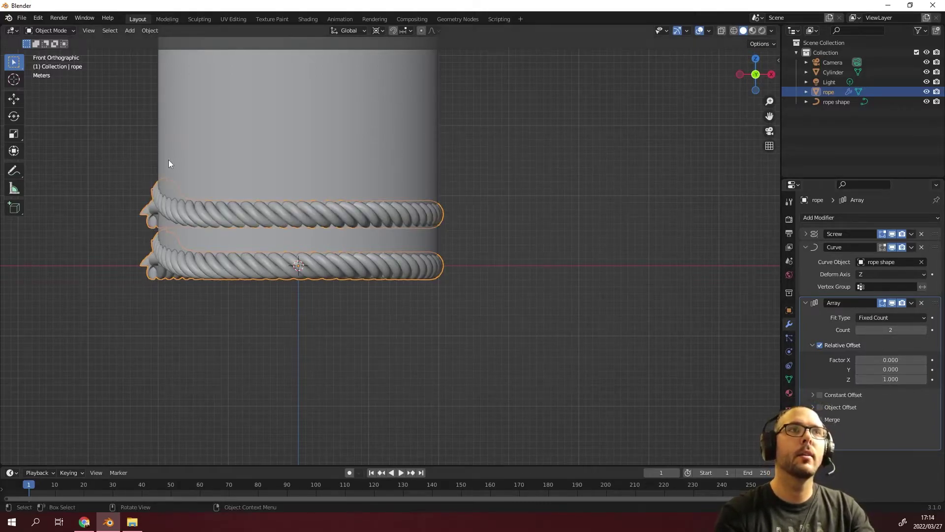
- Set the Array's relative Z offset to 0.3 and refine it to 0.4, so the two coils sit close together
{"action": "middle_click_drag", "start_coordinate": [169, 163], "coordinate": [236, 169]}
{"action": "scroll", "coordinate": [183, 240], "scroll_direction": "down", "scroll_amount": 5}
{"action": "scroll", "coordinate": [183, 240], "scroll_direction": "up", "scroll_amount": 8}
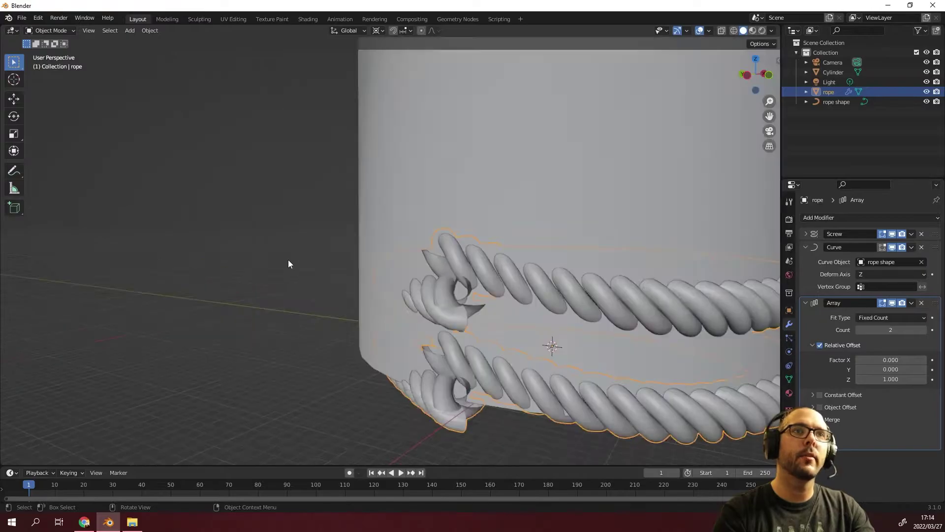
{"action": "scroll", "coordinate": [403, 288], "scroll_direction": "down", "scroll_amount": 4}
{"action": "middle_click_drag", "start_coordinate": [458, 279], "coordinate": [433, 306]}
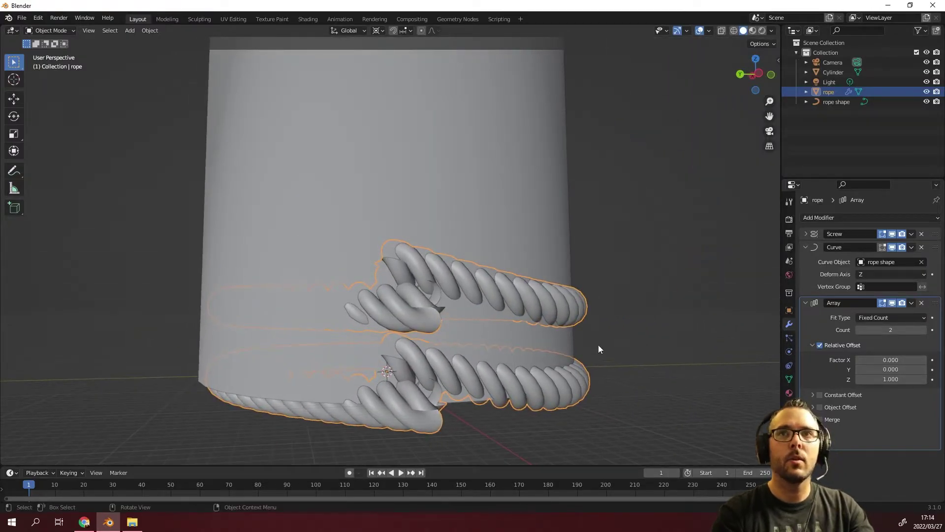
{"action": "double_click", "coordinate": [890, 379]}
{"action": "type", "text": "0.3"}
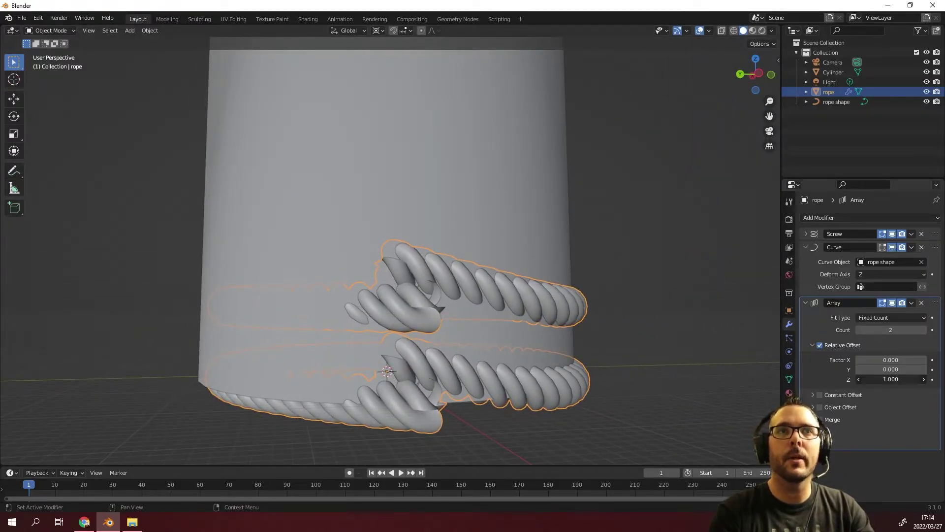
{"action": "key", "text": "Return"}
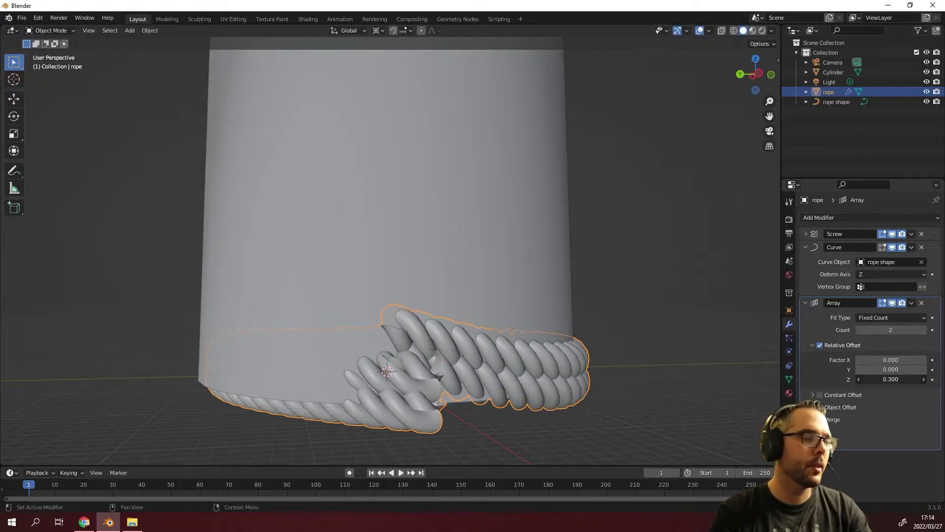
{"action": "mouse_move", "coordinate": [891, 379]}
{"action": "left_mouse_down"}
{"action": "mouse_move", "coordinate": [901, 379]}
{"action": "mouse_move", "coordinate": [890, 379]}
{"action": "left_mouse_up"}
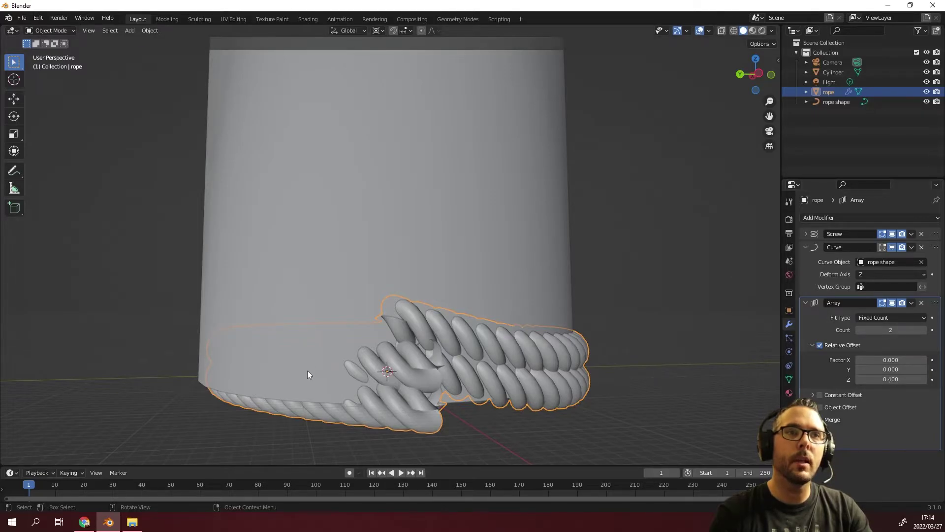
- Enable merging for the rope's Array modifier
{"action": "middle_click_drag", "start_coordinate": [307, 370], "coordinate": [278, 338]}
{"action": "scroll", "coordinate": [306, 316], "scroll_direction": "up", "scroll_amount": 3}
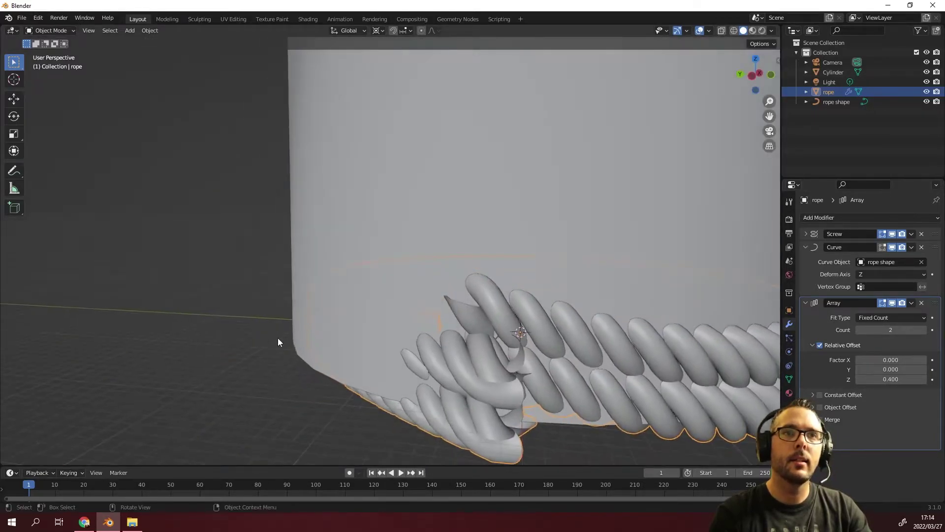
{"action": "middle_click_drag", "start_coordinate": [721, 321], "coordinate": [612, 352]}
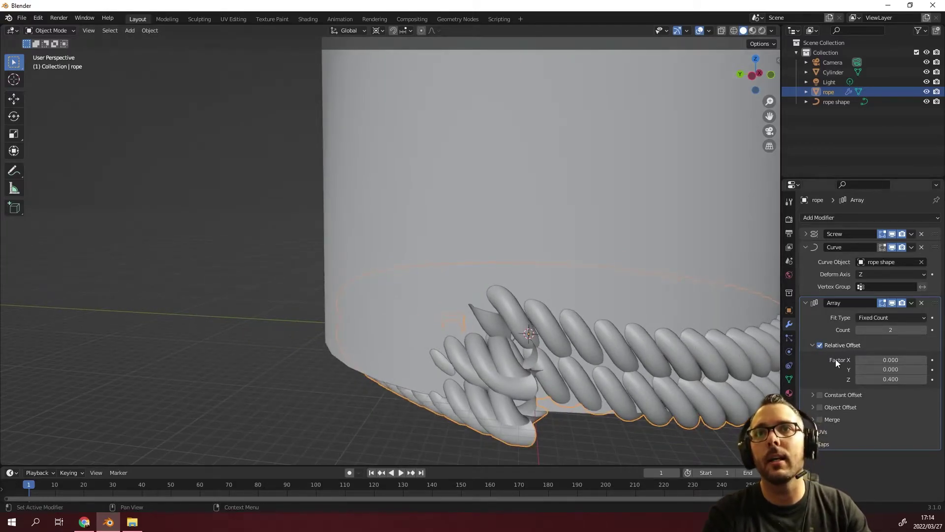
{"action": "left_click", "coordinate": [820, 419]}
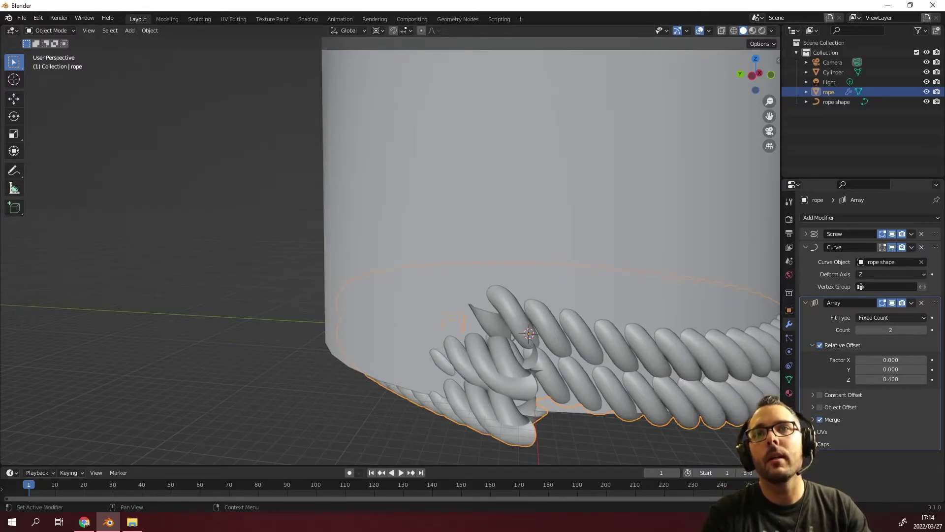
- Look through the Array modifier's cap, constant offset and object offset settings
{"action": "left_click", "coordinate": [819, 444]}
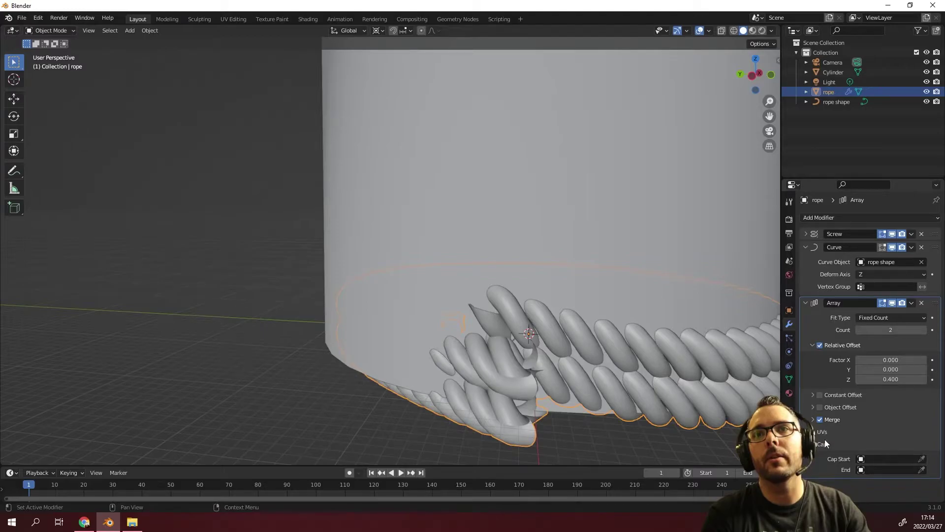
{"action": "left_click", "coordinate": [872, 459]}
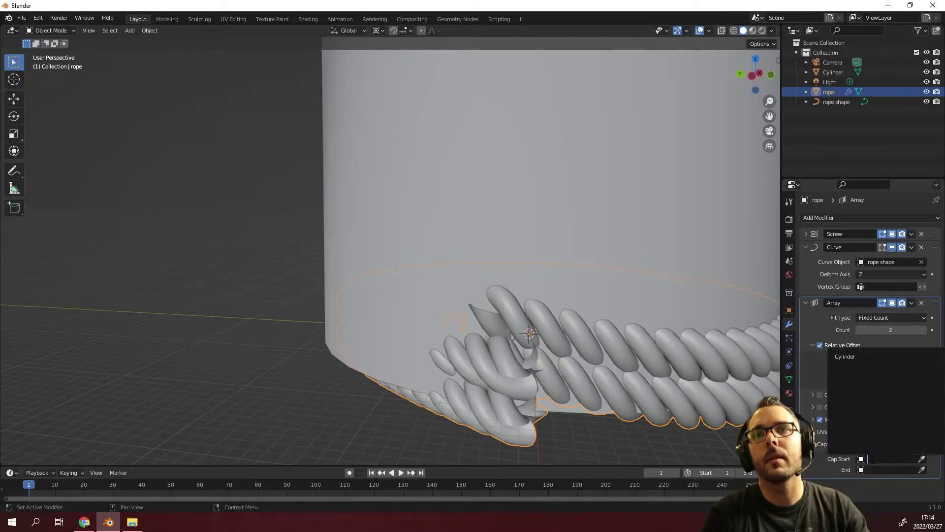
{"action": "left_click", "coordinate": [815, 468]}
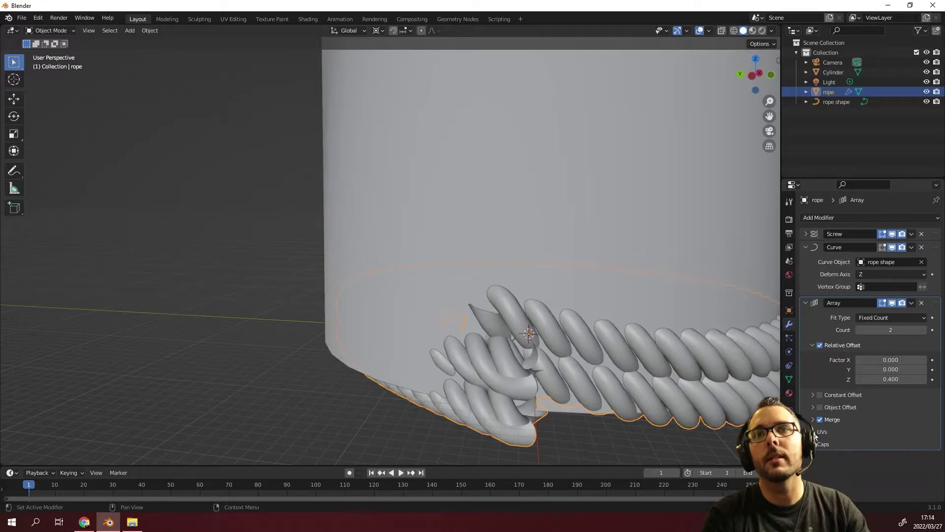
{"action": "left_click", "coordinate": [813, 395]}
{"action": "left_click", "coordinate": [812, 395]}
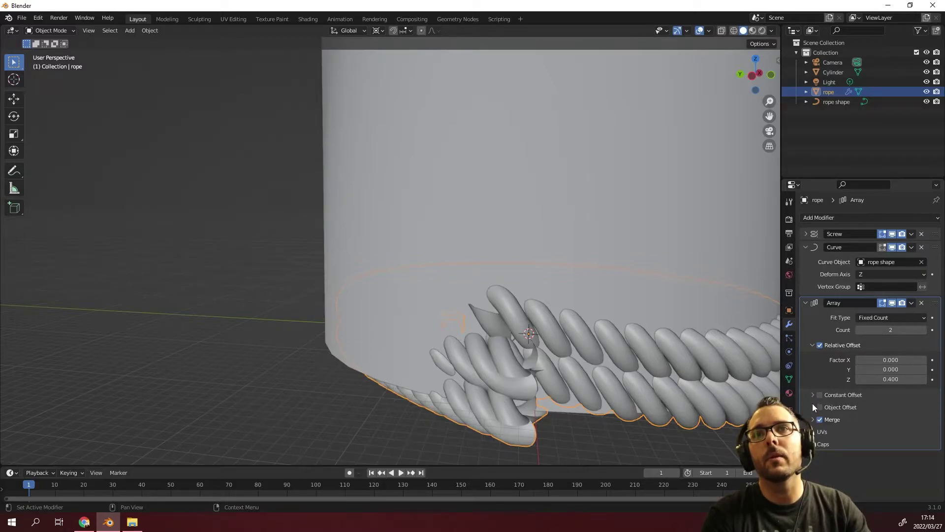
{"action": "left_click", "coordinate": [811, 406]}
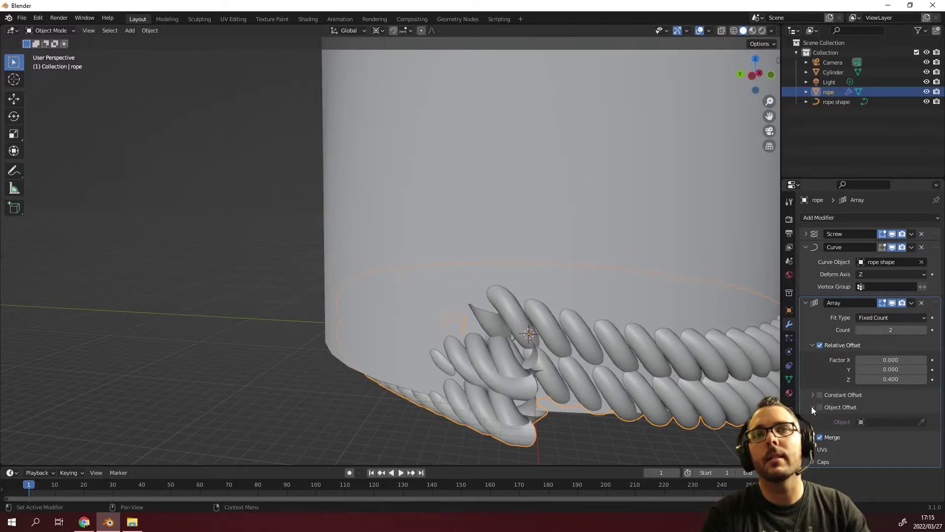
{"action": "left_click", "coordinate": [811, 406]}
- Open the rope shape curve for editing in top view
{"action": "scroll", "coordinate": [448, 277], "scroll_direction": "down", "scroll_amount": 5}
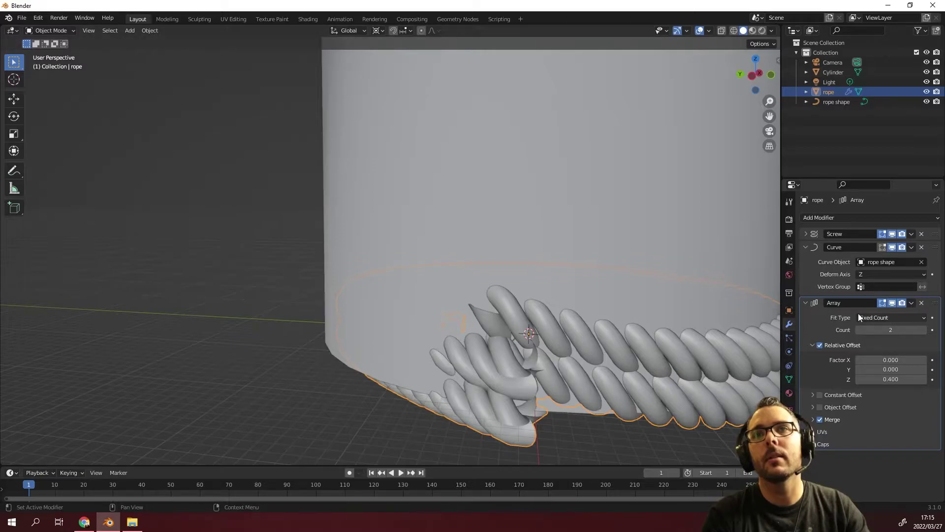
{"action": "middle_click_drag", "start_coordinate": [448, 277], "coordinate": [338, 294]}
{"action": "scroll", "coordinate": [338, 293], "scroll_direction": "up", "scroll_amount": 2}
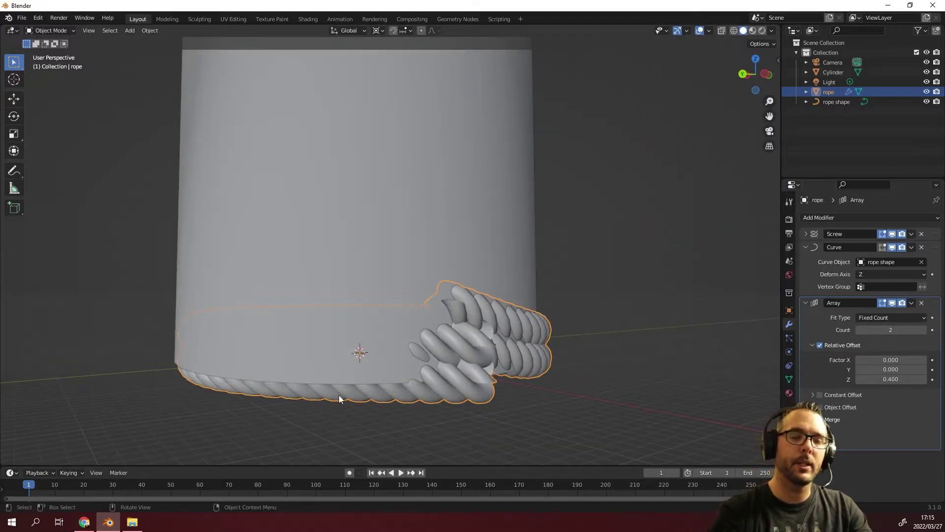
{"action": "key", "text": "KP_7"}
{"action": "scroll", "coordinate": [389, 332], "scroll_direction": "down", "scroll_amount": 2}
{"action": "middle_click_drag", "start_coordinate": [389, 332], "coordinate": [348, 344], "text": "shift"}
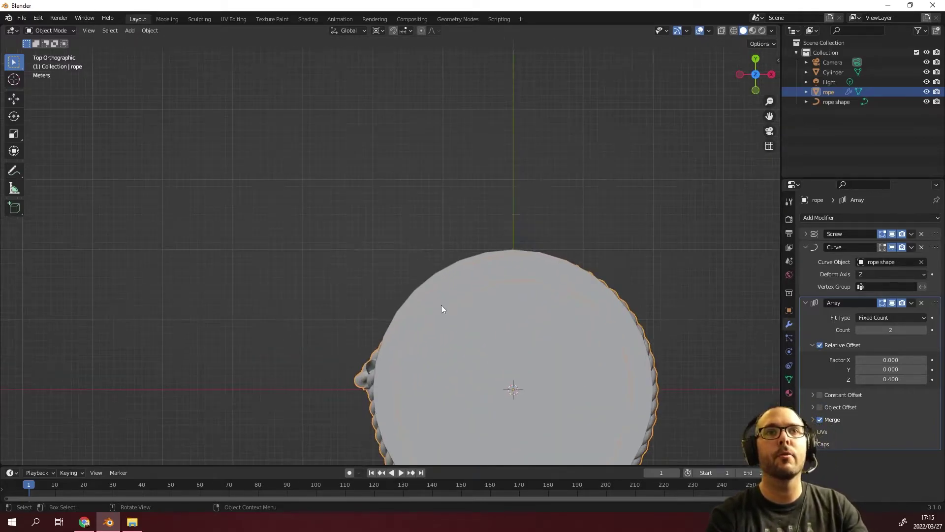
{"action": "left_click", "coordinate": [830, 103]}
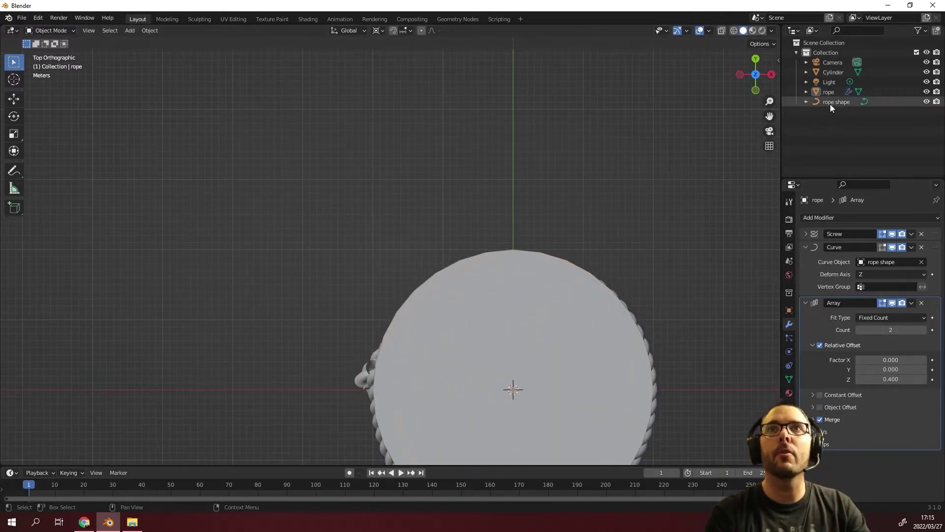
{"action": "key", "text": "Tab"}
{"action": "scroll", "coordinate": [391, 283], "scroll_direction": "up", "scroll_amount": 2}
{"action": "scroll", "coordinate": [391, 284], "scroll_direction": "down", "scroll_amount": 4}
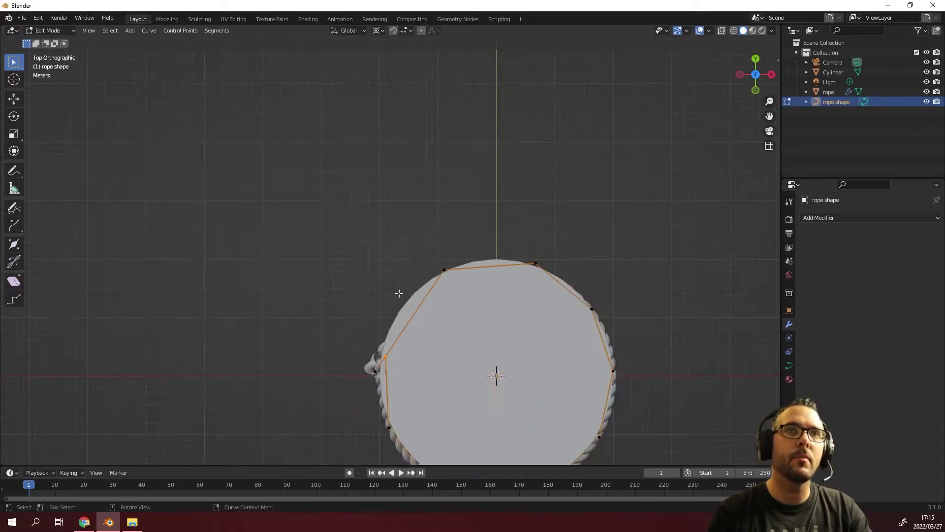
- Try to subdivide the long segment at the start of the rope shape curve
{"action": "left_click_drag", "start_coordinate": [371, 265], "coordinate": [445, 344]}
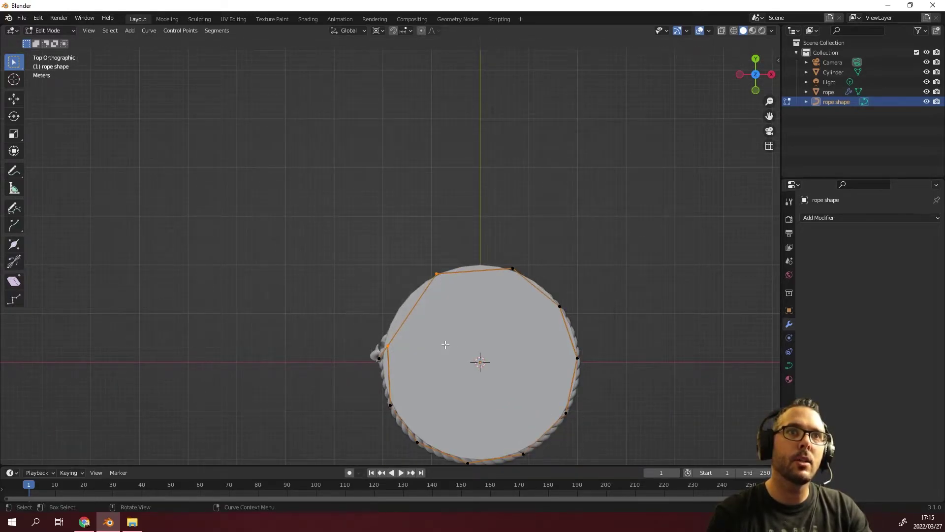
{"action": "right_click", "coordinate": [346, 228]}
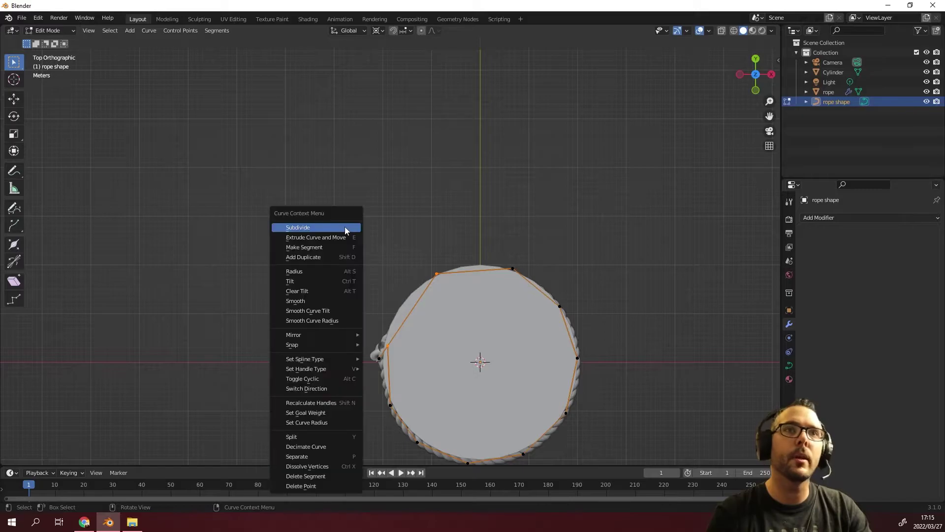
{"action": "left_click", "coordinate": [314, 232]}
- Subdivide the long segment between the rope shape curve's first two control points
{"action": "scroll", "coordinate": [397, 309], "scroll_direction": "up", "scroll_amount": 3}
{"action": "middle_click_drag", "start_coordinate": [400, 307], "coordinate": [517, 363]}
{"action": "left_click", "coordinate": [523, 363]}
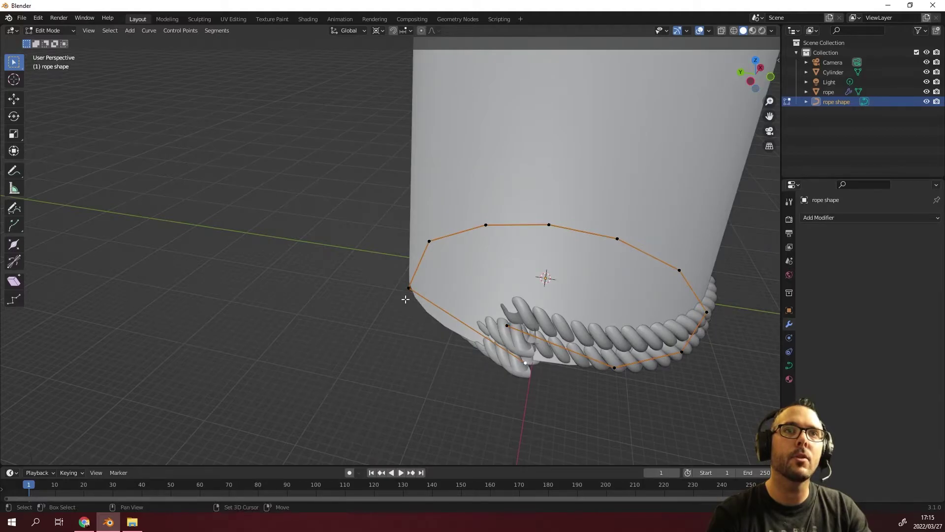
{"action": "right_click", "coordinate": [353, 309]}
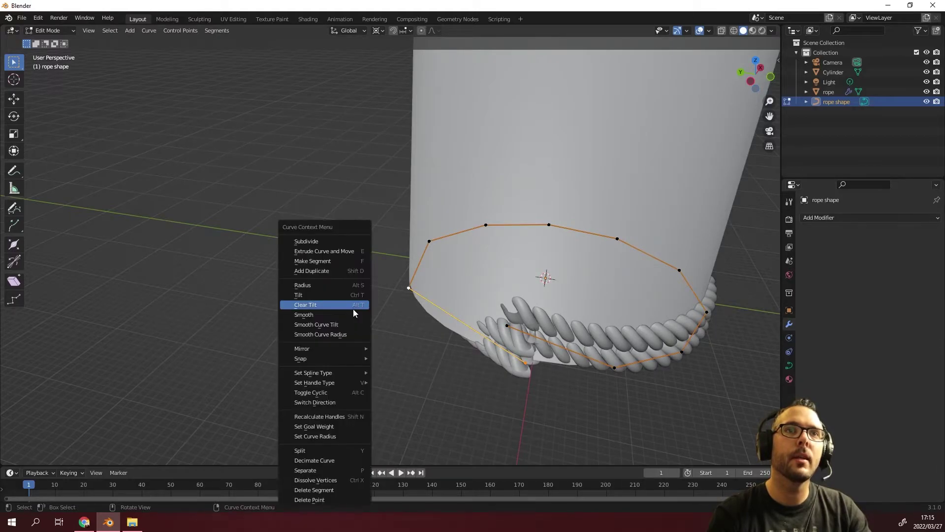
{"action": "left_click", "coordinate": [327, 242]}
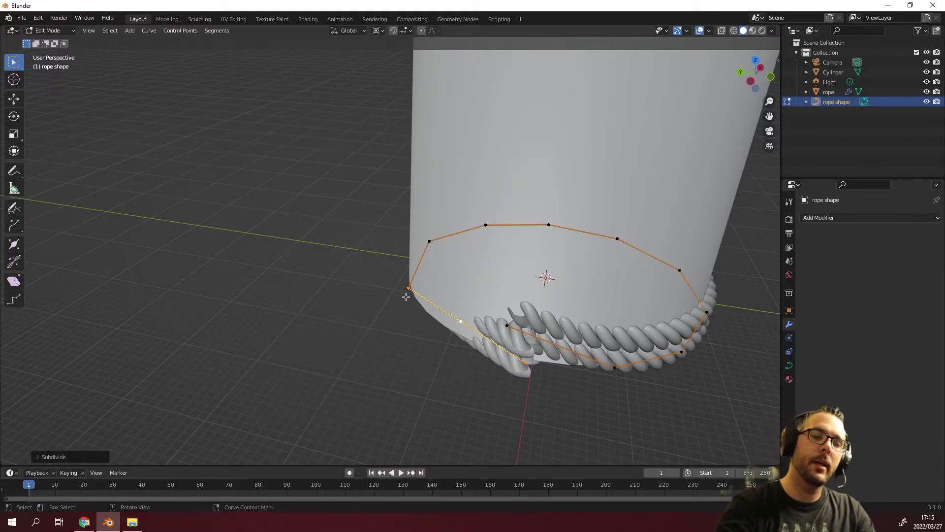
- In top view, move the new control point of the rope shape curve outward onto the cylinder's edge
{"action": "key", "text": "KP_7"}
{"action": "left_click_drag", "start_coordinate": [425, 319], "coordinate": [436, 332]}
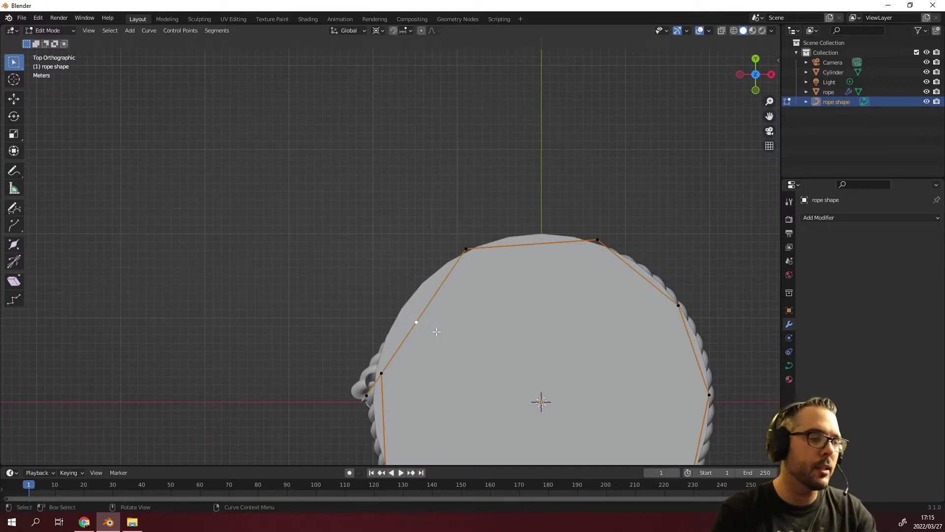
{"action": "key", "text": "g"}
{"action": "left_click", "coordinate": [424, 307]}
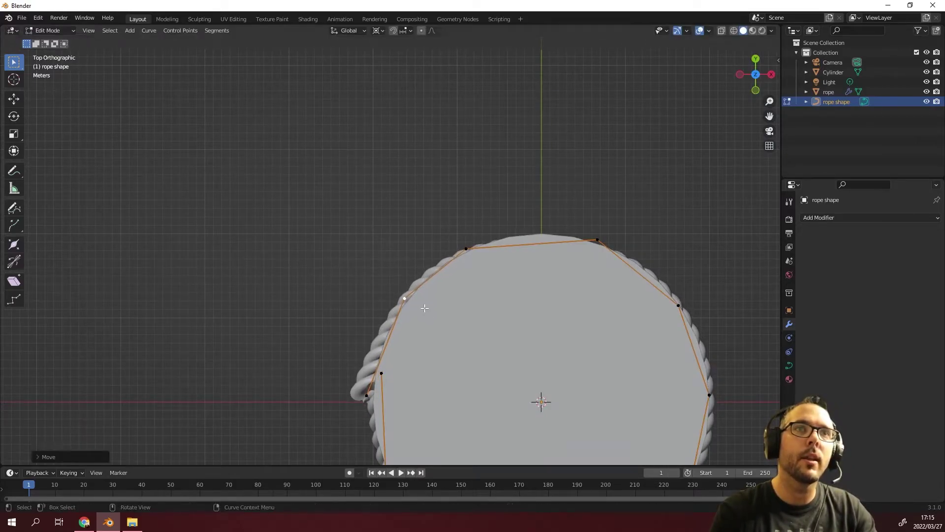
- Move the next control point along the curve about 3.2 m in X and 2.9 m in Y, just outside the cylinder's edge
{"action": "left_click_drag", "start_coordinate": [463, 236], "coordinate": [599, 259]}
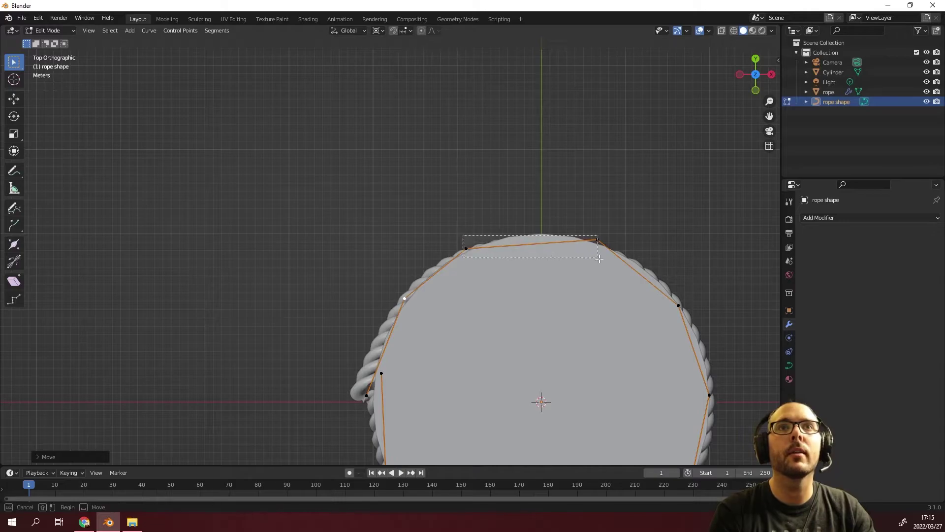
{"action": "left_click_drag", "start_coordinate": [526, 256], "coordinate": [525, 256]}
{"action": "key", "text": "g"}
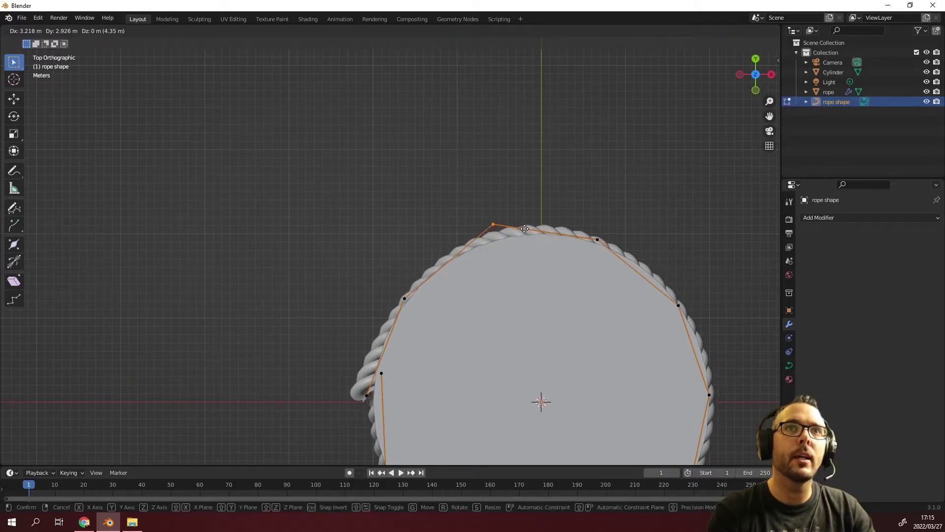
{"action": "left_click", "coordinate": [525, 228]}
- In top view, move the curve's raised end point outward so it sits beside the lower end point
{"action": "middle_click_drag", "start_coordinate": [412, 274], "coordinate": [502, 184]}
{"action": "middle_click_drag", "start_coordinate": [519, 293], "coordinate": [563, 348]}
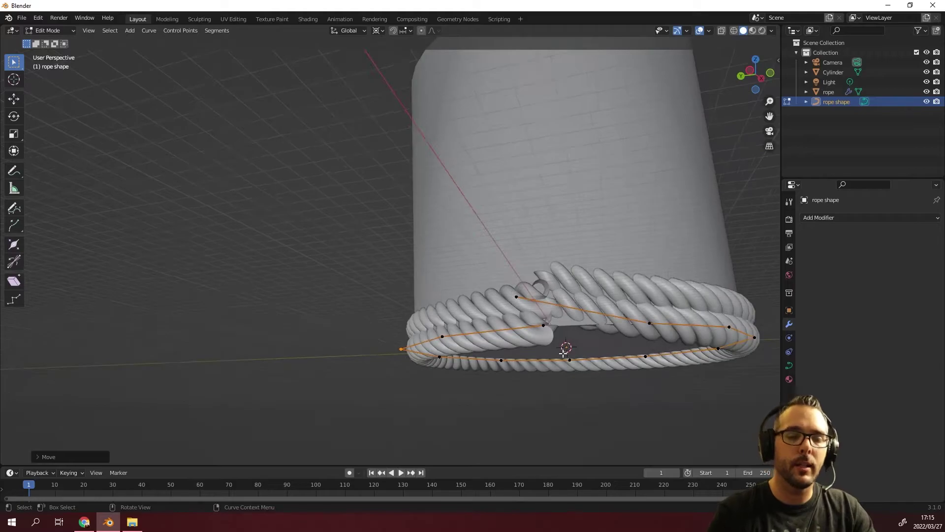
{"action": "key", "text": "KP_7"}
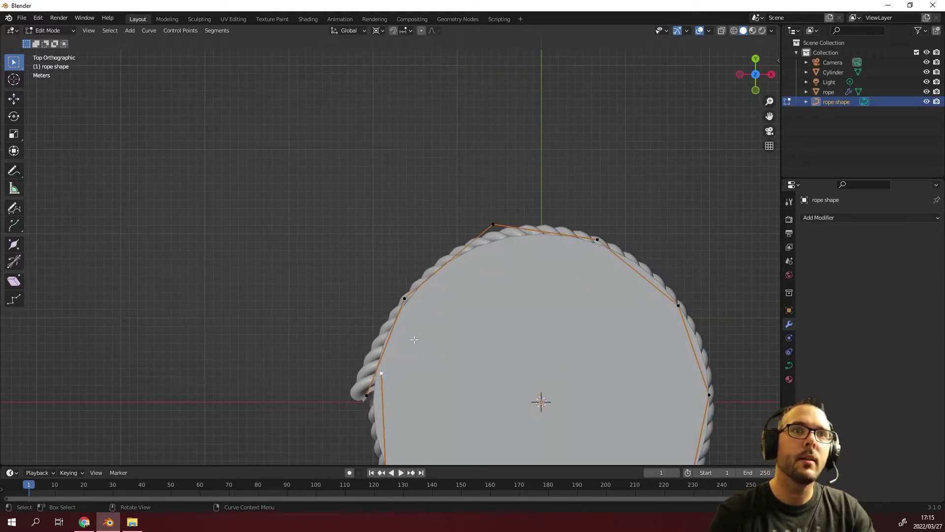
{"action": "middle_click_drag", "start_coordinate": [415, 340], "coordinate": [432, 337]}
{"action": "key", "text": "KP_7"}
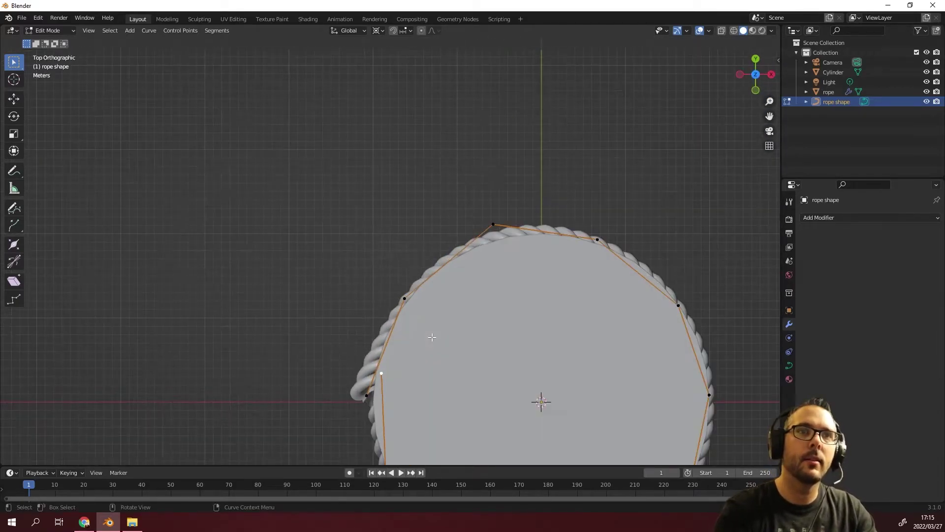
{"action": "key", "text": "g"}
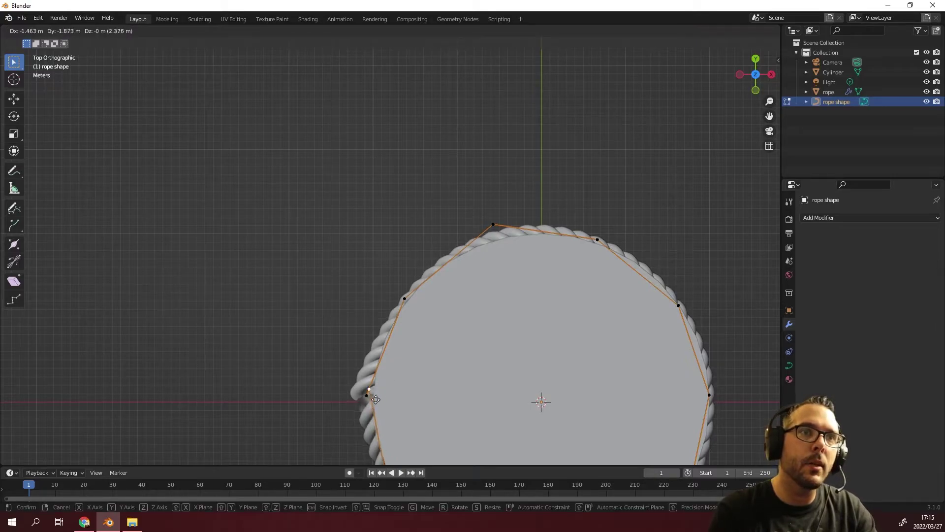
{"action": "left_click", "coordinate": [375, 405]}
- In right view, try raising the curve's lower end point about 3.3 m and lifting the control point beside the raised end
{"action": "middle_click_drag", "start_coordinate": [375, 405], "coordinate": [536, 268]}
{"action": "scroll", "coordinate": [493, 277], "scroll_direction": "up", "scroll_amount": 3}
{"action": "key", "text": "KP_1"}
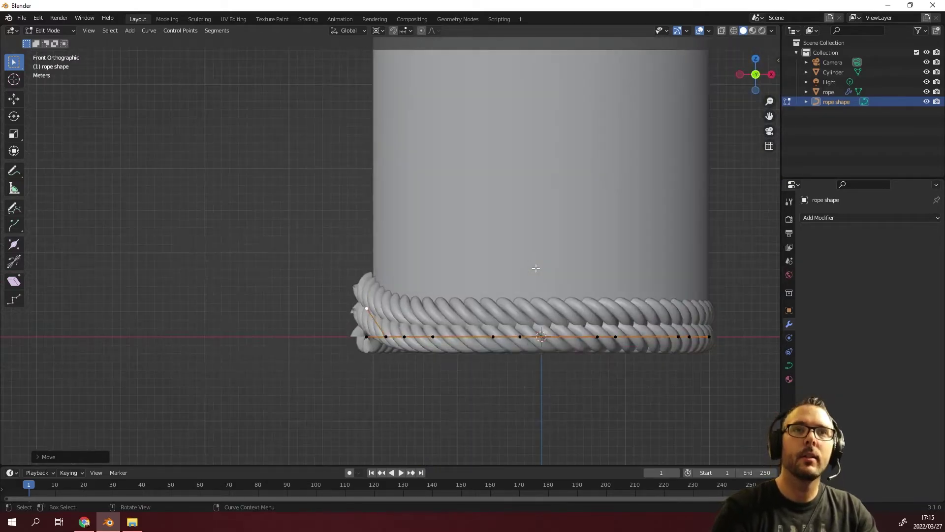
{"action": "key", "text": "KP_3"}
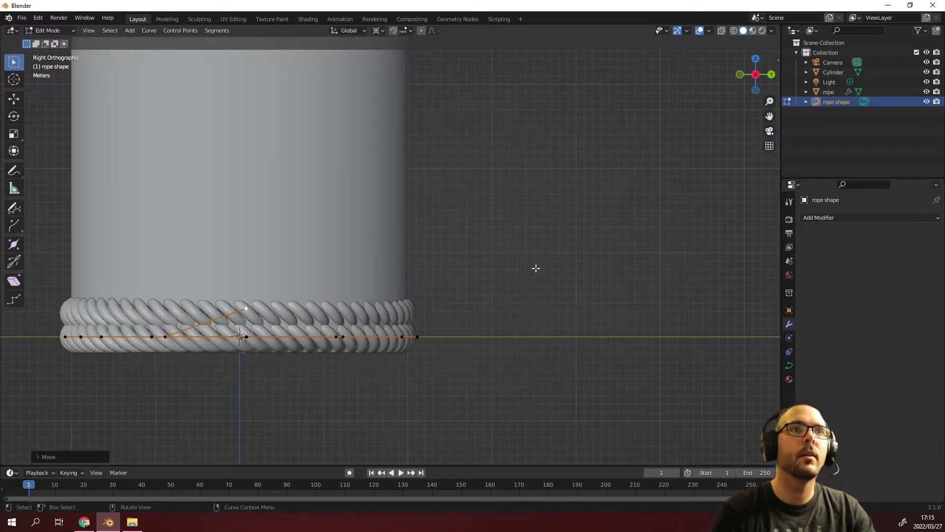
{"action": "scroll", "coordinate": [153, 328], "scroll_direction": "up", "scroll_amount": 4}
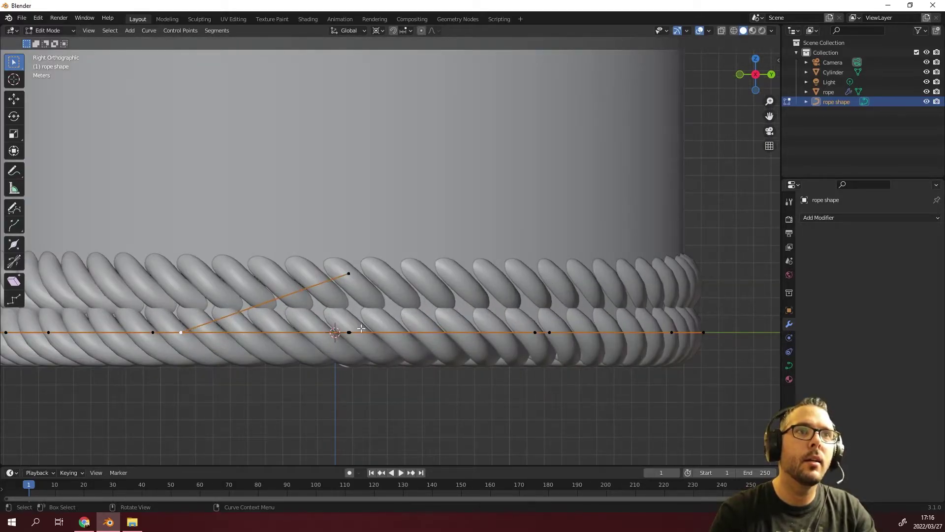
{"action": "key", "text": "g"}
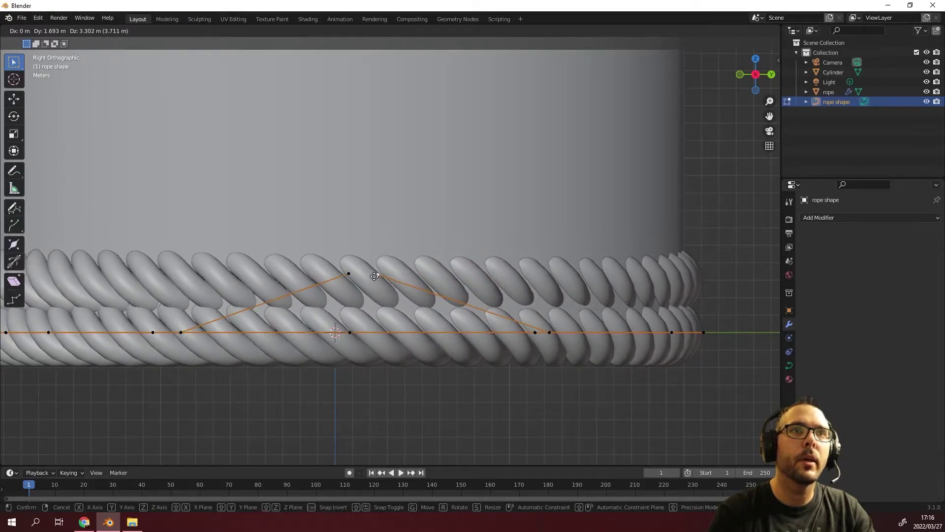
{"action": "left_click", "coordinate": [375, 276]}
{"action": "left_click", "coordinate": [152, 332]}
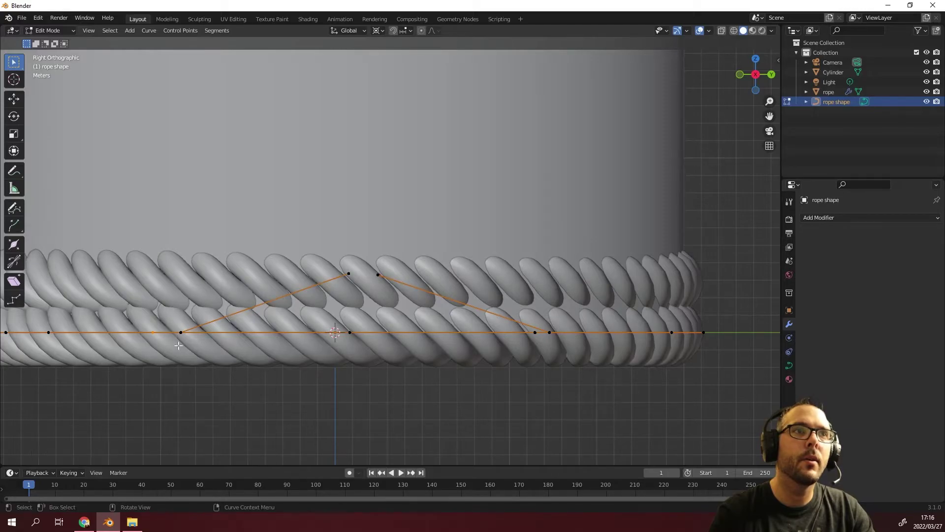
{"action": "key", "text": "g"}
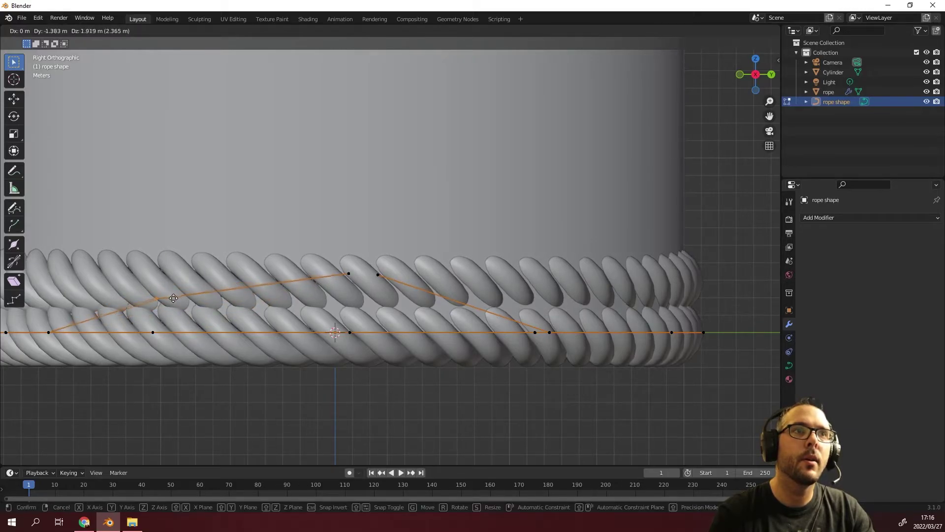
{"action": "left_click", "coordinate": [181, 305]}
- Undo the last two control point moves on the rope shape curve
{"action": "middle_click_drag", "start_coordinate": [184, 308], "coordinate": [397, 319]}
{"action": "scroll", "coordinate": [233, 336], "scroll_direction": "down", "scroll_amount": 5}
{"action": "key", "text": "ctrl+z"}
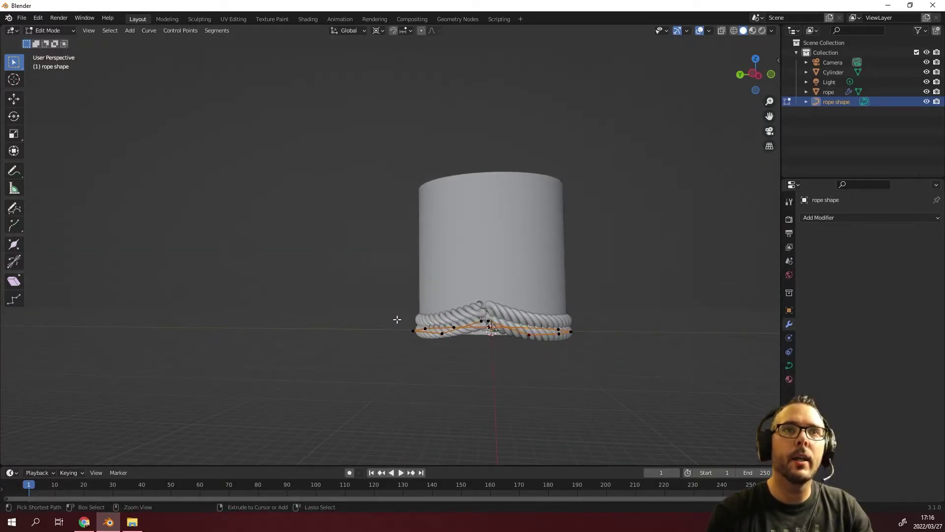
{"action": "key", "text": "ctrl+z"}
- Reposition the curve's raised end point away from the lower rope end and shift its neighbouring control point slightly toward it
{"action": "scroll", "coordinate": [521, 341], "scroll_direction": "up", "scroll_amount": 6}
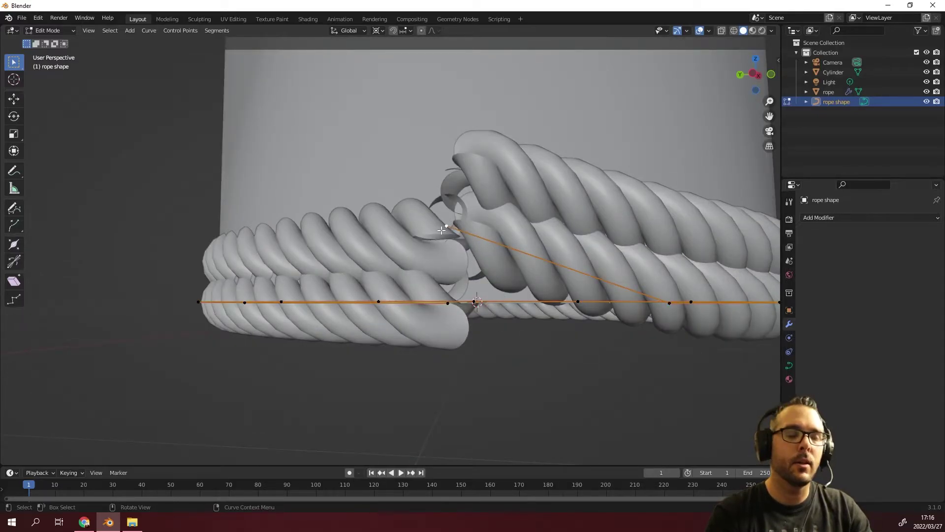
{"action": "key", "text": "g"}
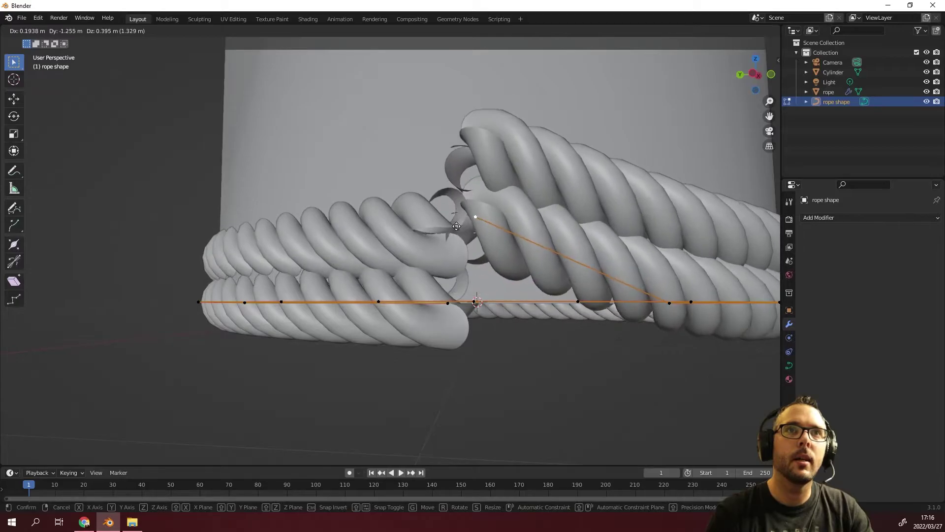
{"action": "left_click", "coordinate": [455, 238]}
{"action": "key", "text": "g"}
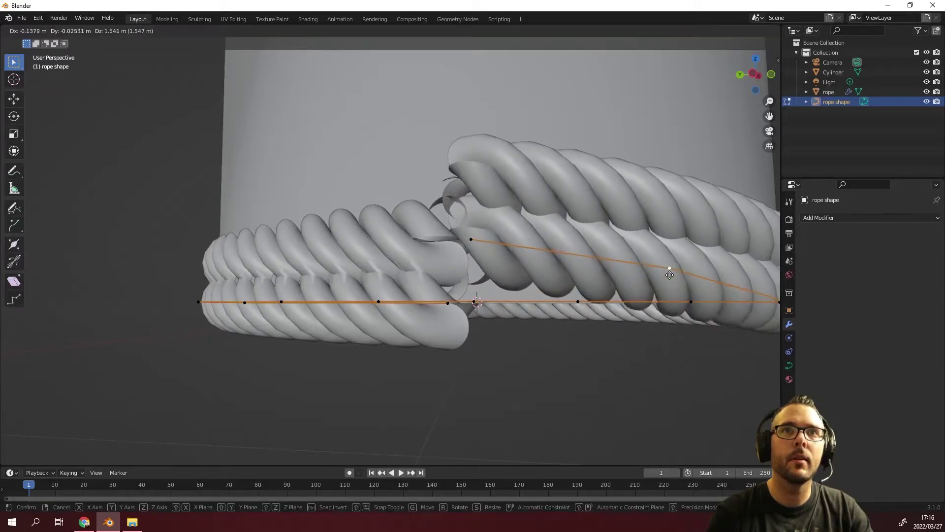
{"action": "left_click", "coordinate": [657, 297]}
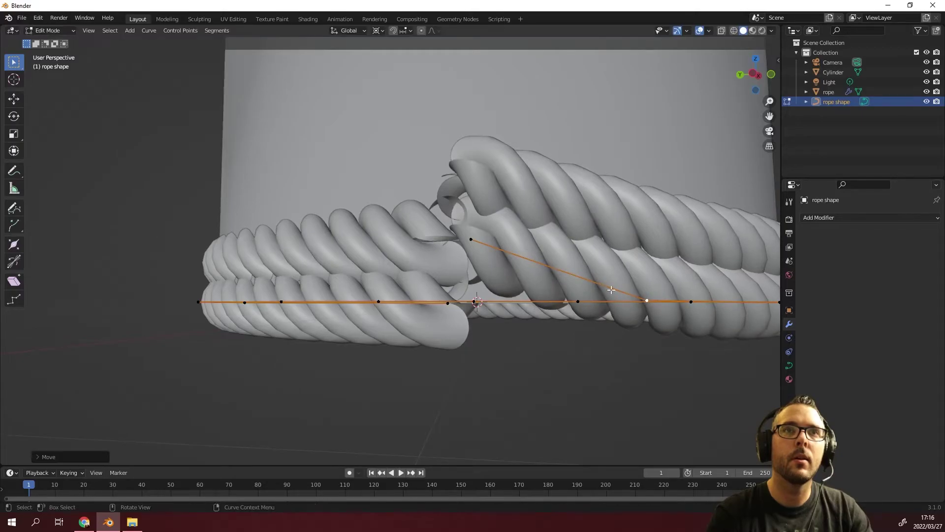
- Lower the curve's raised end point by about 0.6 m toward the end of the first coil
{"action": "left_click", "coordinate": [471, 240]}
{"action": "key", "text": "g"}
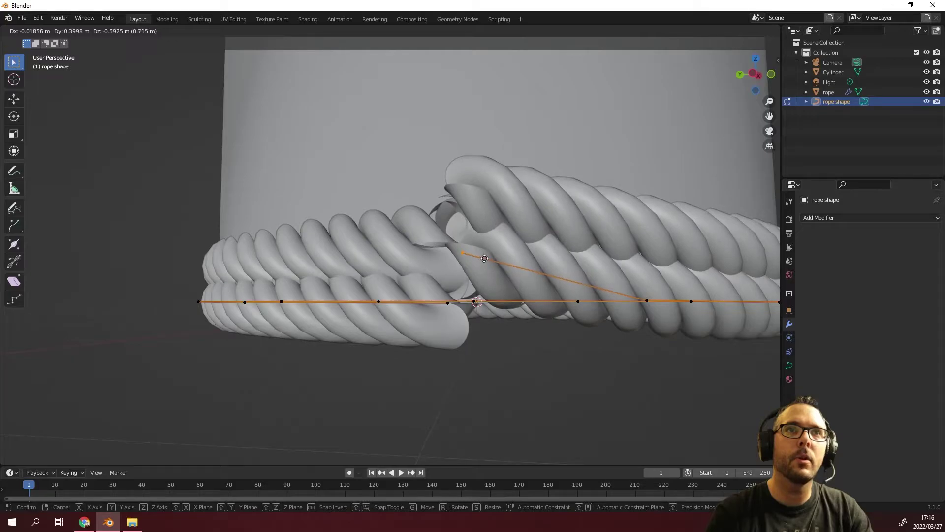
{"action": "left_click", "coordinate": [484, 258]}
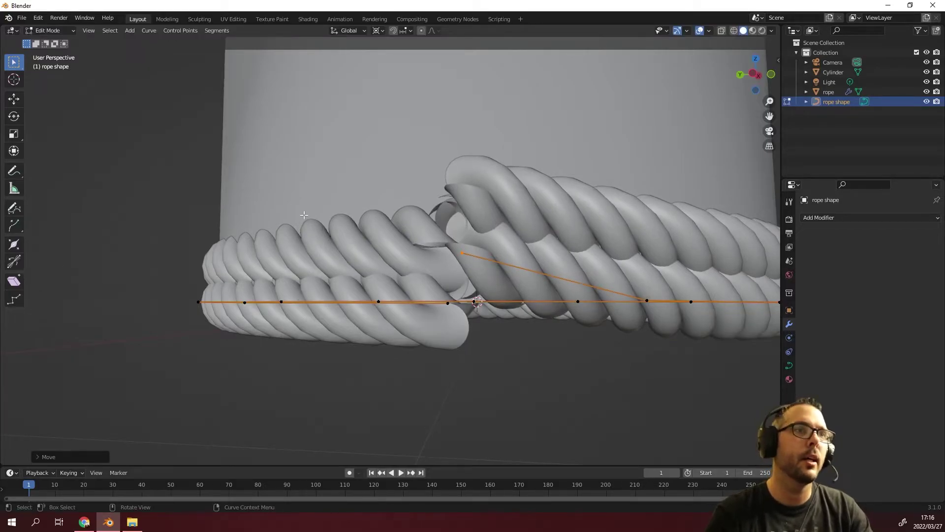
- Leave curve editing and set the rope's Array modifier relative offset Z to 0.570
{"action": "key", "text": "Tab"}
{"action": "left_click", "coordinate": [312, 271]}
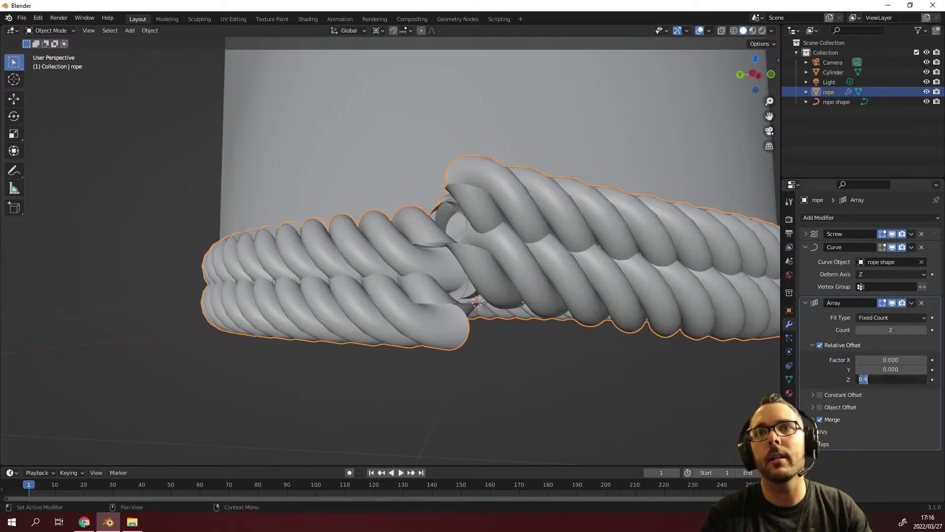
{"action": "key", "text": "Return"}
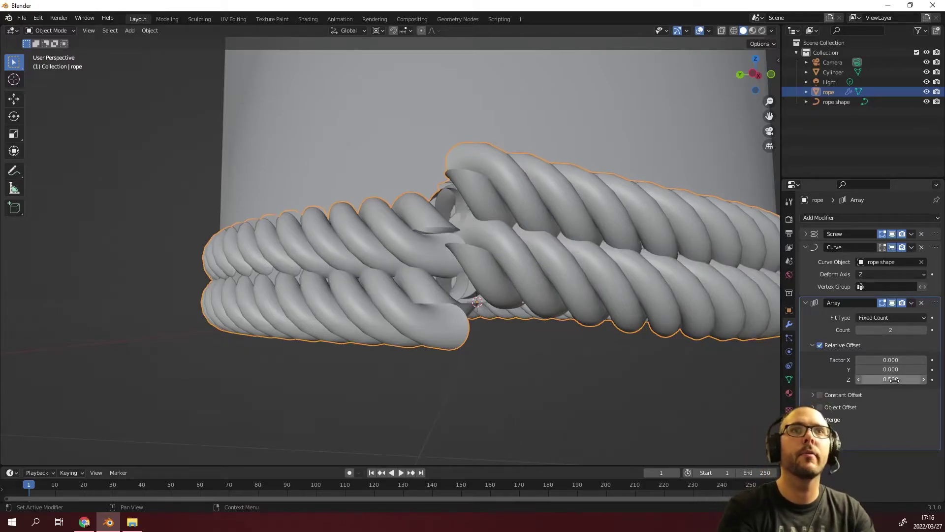
{"action": "mouse_move", "coordinate": [891, 379]}
{"action": "left_mouse_down"}
{"action": "mouse_move", "coordinate": [921, 379]}
{"action": "mouse_move", "coordinate": [894, 379]}
{"action": "left_mouse_up"}
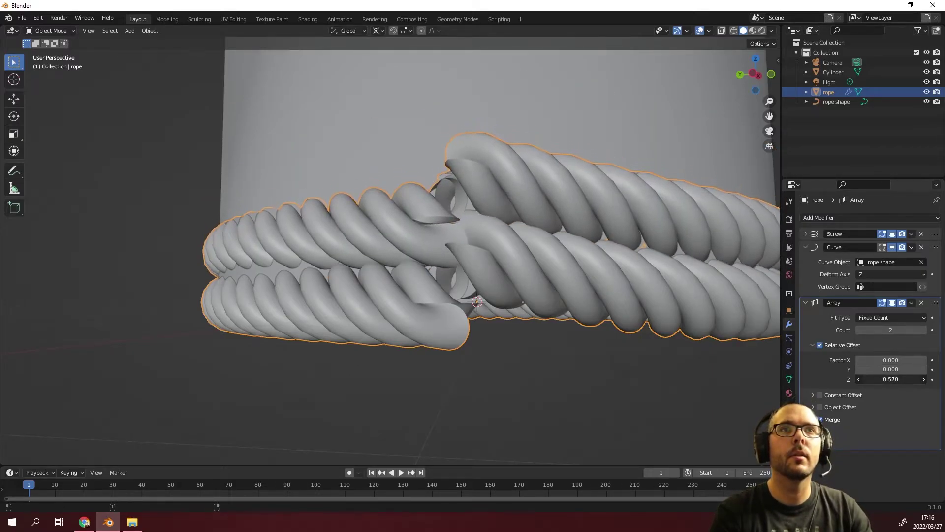
- Reopen the rope shape curve for editing, lower its raised end point slightly to align the coils, and return to Object Mode
{"action": "left_click", "coordinate": [477, 274]}
{"action": "left_click", "coordinate": [837, 102]}
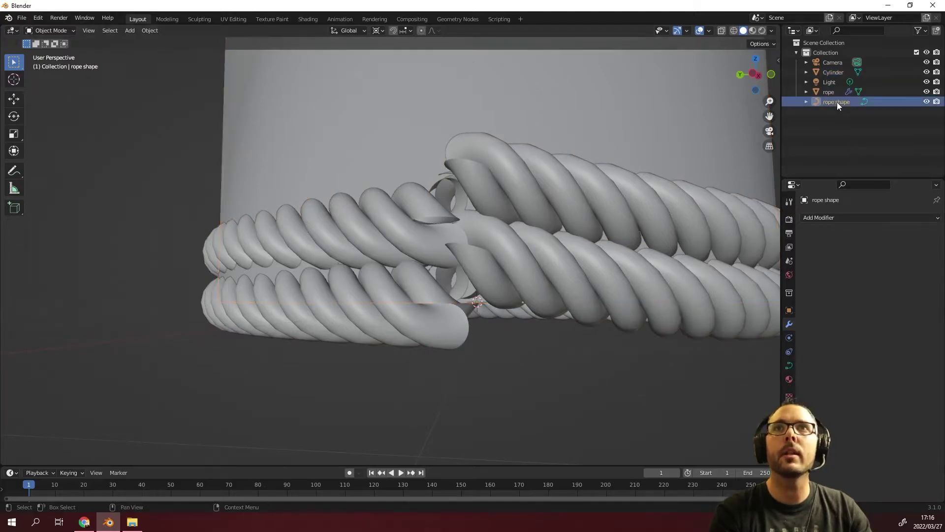
{"action": "key", "text": "Tab"}
{"action": "scroll", "coordinate": [477, 273], "scroll_direction": "up", "scroll_amount": 2}
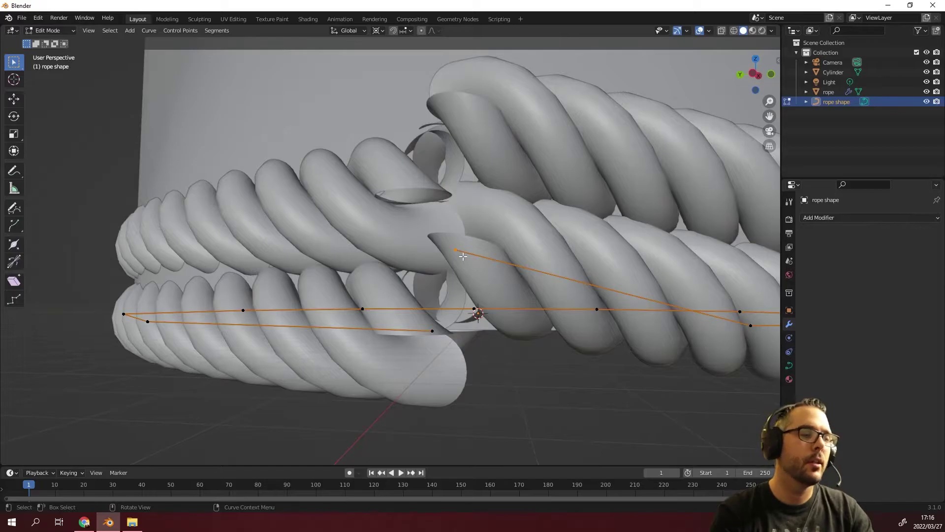
{"action": "key", "text": "g"}
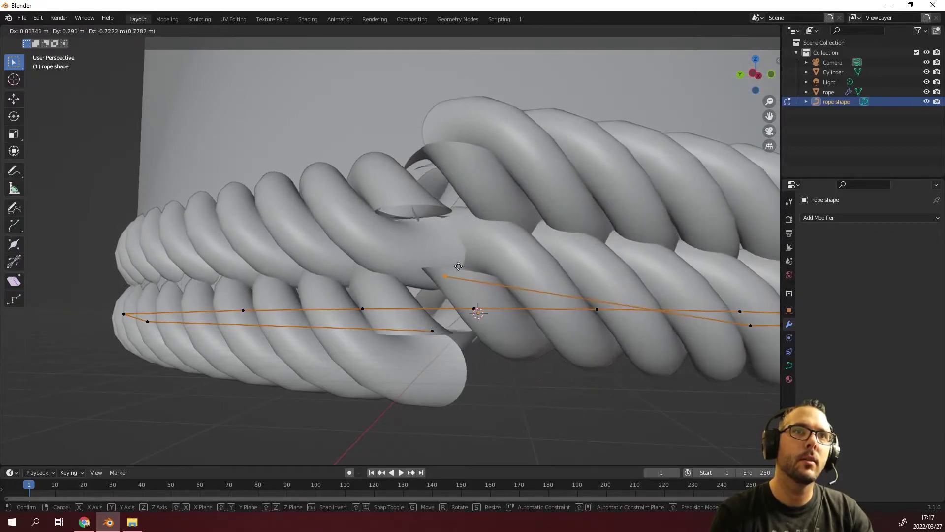
{"action": "left_click", "coordinate": [459, 265]}
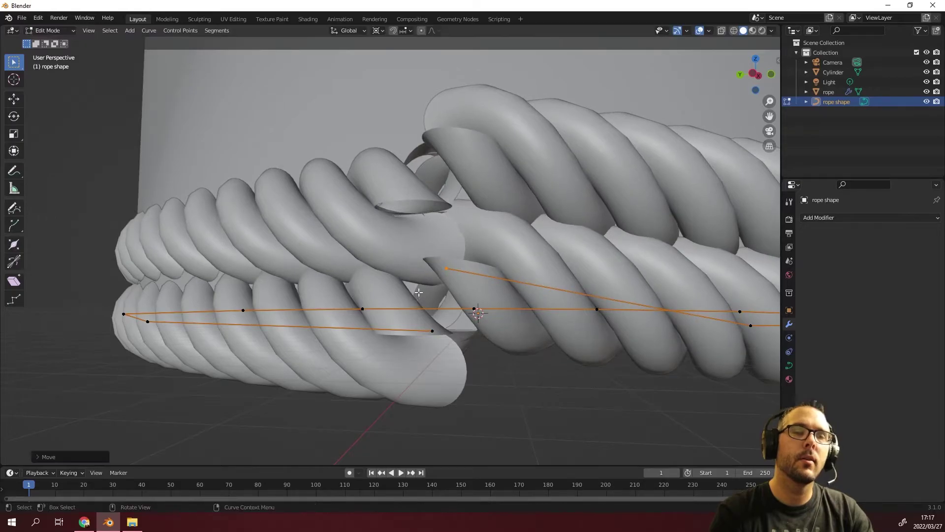
{"action": "scroll", "coordinate": [459, 265], "scroll_direction": "down", "scroll_amount": 5}
{"action": "key", "text": "Tab"}
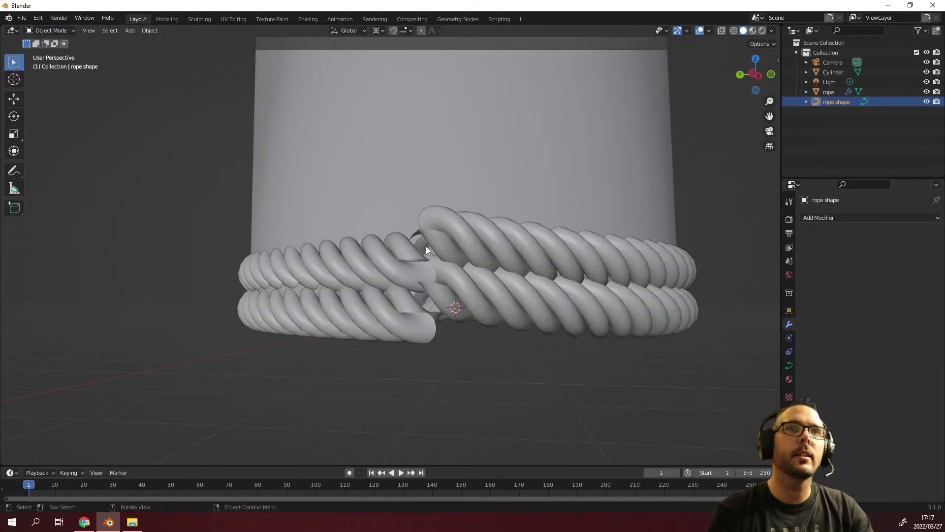
- Set the Array modifier count of the rope to 10
{"action": "middle_click_drag", "start_coordinate": [426, 246], "coordinate": [548, 255]}
{"action": "left_click", "coordinate": [558, 286]}
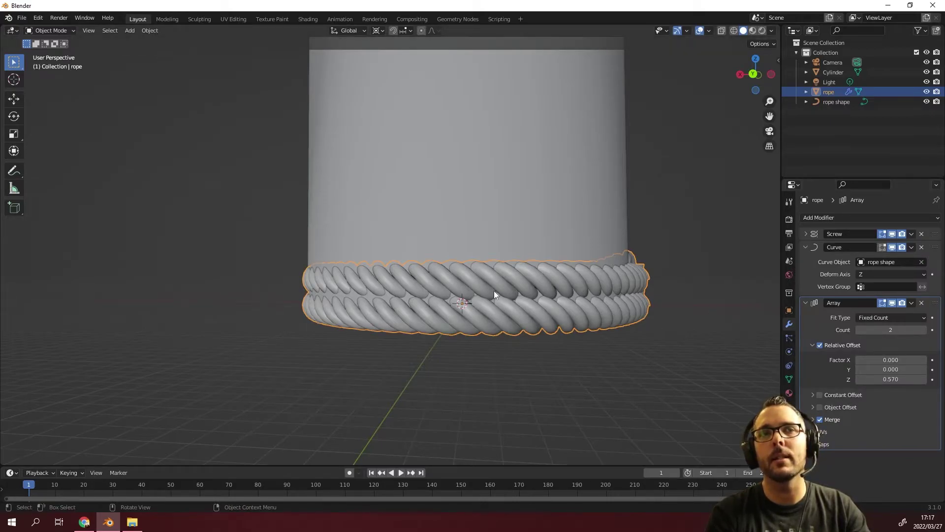
{"action": "mouse_move", "coordinate": [495, 290]}
{"action": "middle_mouse_down"}
{"action": "mouse_move", "coordinate": [604, 291]}
{"action": "mouse_move", "coordinate": [395, 300]}
{"action": "mouse_move", "coordinate": [490, 302]}
{"action": "middle_mouse_up"}
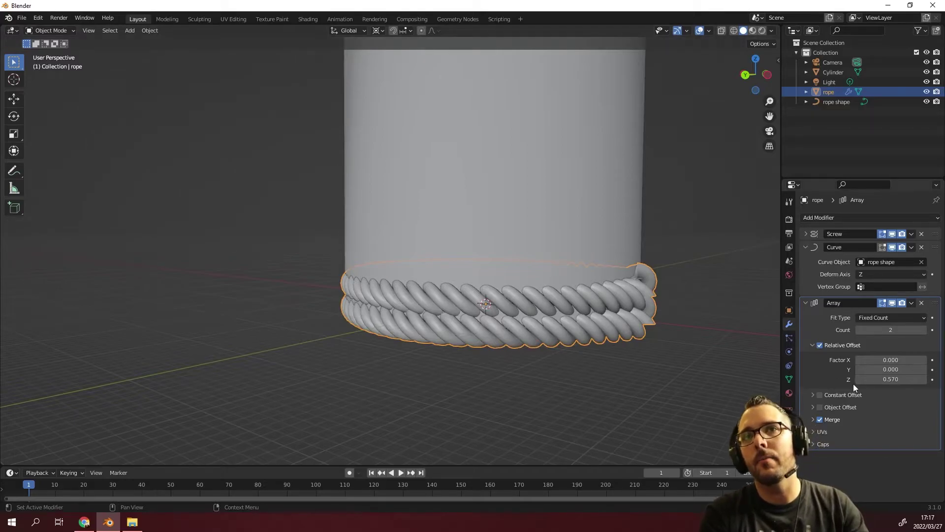
{"action": "left_click", "coordinate": [895, 330]}
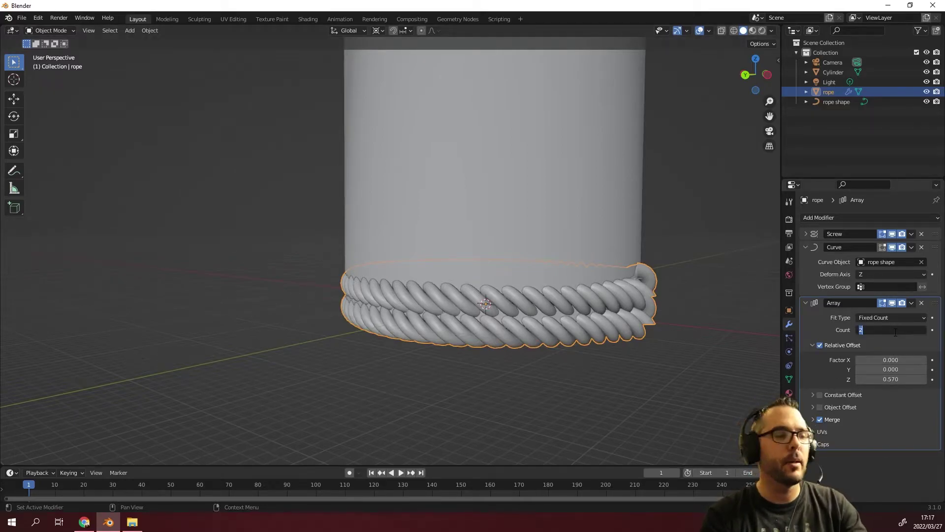
{"action": "type", "text": "10"}
{"action": "key", "text": "Return"}
{"action": "scroll", "coordinate": [513, 295], "scroll_direction": "down", "scroll_amount": 5}
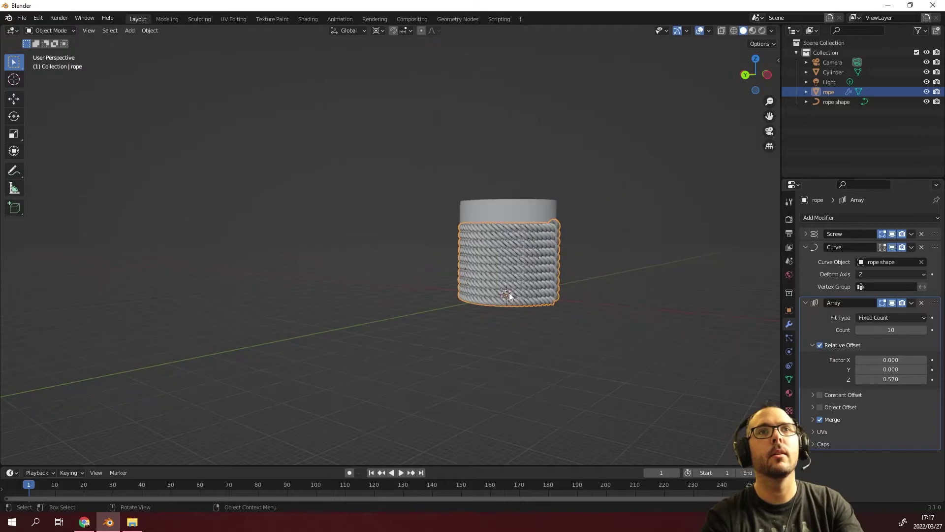
- Inspect the coiled rope around the cylinder, including the seam where the arrayed turns meet
{"action": "middle_click_drag", "start_coordinate": [513, 296], "coordinate": [468, 255]}
{"action": "scroll", "coordinate": [429, 222], "scroll_direction": "up", "scroll_amount": 2}
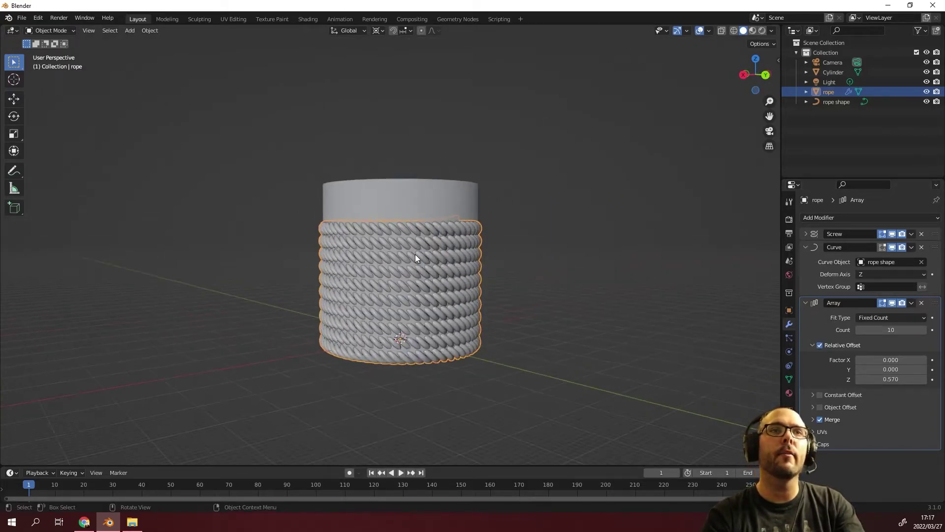
{"action": "middle_click_drag", "start_coordinate": [415, 254], "coordinate": [352, 325]}
{"action": "scroll", "coordinate": [406, 297], "scroll_direction": "down", "scroll_amount": 6}
{"action": "scroll", "coordinate": [364, 309], "scroll_direction": "up", "scroll_amount": 7}
{"action": "scroll", "coordinate": [364, 308], "scroll_direction": "down", "scroll_amount": 6}
{"action": "scroll", "coordinate": [331, 358], "scroll_direction": "up", "scroll_amount": 4}
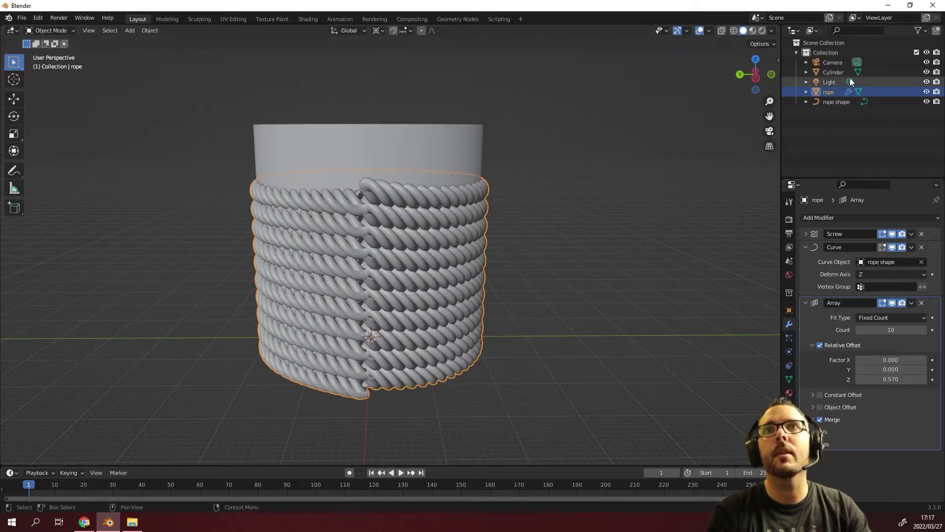
- Open the rope shape curve for editing and try extruding its lower end point outward to extend the path
{"action": "left_click", "coordinate": [836, 102]}
{"action": "key", "text": "Tab"}
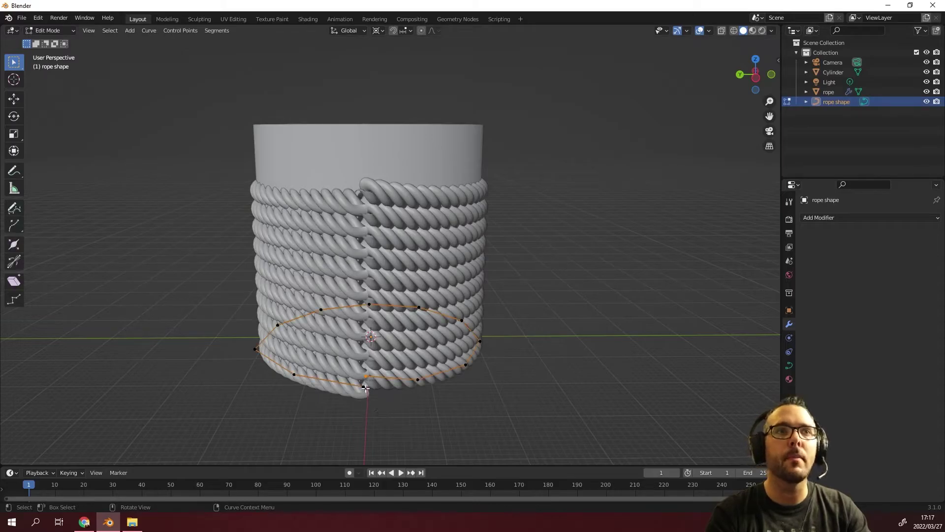
{"action": "key", "text": "g"}
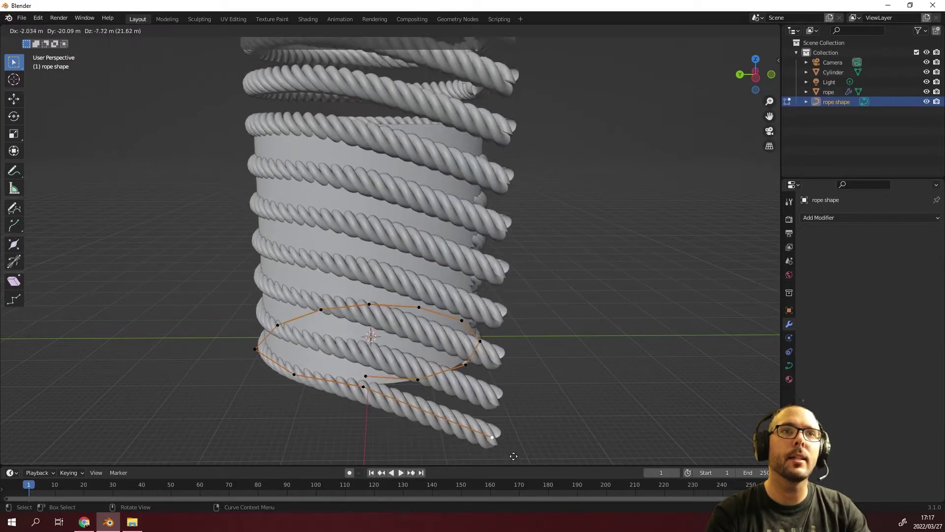
{"action": "left_click", "coordinate": [570, 455]}
{"action": "scroll", "coordinate": [530, 387], "scroll_direction": "up", "scroll_amount": 2}
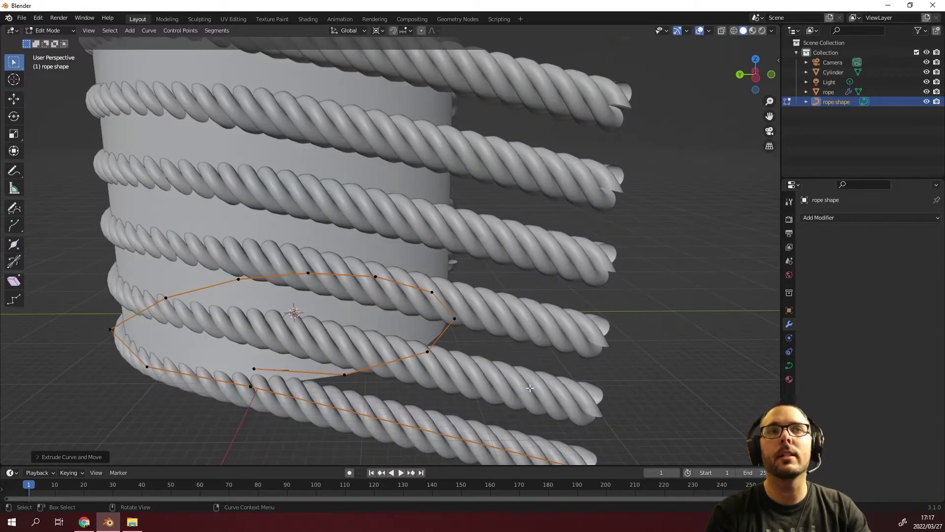
{"action": "scroll", "coordinate": [529, 388], "scroll_direction": "down", "scroll_amount": 5}
{"action": "scroll", "coordinate": [292, 402], "scroll_direction": "up", "scroll_amount": 8}
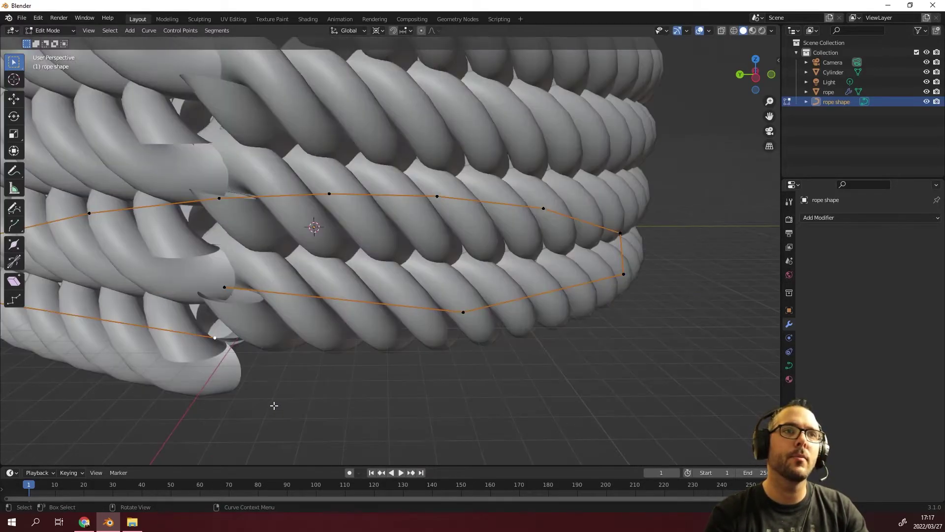
{"action": "scroll", "coordinate": [292, 403], "scroll_direction": "down", "scroll_amount": 8}
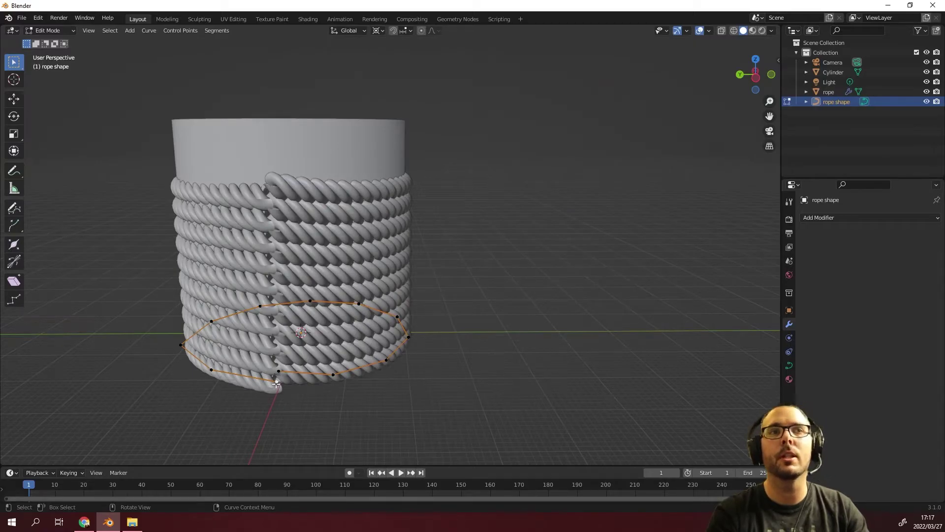
{"action": "left_click", "coordinate": [277, 381]}
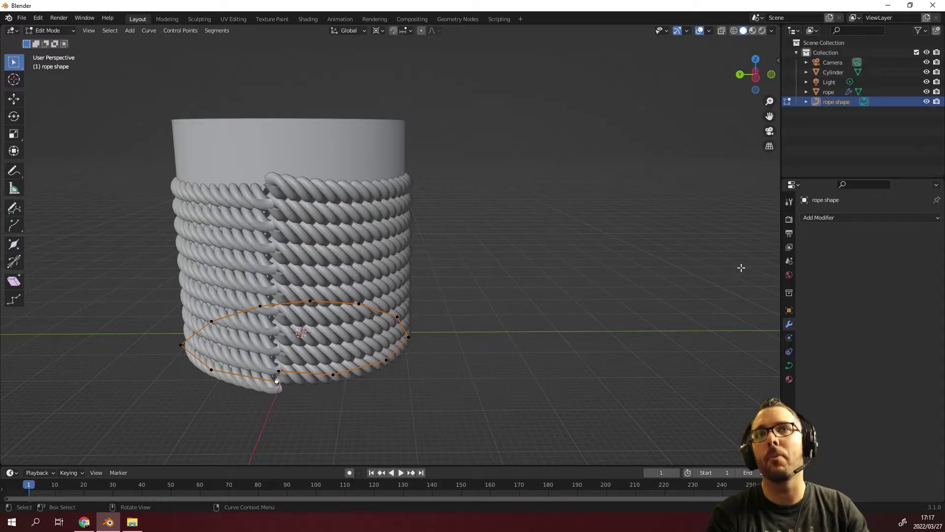
- Return to Object Mode and select every object in the scene
{"action": "middle_click_drag", "start_coordinate": [261, 248], "coordinate": [394, 246]}
{"action": "scroll", "coordinate": [543, 277], "scroll_direction": "down", "scroll_amount": 8}
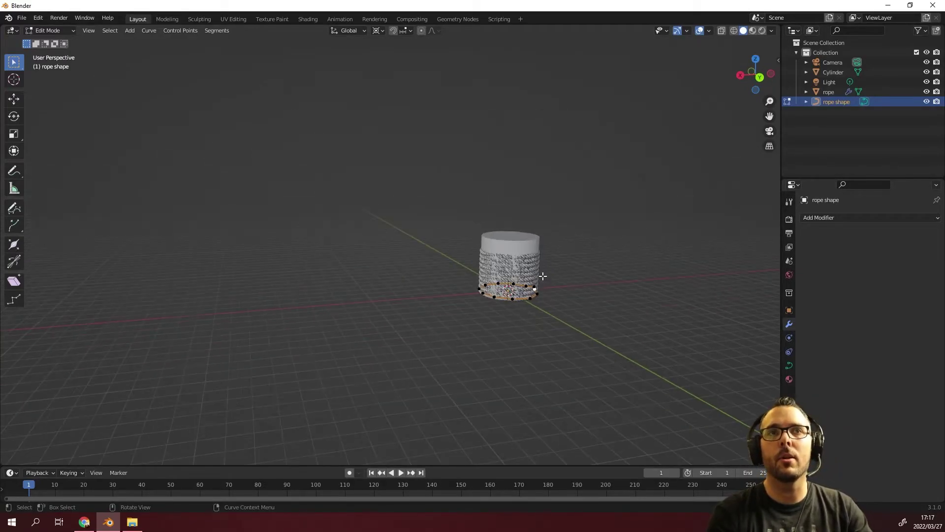
{"action": "scroll", "coordinate": [544, 271], "scroll_direction": "up", "scroll_amount": 3}
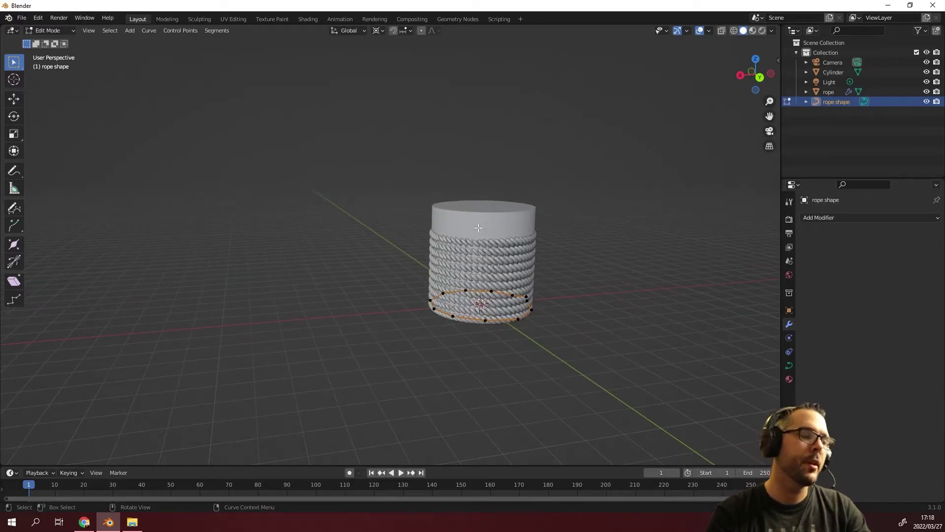
{"action": "key", "text": "Tab"}
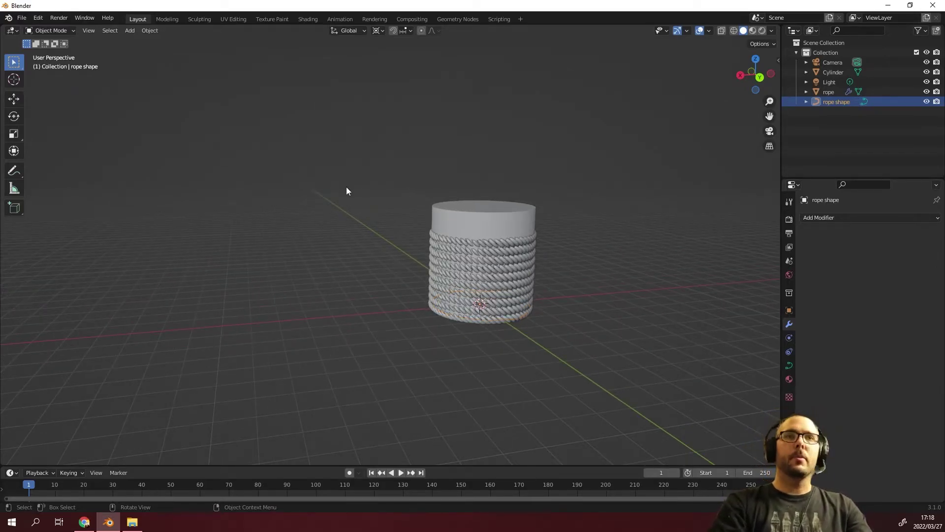
{"action": "key", "text": "a"}
- Try to move all the selected objects 5 m along the X axis
{"action": "key", "text": "g"}
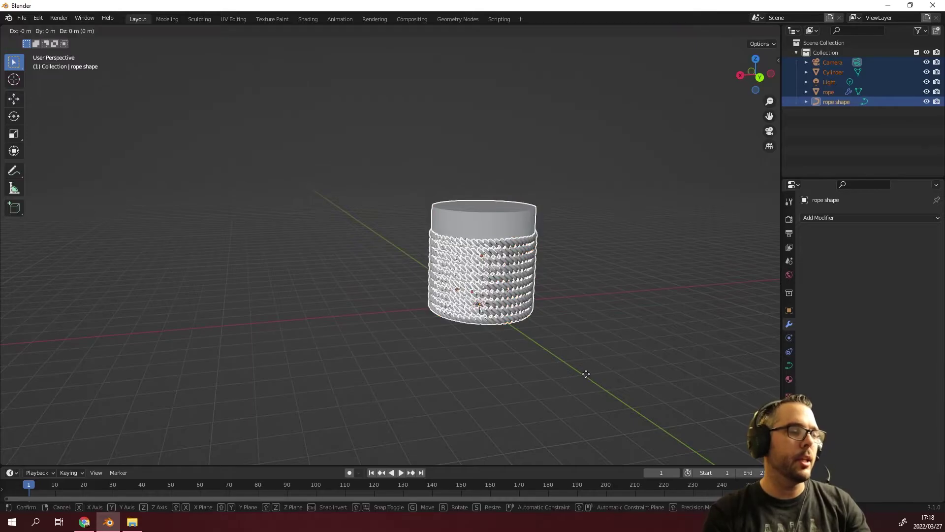
{"action": "type", "text": "x"}
{"action": "type", "text": "5"}
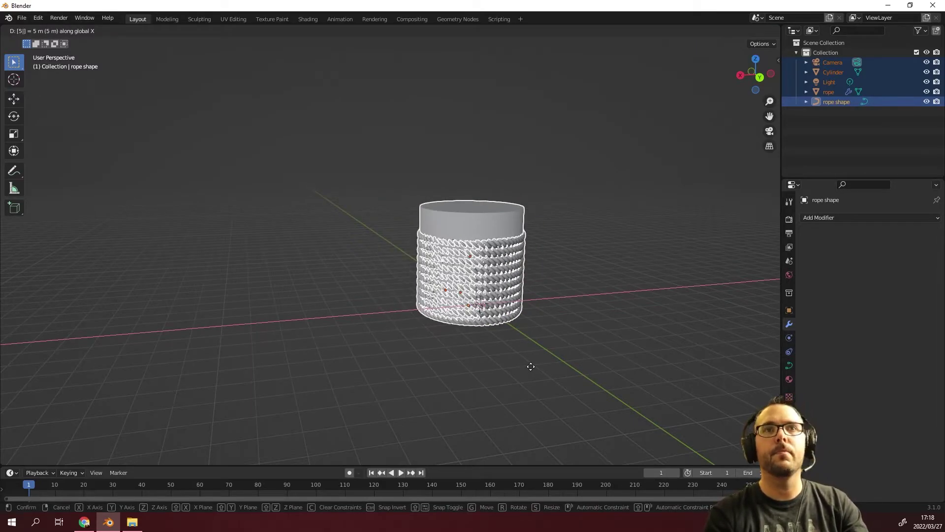
{"action": "key", "text": "Return"}
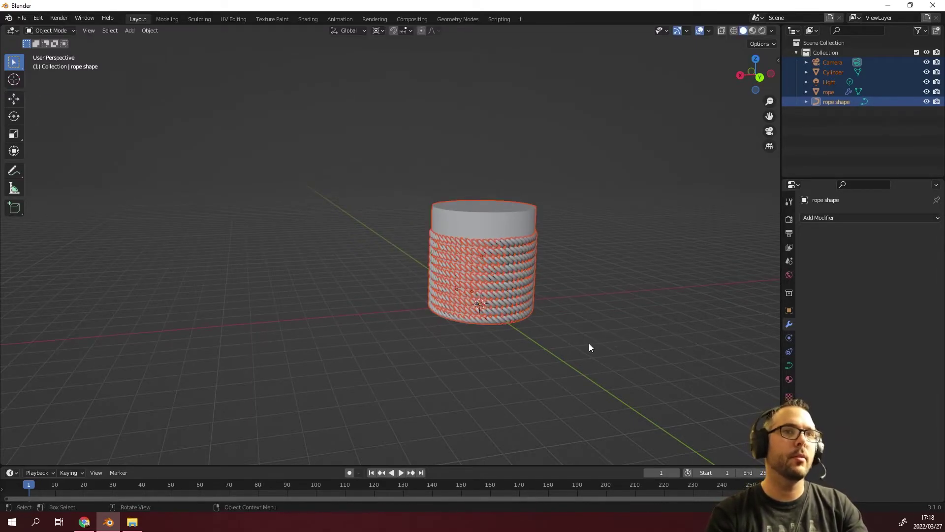
- Move all the selected objects about 101.3 m along negative X, clearing the world origin
{"action": "key", "text": "g"}
{"action": "key", "text": "x"}
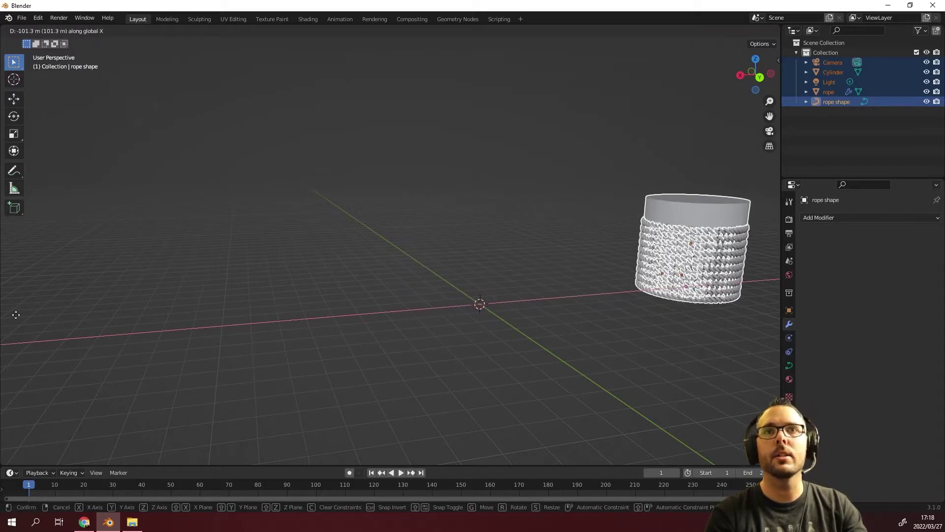
{"action": "left_click", "coordinate": [16, 316]}
- Add a mesh cylinder at the world origin and scale it uniformly by 20
{"action": "scroll", "coordinate": [545, 286], "scroll_direction": "up", "scroll_amount": 2}
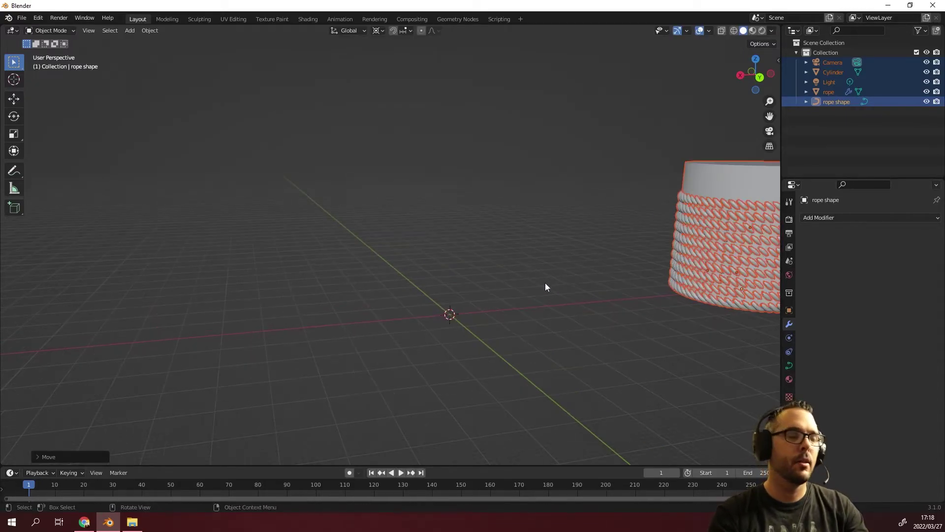
{"action": "key", "text": "shift+a"}
{"action": "mouse_move", "coordinate": [537, 271]}
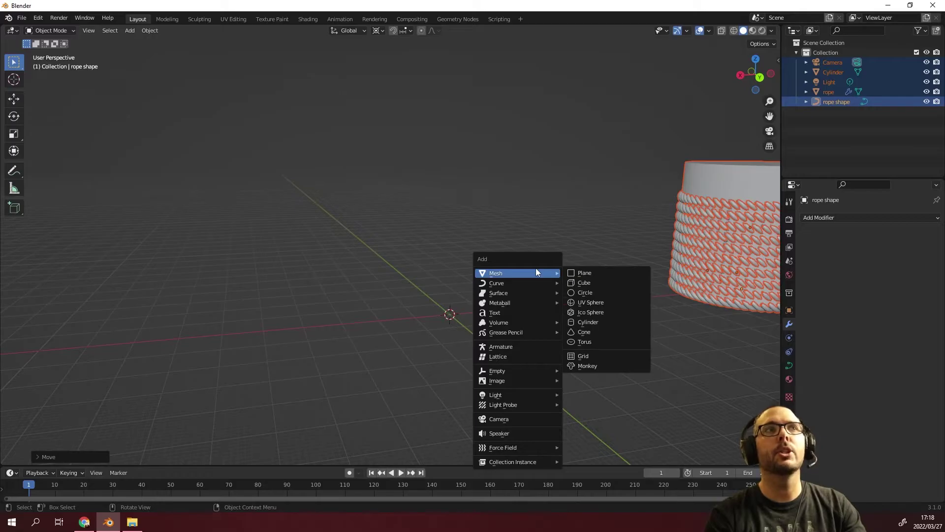
{"action": "left_click", "coordinate": [604, 322]}
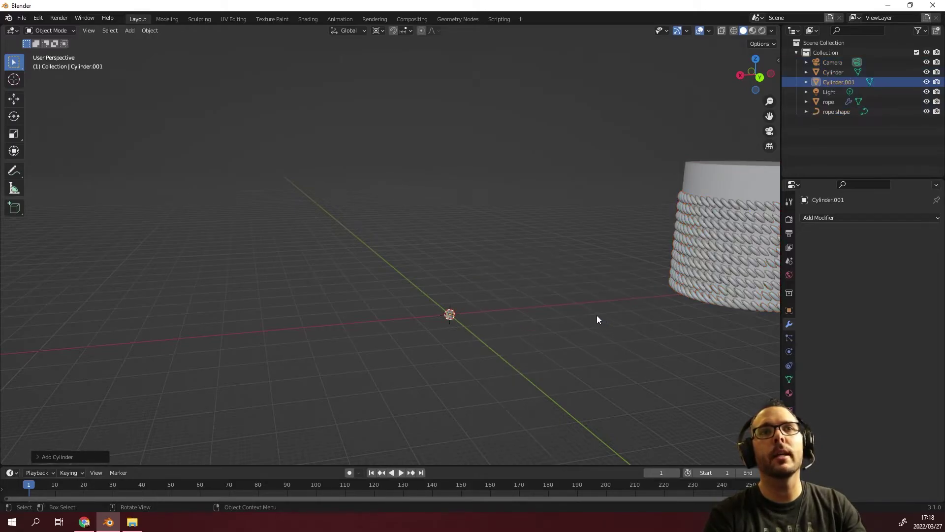
{"action": "type", "text": "s10"}
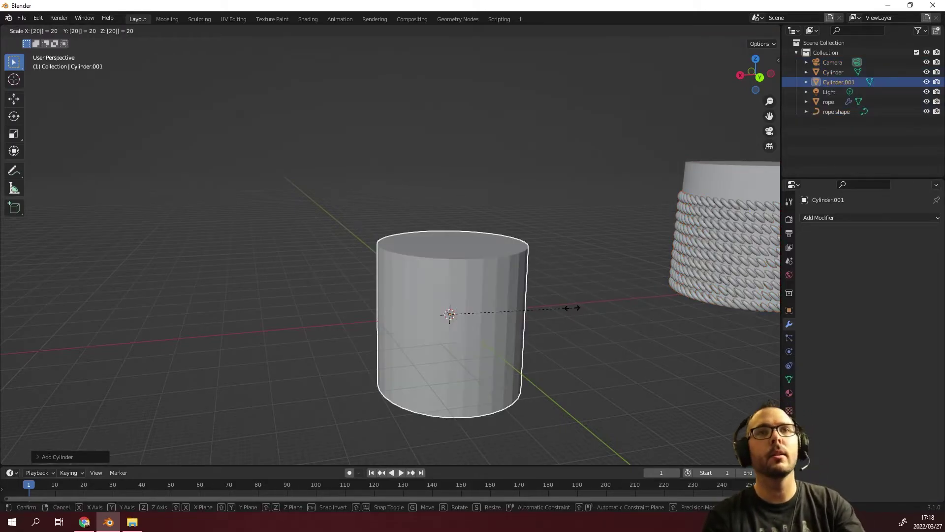
{"action": "key", "text": "Return"}
- In front view, raise the new cylinder along Z until its base rests at the origin, and shade it smooth
{"action": "key", "text": "KP_1"}
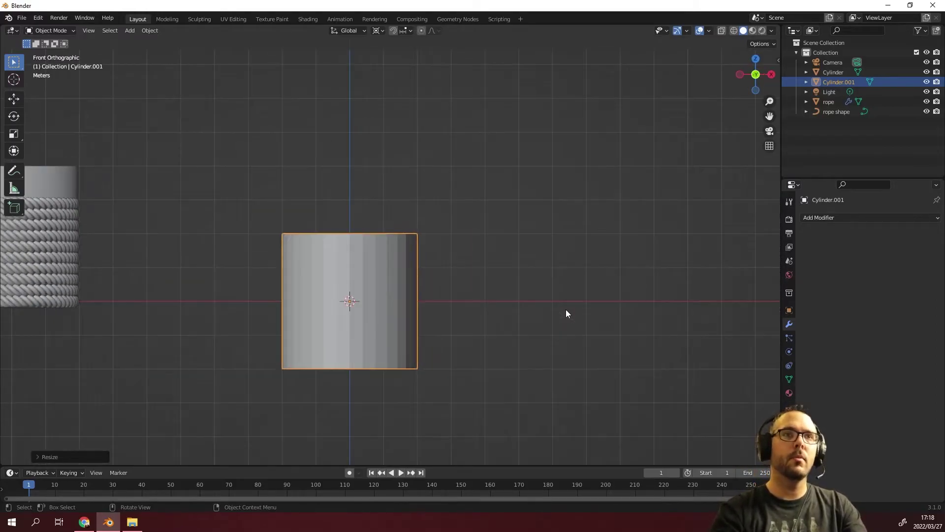
{"action": "key", "text": "g"}
{"action": "key", "text": "z"}
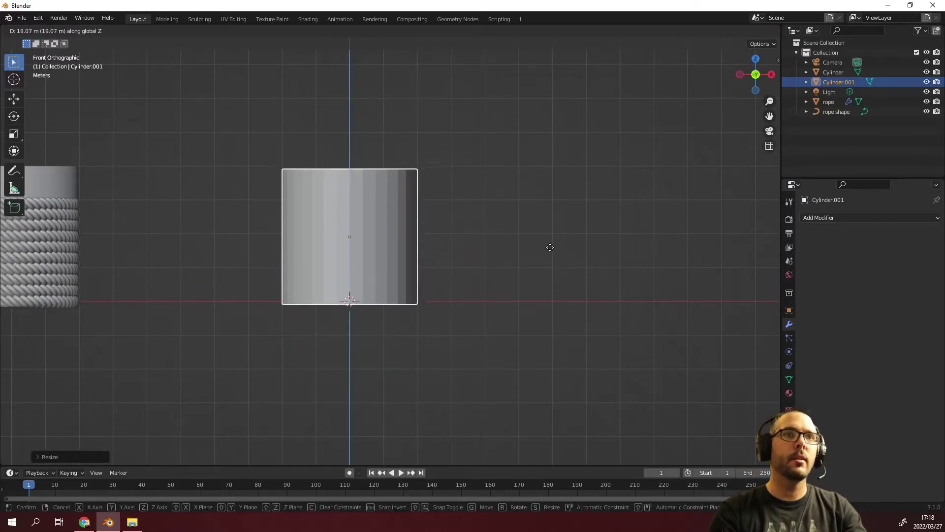
{"action": "left_click", "coordinate": [549, 247]}
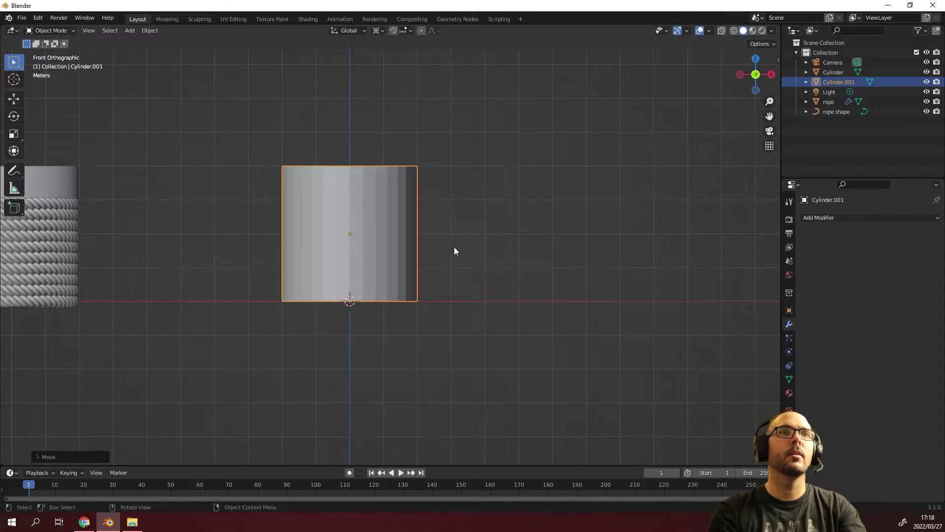
{"action": "right_click", "coordinate": [369, 249]}
{"action": "left_click", "coordinate": [369, 249]}
- Add two loop cuts to the new cylinder, one slid up against the top edge and one against the bottom edge
{"action": "key", "text": "Tab"}
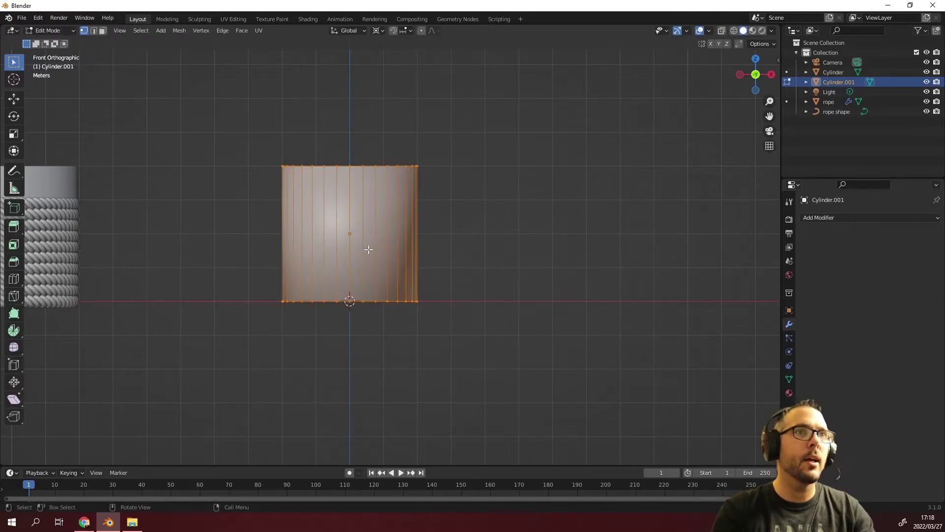
{"action": "key", "text": "ctrl+r"}
{"action": "left_click", "coordinate": [368, 246]}
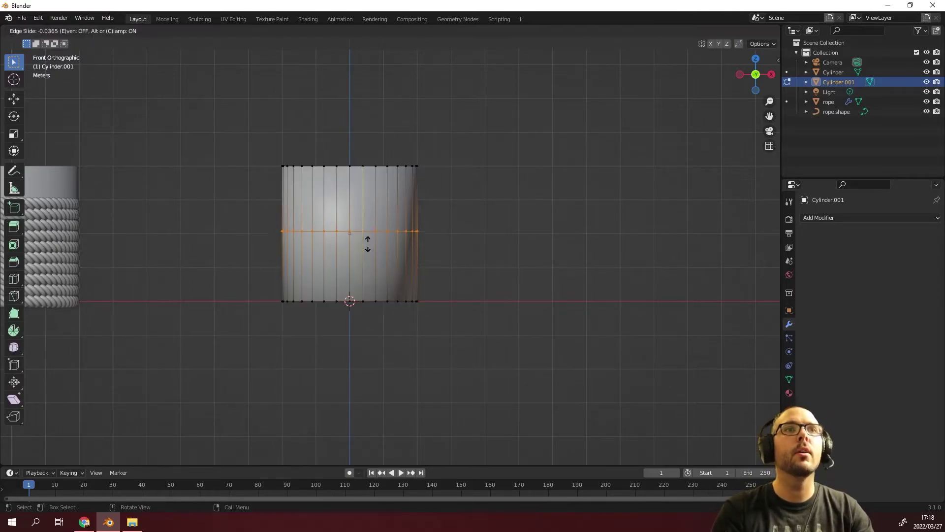
{"action": "left_click", "coordinate": [353, 178]}
{"action": "key", "text": "ctrl+r"}
{"action": "left_click", "coordinate": [351, 226]}
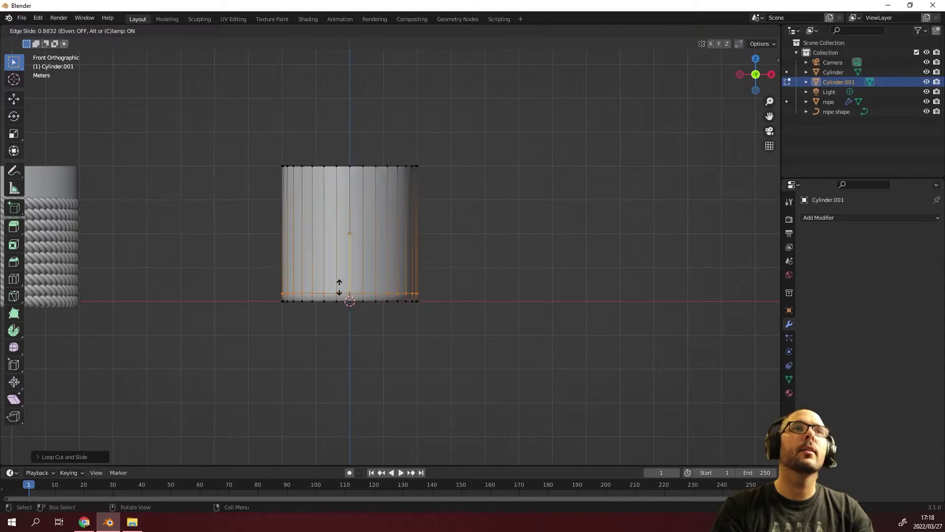
{"action": "left_click", "coordinate": [337, 309]}
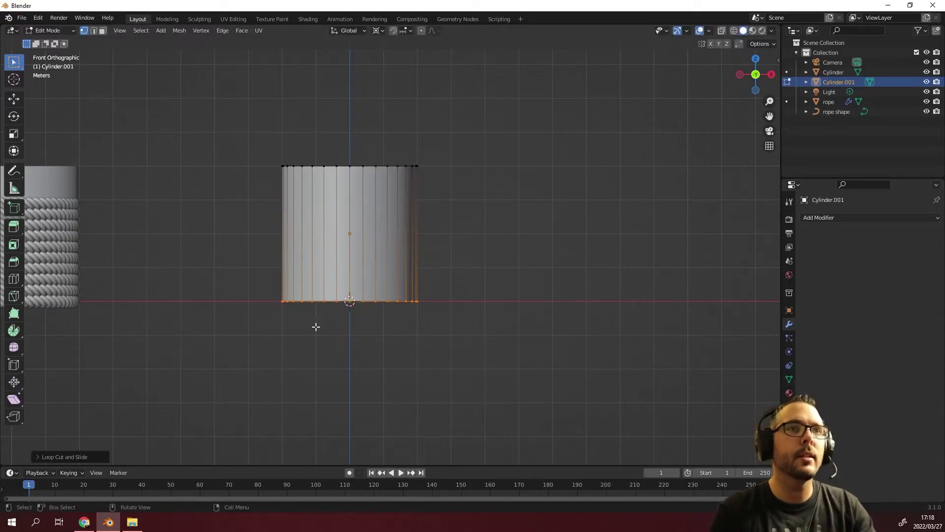
{"action": "scroll", "coordinate": [315, 268], "scroll_direction": "up", "scroll_amount": 2}
{"action": "key", "text": "Tab"}
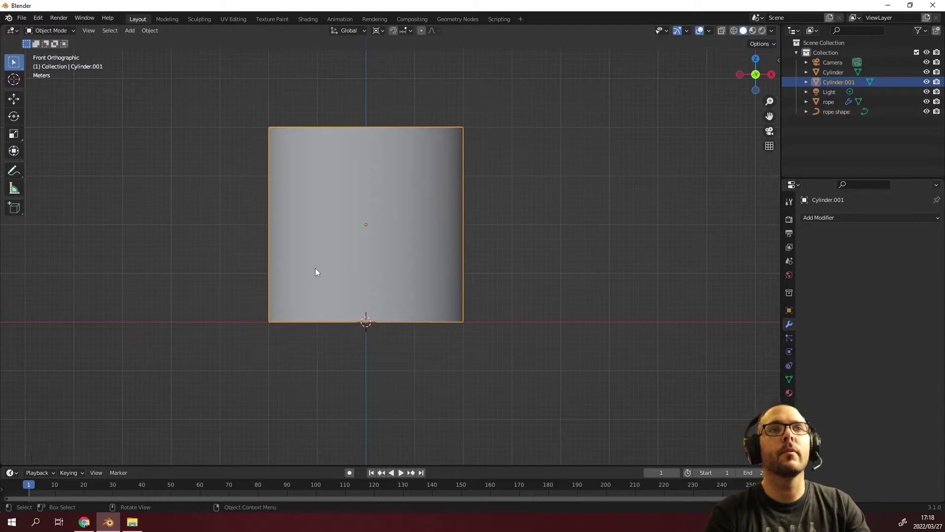
- Edit the cylinder mesh to add eight evenly spaced horizontal loop cuts without sliding them, and switch to edge selection
{"action": "scroll", "coordinate": [315, 268], "scroll_direction": "down", "scroll_amount": 8}
{"action": "scroll", "coordinate": [315, 268], "scroll_direction": "up", "scroll_amount": 5}
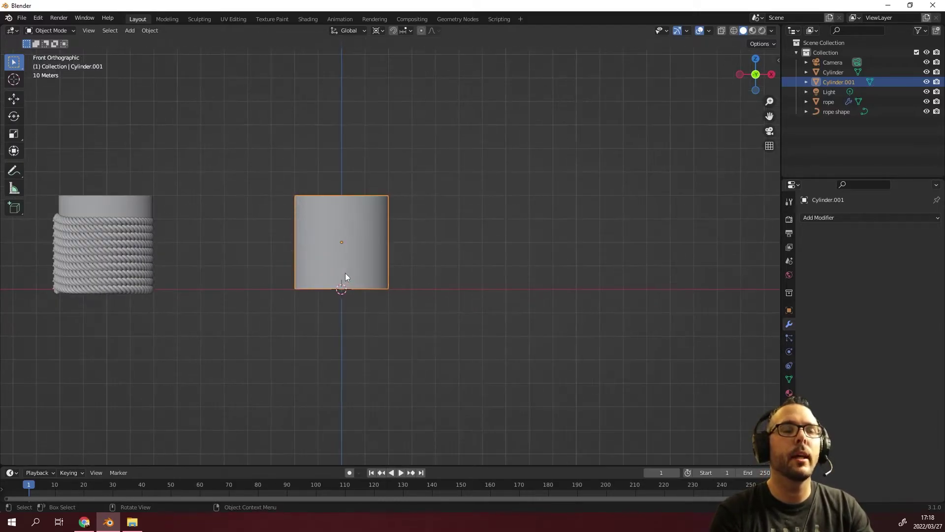
{"action": "scroll", "coordinate": [347, 277], "scroll_direction": "up", "scroll_amount": 1}
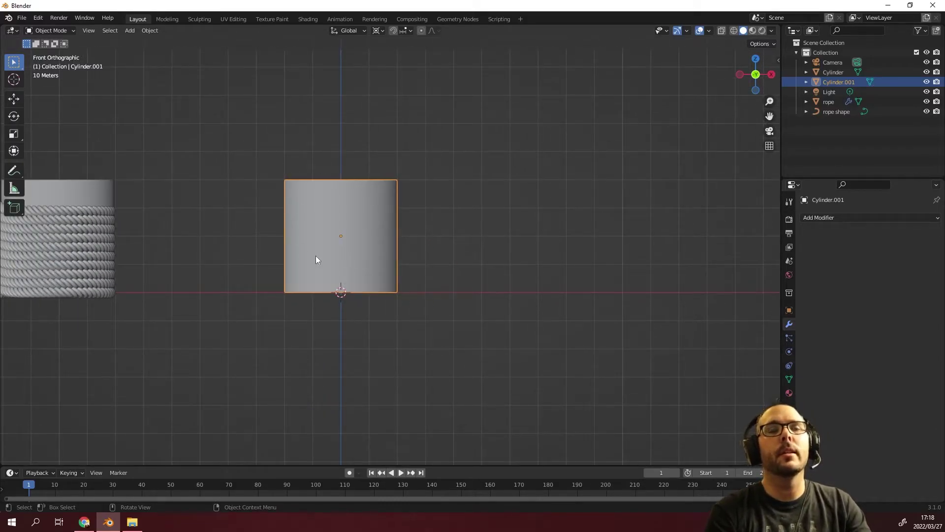
{"action": "scroll", "coordinate": [316, 260], "scroll_direction": "up", "scroll_amount": 3}
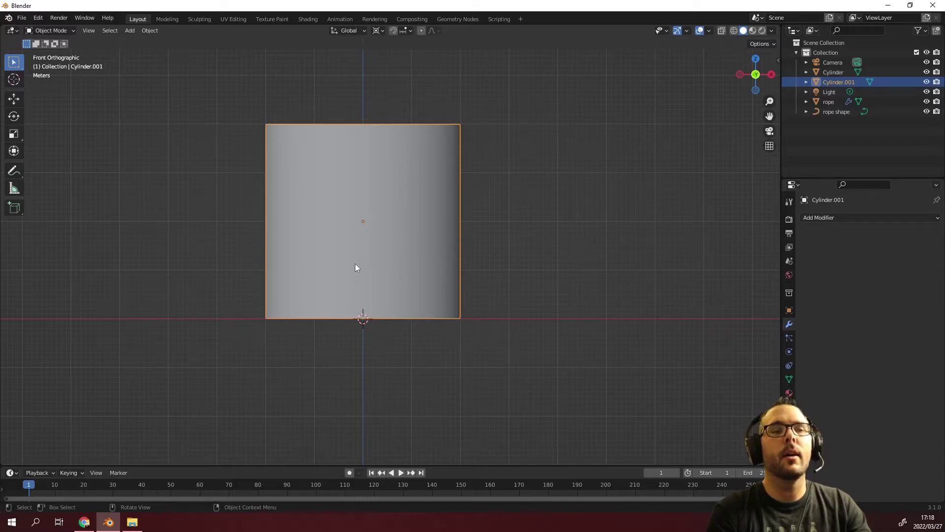
{"action": "key", "text": "Tab"}
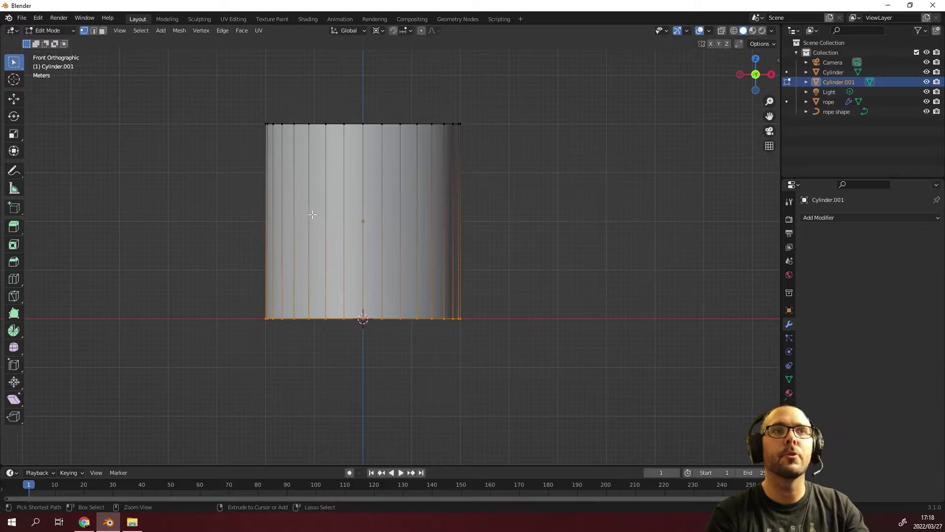
{"action": "key", "text": "ctrl+r"}
{"action": "scroll", "coordinate": [311, 213], "scroll_direction": "up", "scroll_amount": 5}
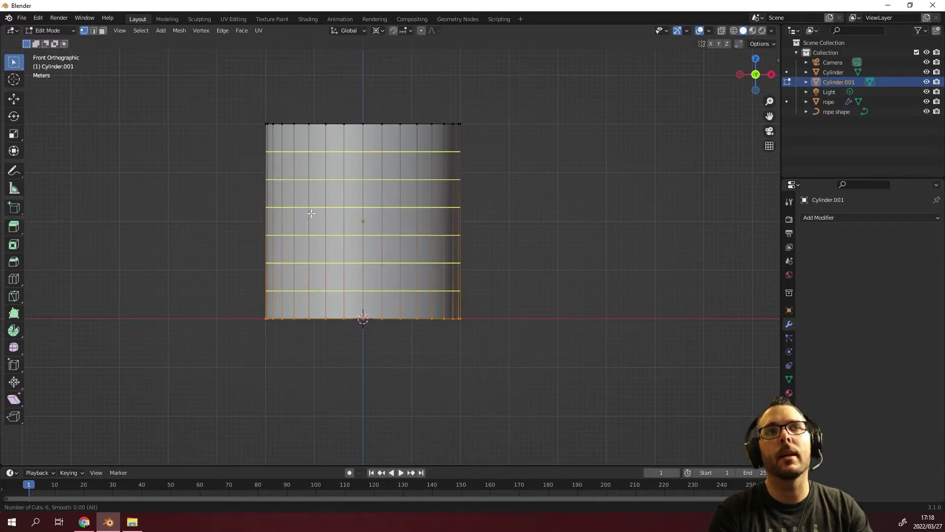
{"action": "scroll", "coordinate": [312, 213], "scroll_direction": "up", "scroll_amount": 2}
{"action": "scroll", "coordinate": [311, 214], "scroll_direction": "down", "scroll_amount": 1}
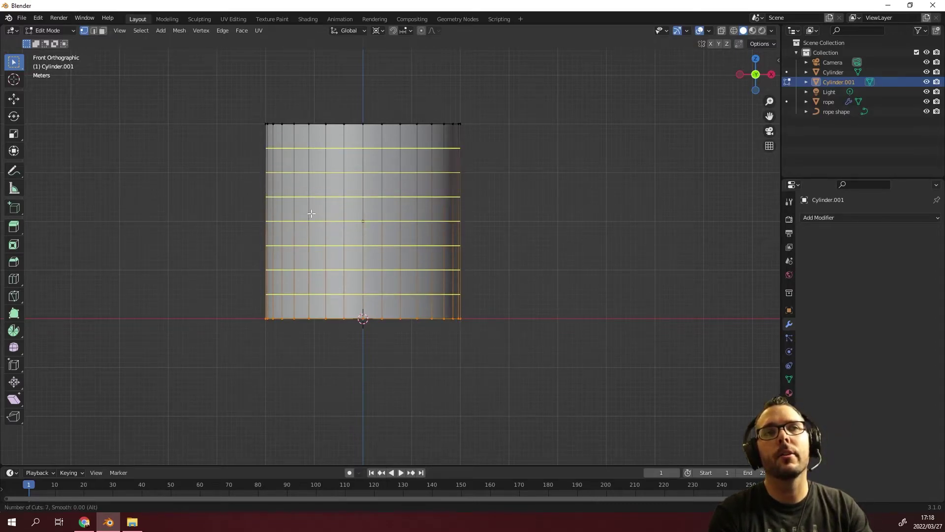
{"action": "scroll", "coordinate": [312, 213], "scroll_direction": "up", "scroll_amount": 1}
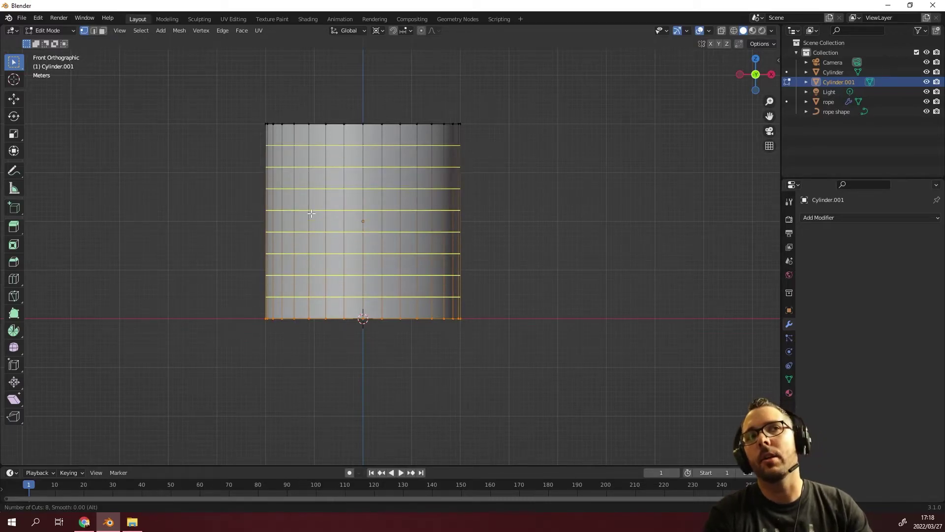
{"action": "left_click", "coordinate": [311, 214]}
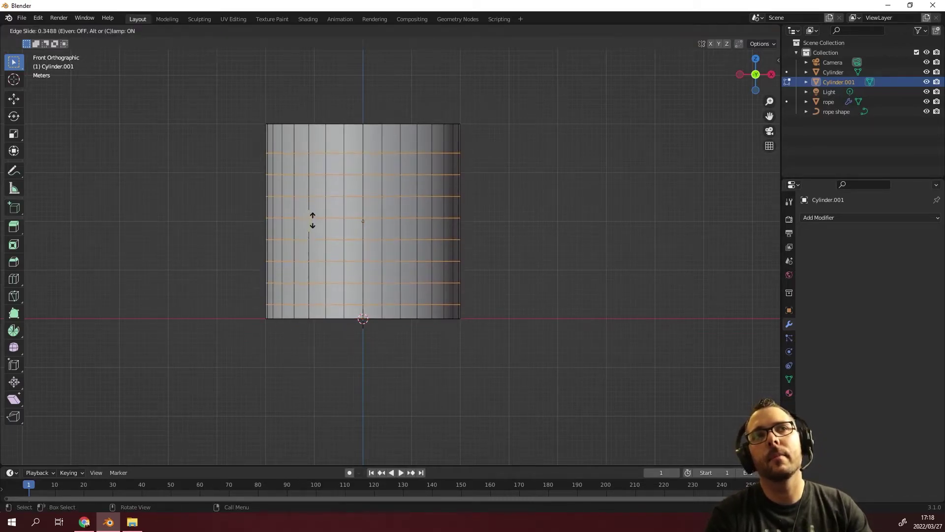
{"action": "right_click", "coordinate": [315, 220]}
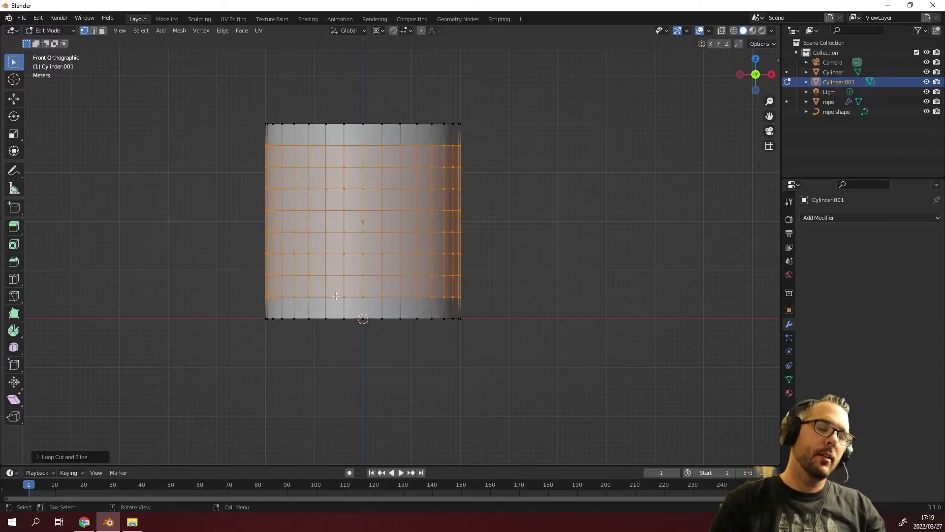
{"action": "key", "text": "2"}
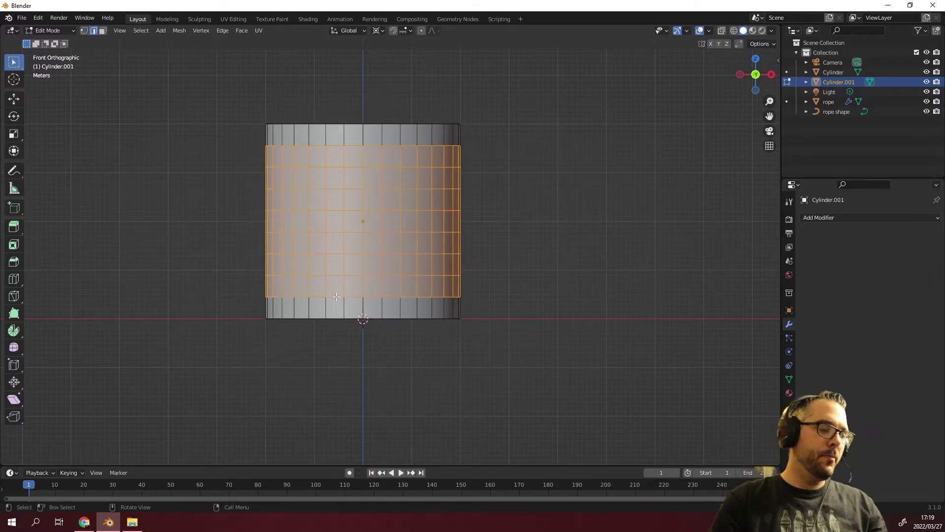
- Duplicate the lowest interior edge loop of the cylinder in place and scale the copy up to about 1.06
{"action": "left_click", "coordinate": [336, 297], "text": "alt"}
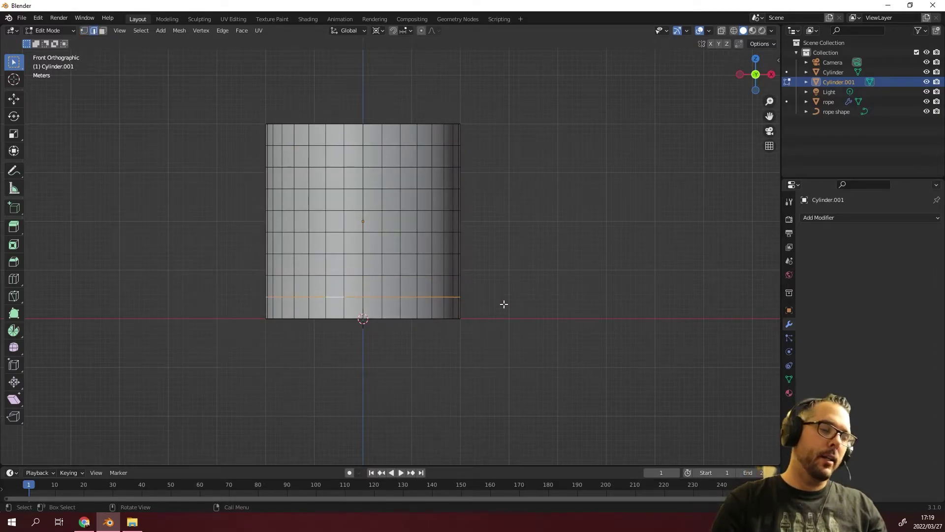
{"action": "key", "text": "g"}
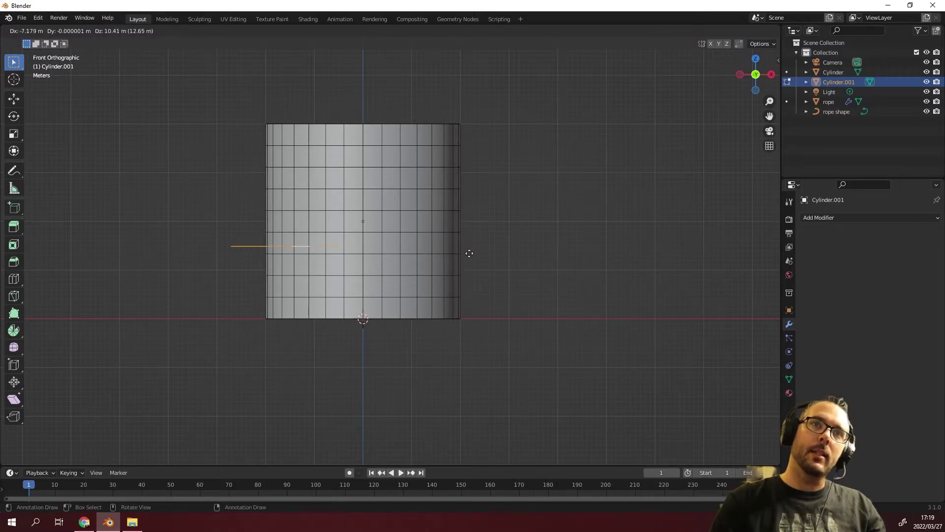
{"action": "right_click", "coordinate": [469, 253]}
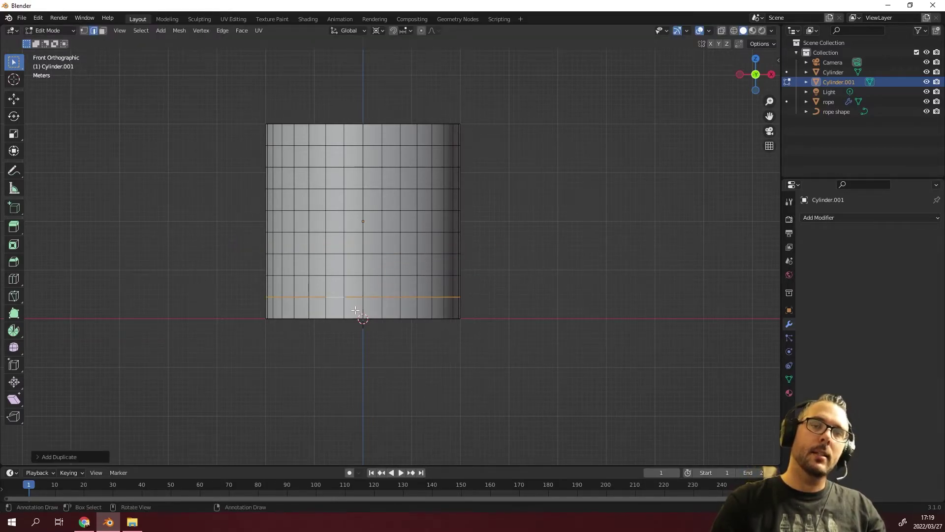
{"action": "scroll", "coordinate": [356, 310], "scroll_direction": "up", "scroll_amount": 3}
{"action": "key", "text": "s"}
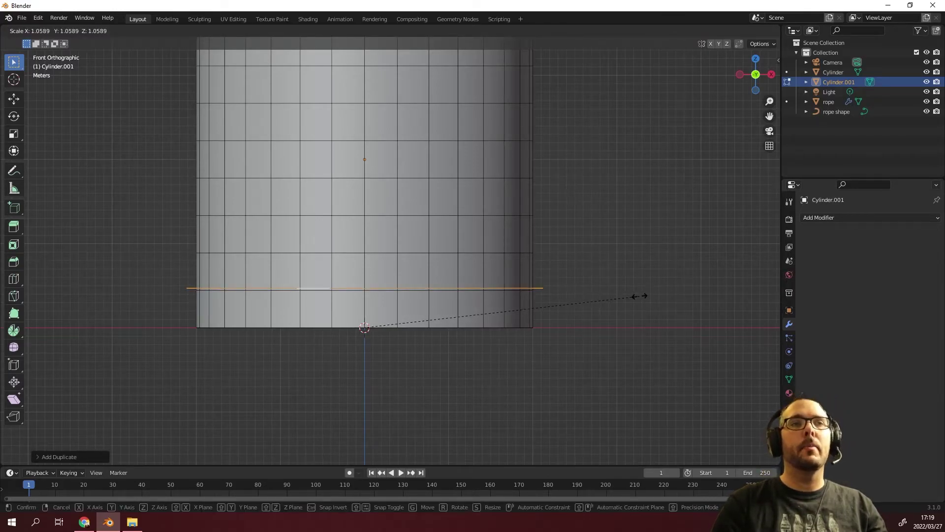
{"action": "left_click", "coordinate": [640, 296]}
{"action": "scroll", "coordinate": [443, 307], "scroll_direction": "down", "scroll_amount": 3}
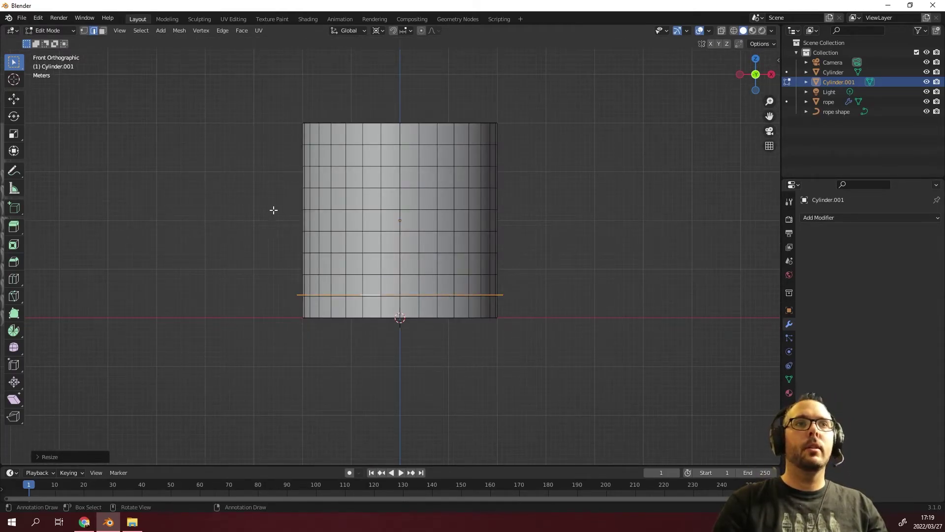
- Try selecting the geometry linked to the enlarged edge loop and open the linked selection's delimit options
{"action": "key", "text": "Tab"}
{"action": "key", "text": "Tab"}
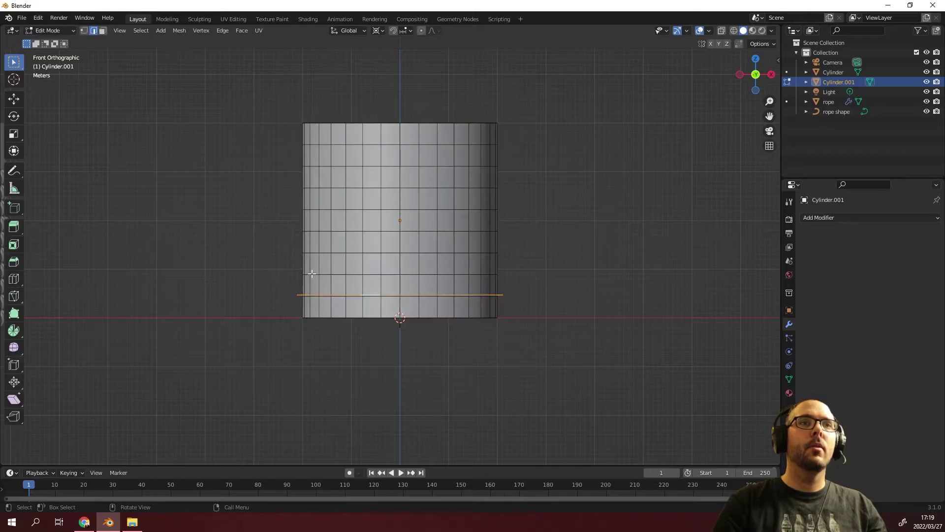
{"action": "scroll", "coordinate": [315, 301], "scroll_direction": "up", "scroll_amount": 3}
{"action": "right_click", "coordinate": [338, 298]}
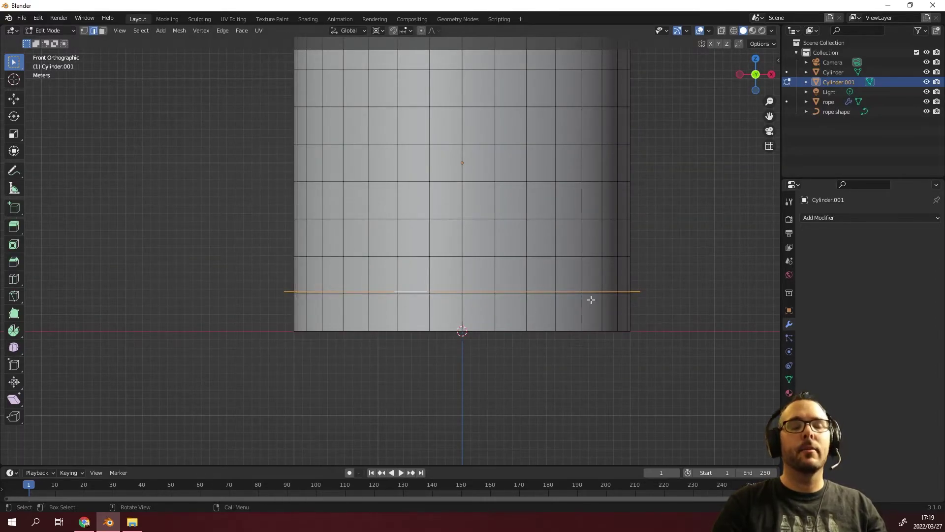
{"action": "key", "text": "ctrl+l"}
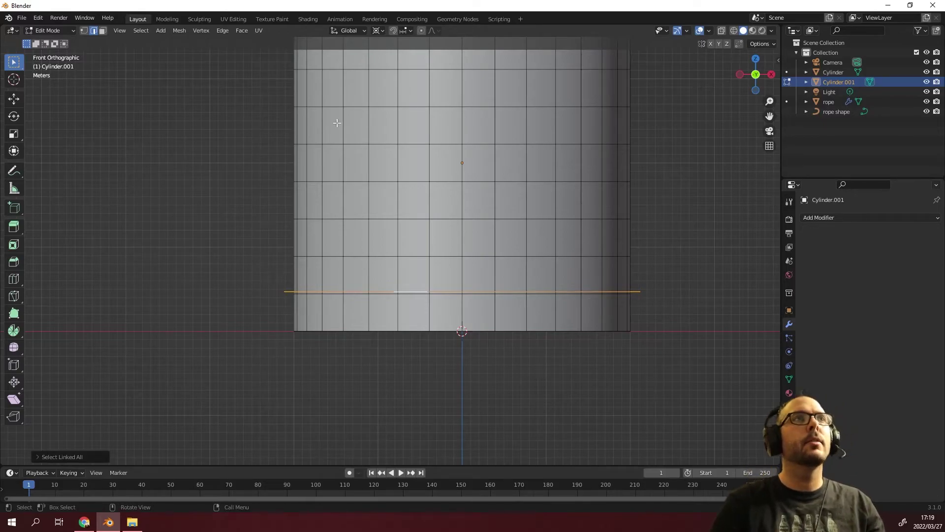
{"action": "scroll", "coordinate": [668, 288], "scroll_direction": "up", "scroll_amount": 2}
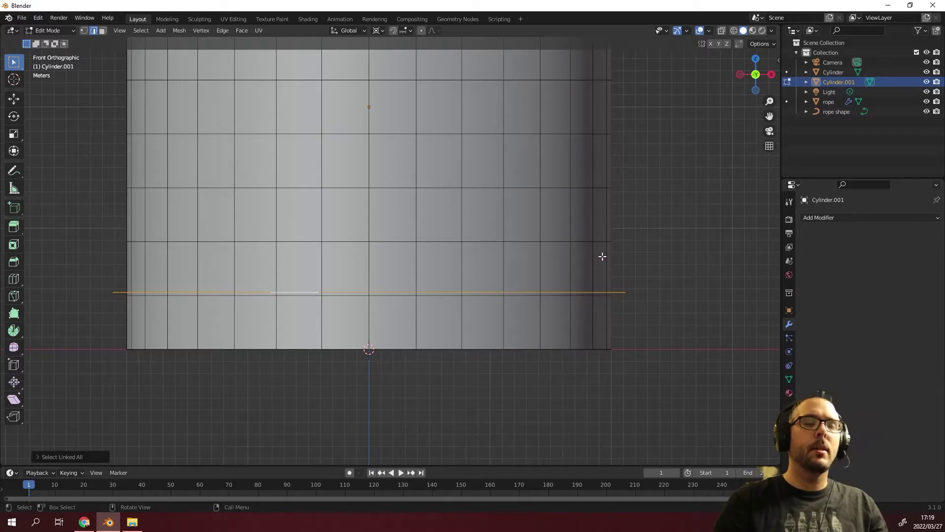
{"action": "key", "text": "l"}
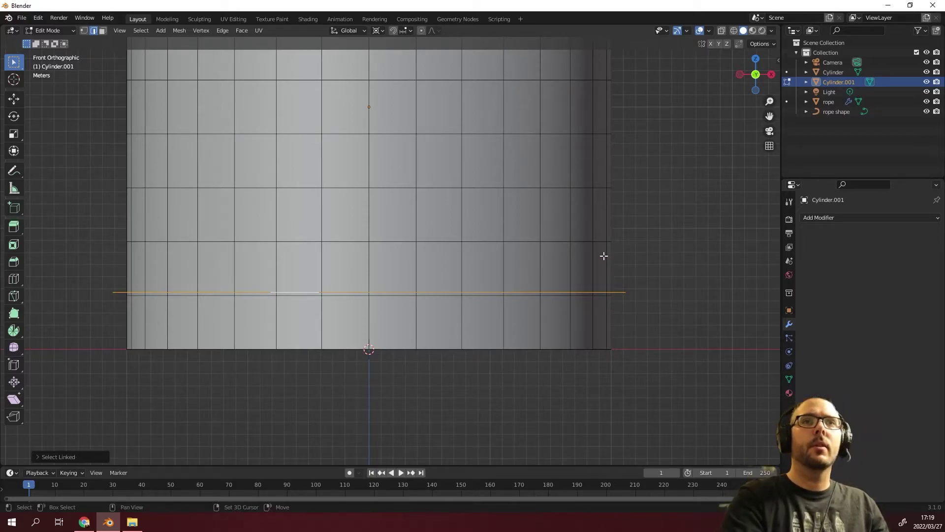
{"action": "key", "text": "ctrl+l"}
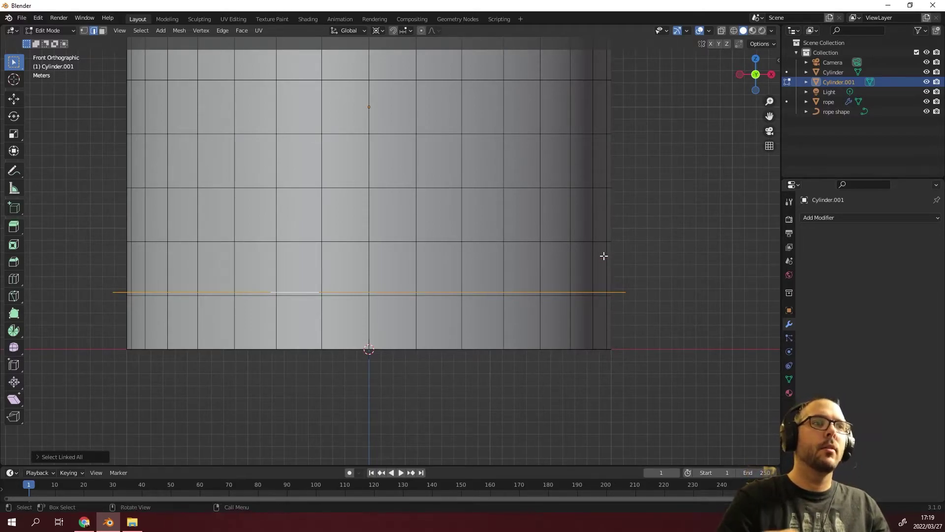
{"action": "left_click", "coordinate": [59, 456]}
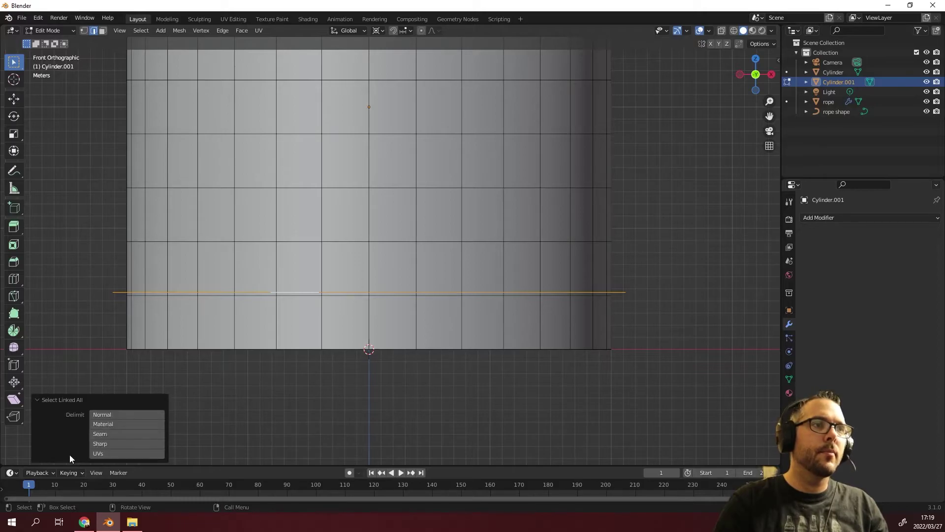
{"action": "left_click", "coordinate": [309, 387]}
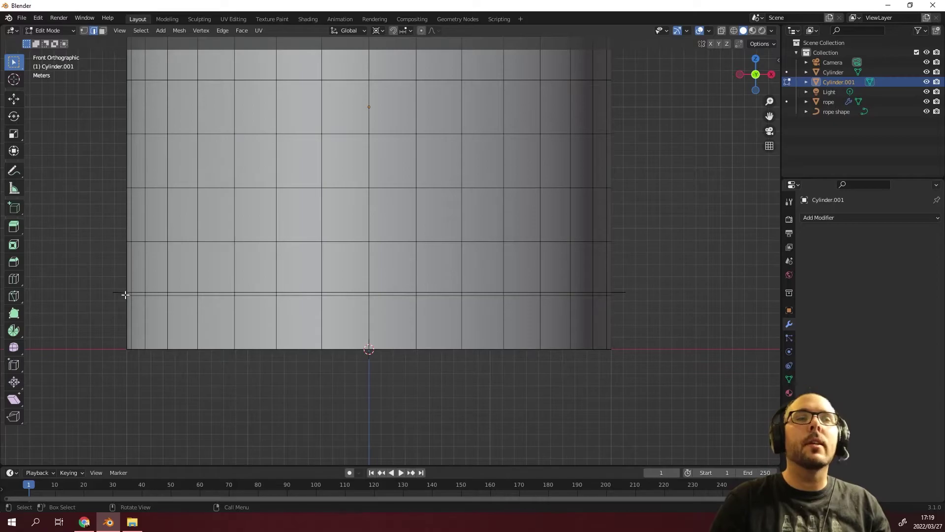
- Select the enlarged edge loop around the cylinder's base and separate the mesh by loose parts
{"action": "scroll", "coordinate": [165, 293], "scroll_direction": "up", "scroll_amount": 3}
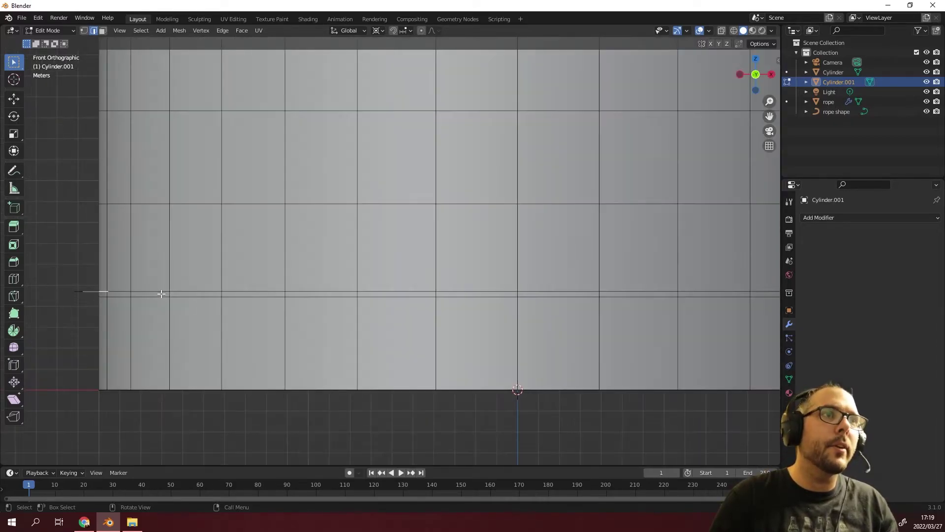
{"action": "left_click", "coordinate": [153, 292], "text": "alt"}
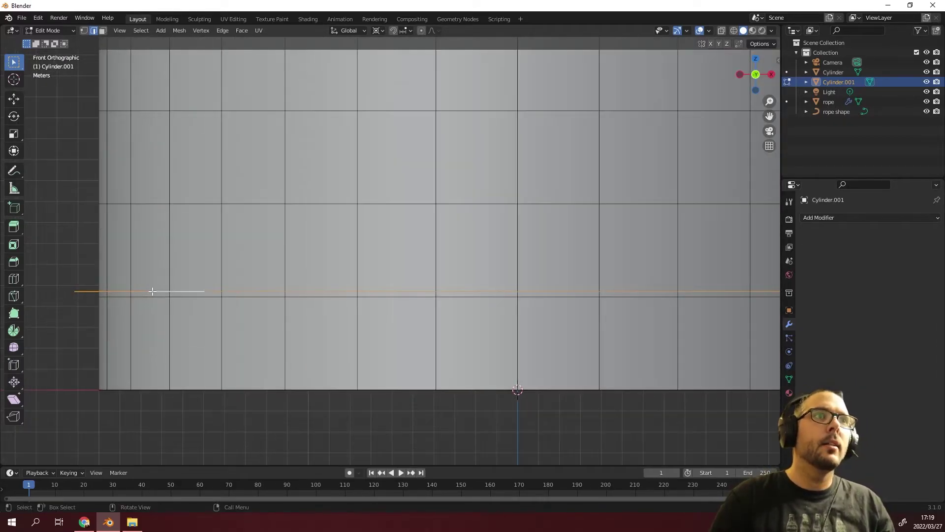
{"action": "right_click", "coordinate": [155, 293]}
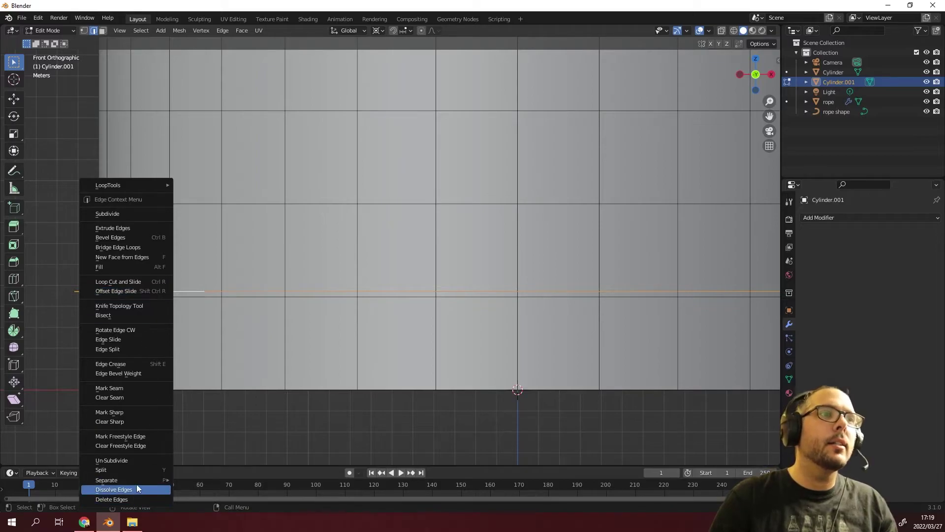
{"action": "mouse_move", "coordinate": [144, 478]}
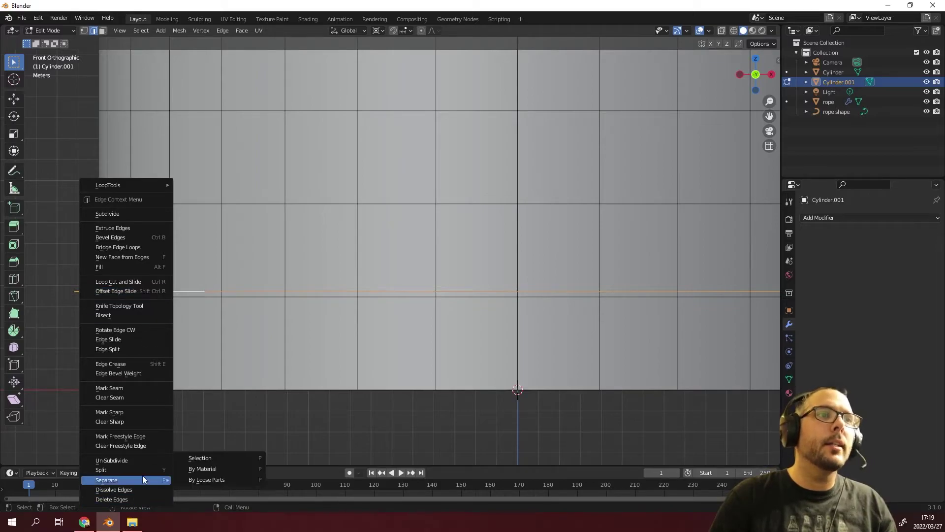
{"action": "left_click", "coordinate": [234, 479]}
{"action": "scroll", "coordinate": [207, 357], "scroll_direction": "down", "scroll_amount": 4}
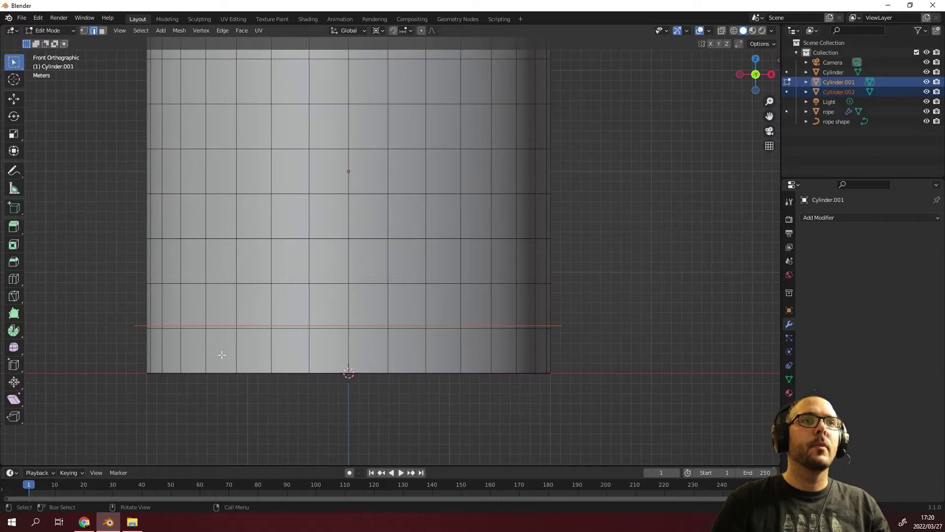
- Return to Object Mode and rename the separated edge loop object to "rope shape2"
{"action": "left_click", "coordinate": [839, 91]}
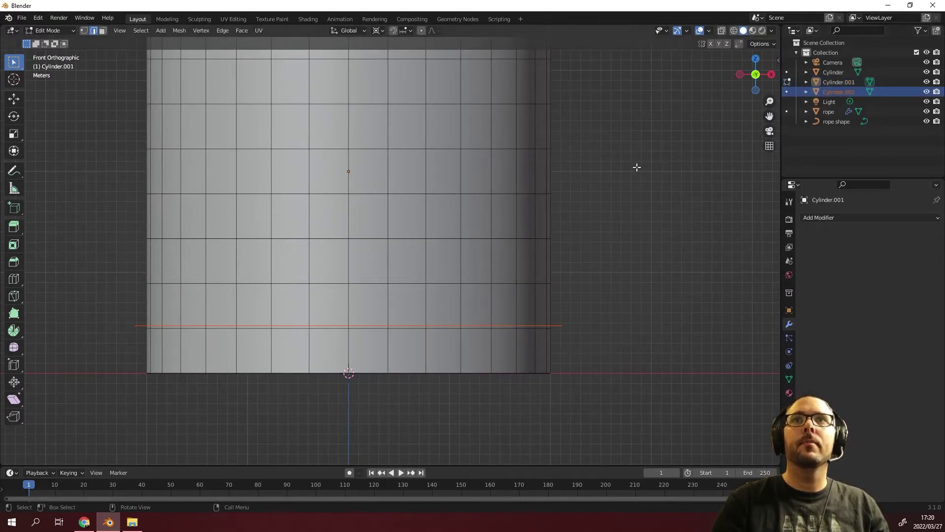
{"action": "key", "text": "Tab"}
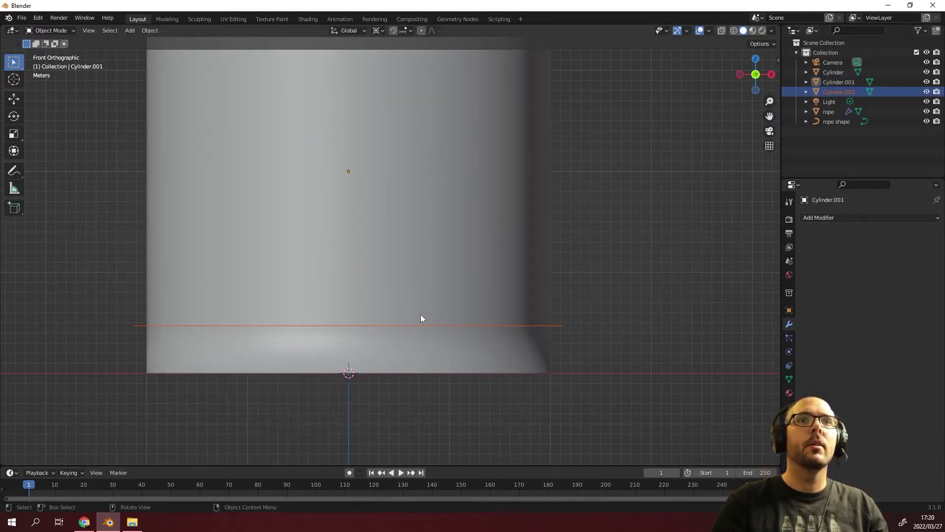
{"action": "left_click", "coordinate": [838, 91]}
{"action": "double_click", "coordinate": [838, 91]}
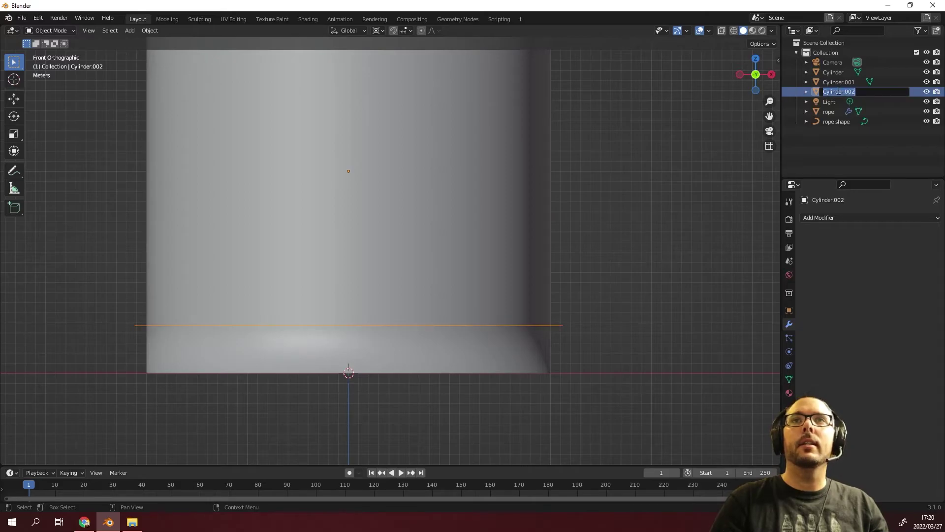
{"action": "type", "text": "rope s"}
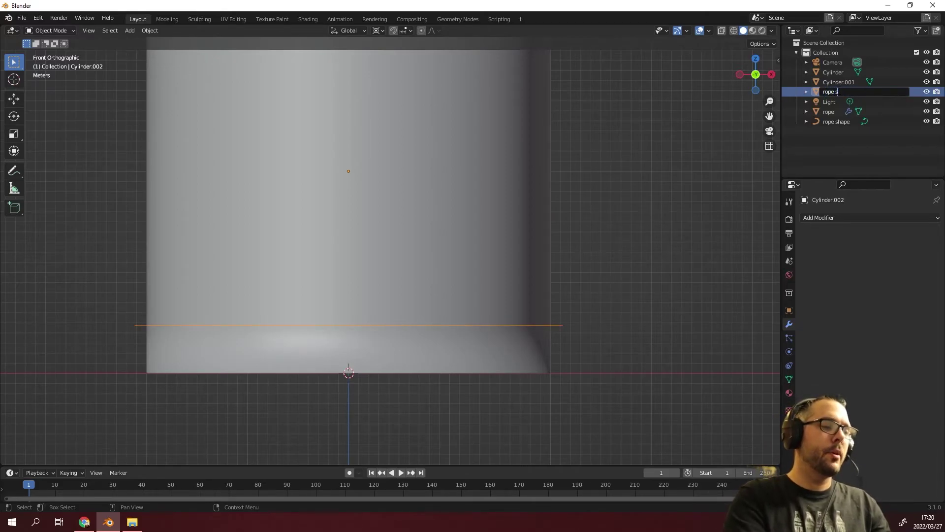
{"action": "type", "text": "hape2"}
{"action": "key", "text": "Return"}
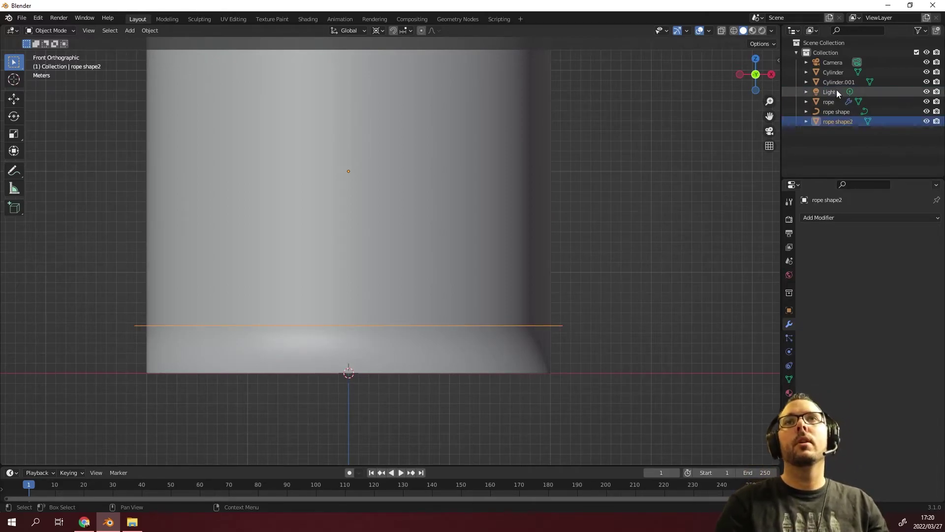
- Rename the Cylinder.001 object to "tree2"
{"action": "double_click", "coordinate": [840, 81]}
{"action": "type", "text": "tr"}
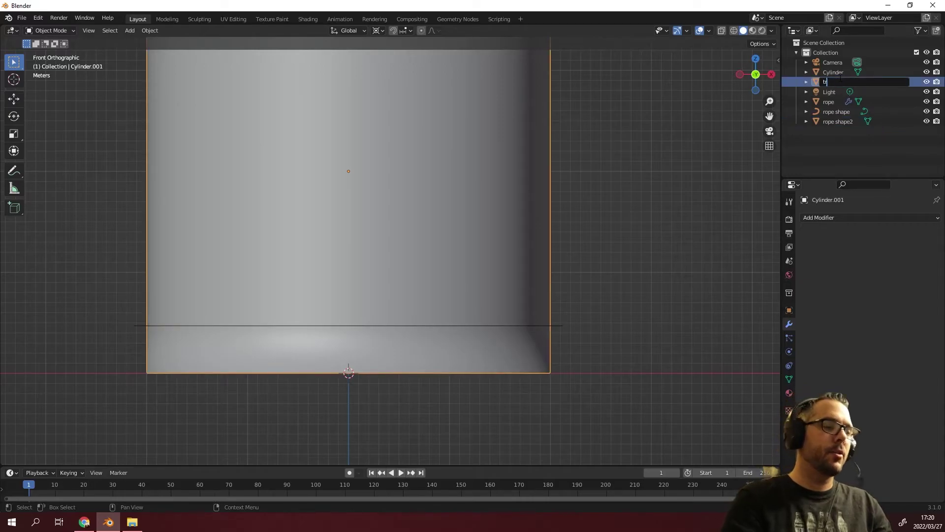
{"action": "type", "text": "ee2"}
{"action": "key", "text": "Return"}
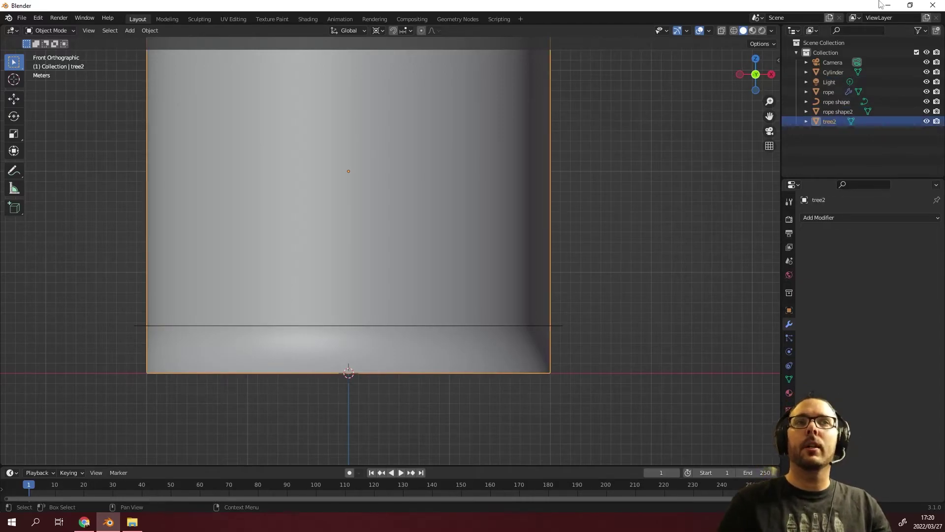
- Select both the tree2 cylinder and the rope shape2 loop and hide them in the viewport
{"action": "scroll", "coordinate": [259, 308], "scroll_direction": "down", "scroll_amount": 1}
{"action": "scroll", "coordinate": [258, 308], "scroll_direction": "down", "scroll_amount": 1}
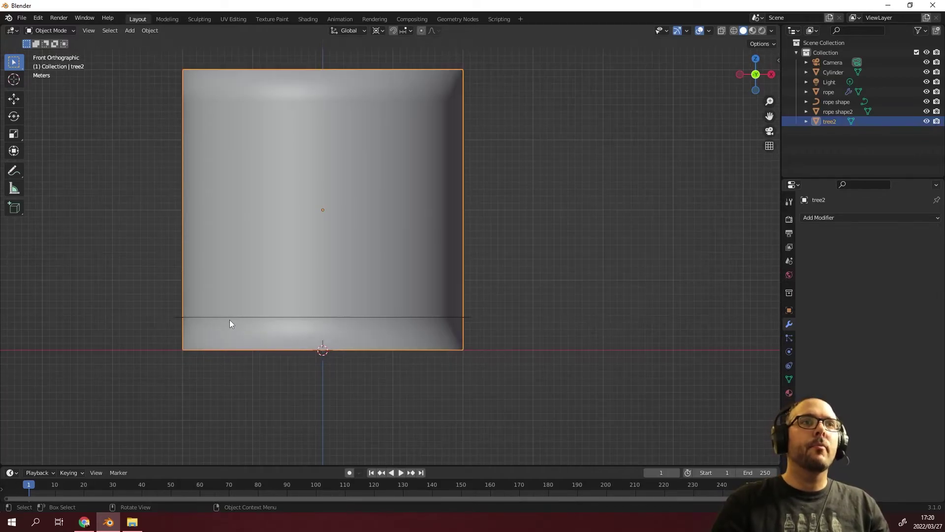
{"action": "left_click", "coordinate": [232, 317]}
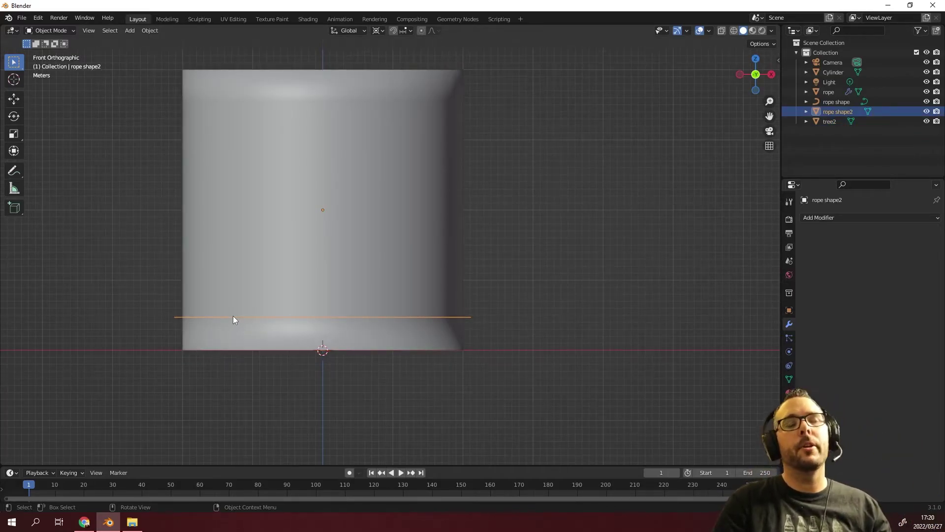
{"action": "left_click", "coordinate": [534, 244]}
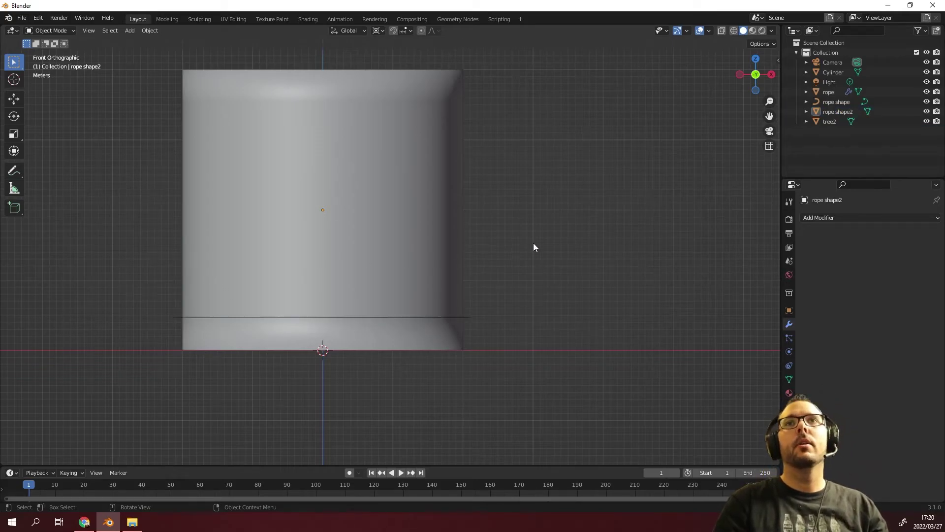
{"action": "scroll", "coordinate": [546, 244], "scroll_direction": "down", "scroll_amount": 3}
{"action": "scroll", "coordinate": [498, 262], "scroll_direction": "up", "scroll_amount": 2}
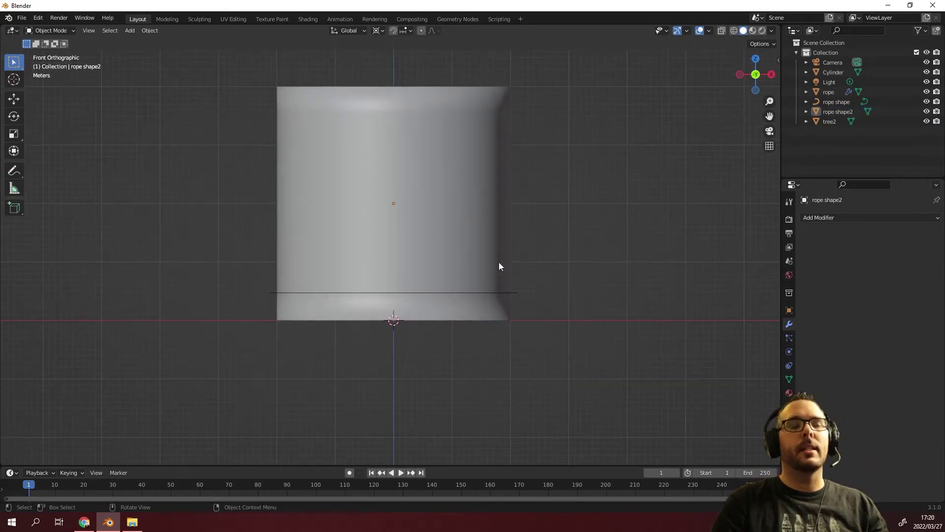
{"action": "left_click_drag", "start_coordinate": [235, 205], "coordinate": [509, 382]}
{"action": "key", "text": "h"}
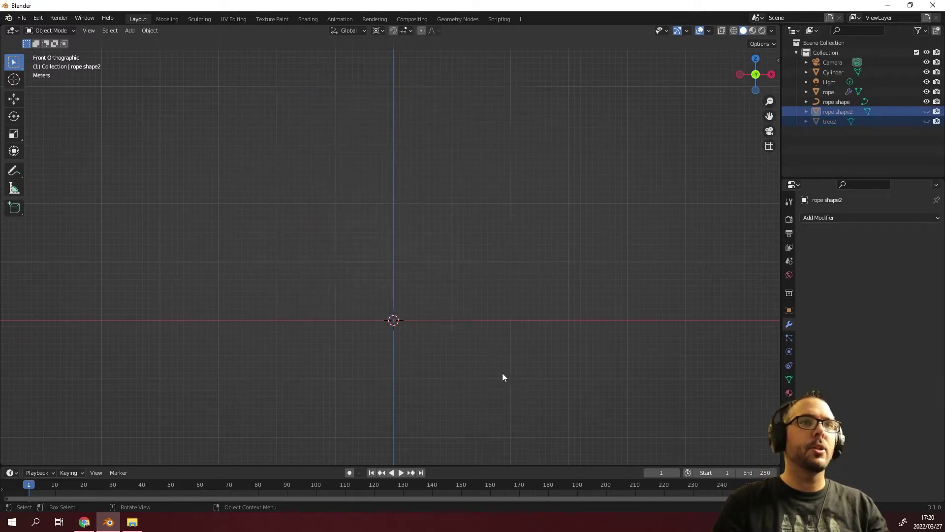
- Switch to top view and add a mesh circle at the world origin
{"action": "key", "text": "KP_7"}
{"action": "key", "text": "shift+a"}
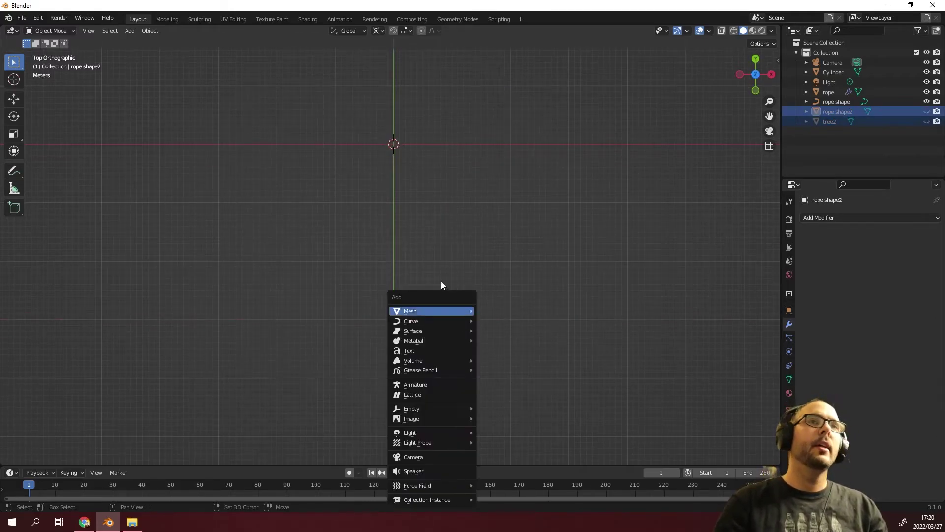
{"action": "mouse_move", "coordinate": [436, 308]}
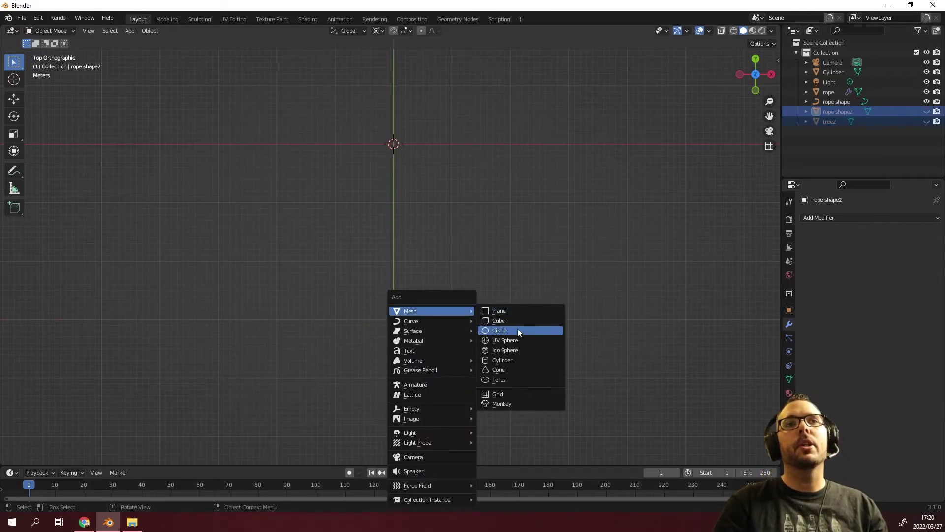
{"action": "left_click", "coordinate": [518, 329]}
- Move the new circle 1 m along the X axis so its edge touches the origin
{"action": "middle_click_drag", "start_coordinate": [418, 136], "coordinate": [394, 199], "text": "shift"}
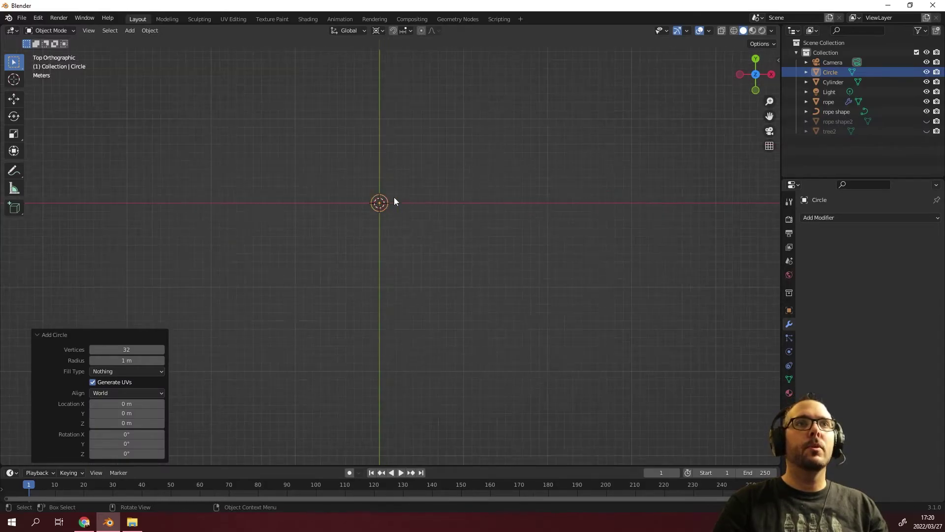
{"action": "scroll", "coordinate": [369, 240], "scroll_direction": "up", "scroll_amount": 6}
{"action": "type", "text": "g"}
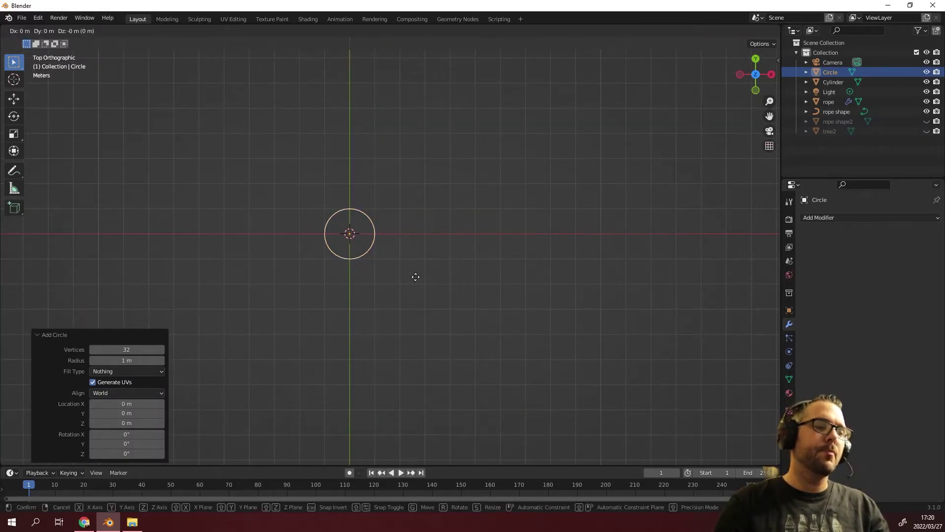
{"action": "type", "text": "x1"}
{"action": "key", "text": "Return"}
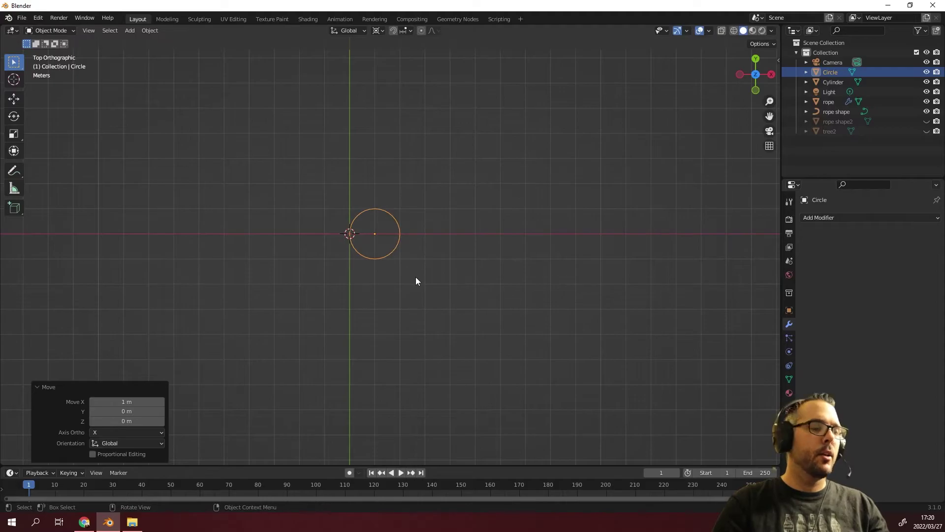
- Rotate the circle 90° about the global X axis so it stands upright
{"action": "type", "text": "r90"}
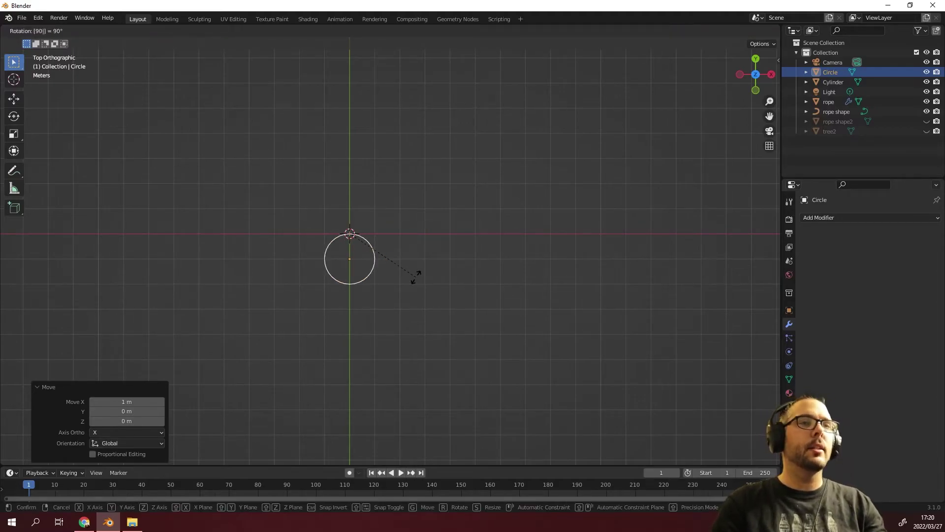
{"action": "type", "text": "y"}
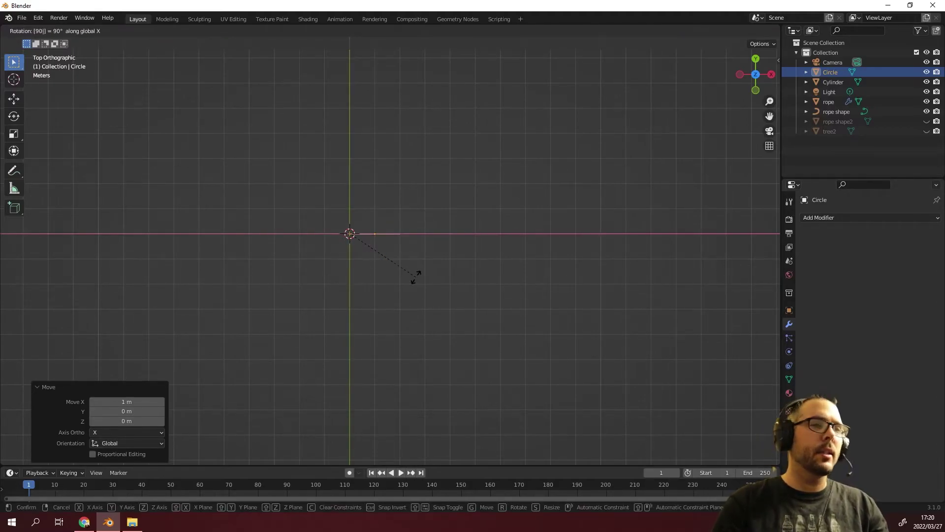
{"action": "key", "text": "Return"}
{"action": "middle_click_drag", "start_coordinate": [369, 267], "coordinate": [371, 233]}
{"action": "key", "text": "KP_7"}
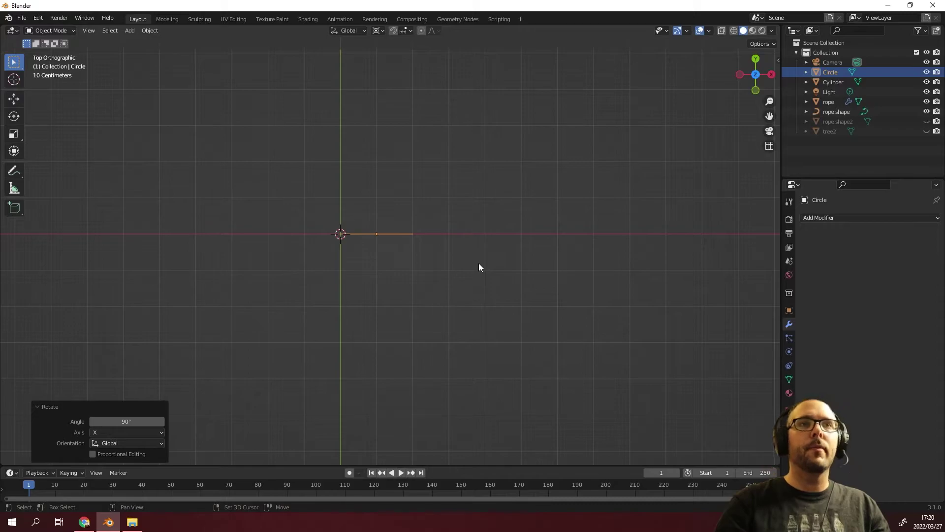
- Duplicate the upright circle and rotate the copy 90° about the vertical axis, with the 3D Cursor as pivot point
{"action": "key", "text": "shift+d"}
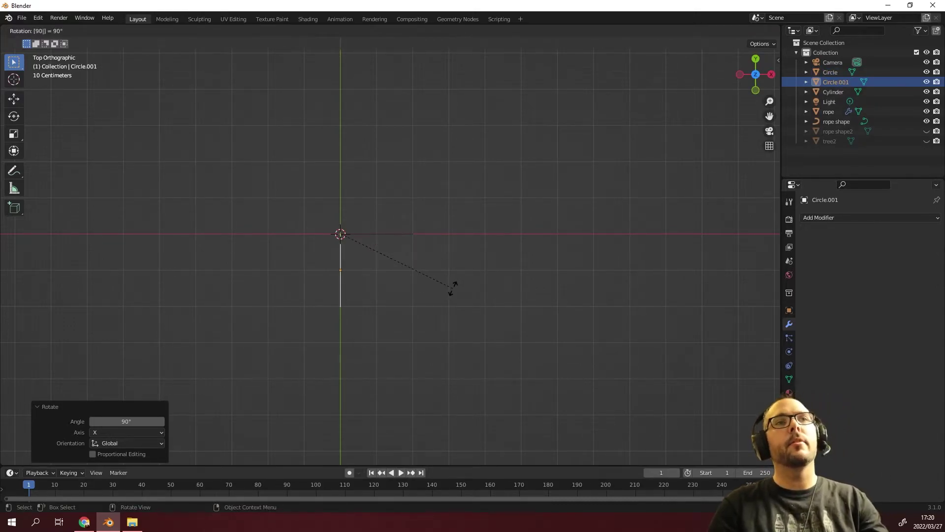
{"action": "key", "text": "Return"}
{"action": "left_click", "coordinate": [376, 31]}
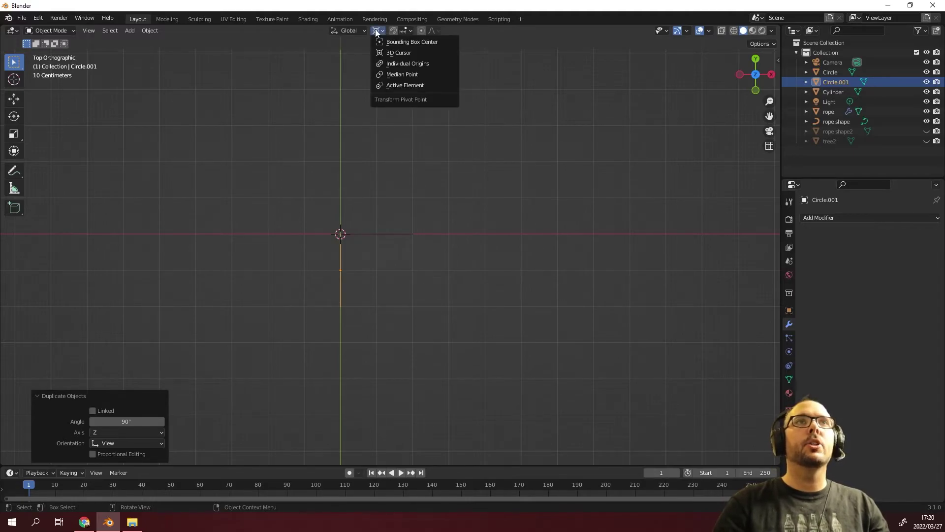
{"action": "left_click", "coordinate": [401, 49]}
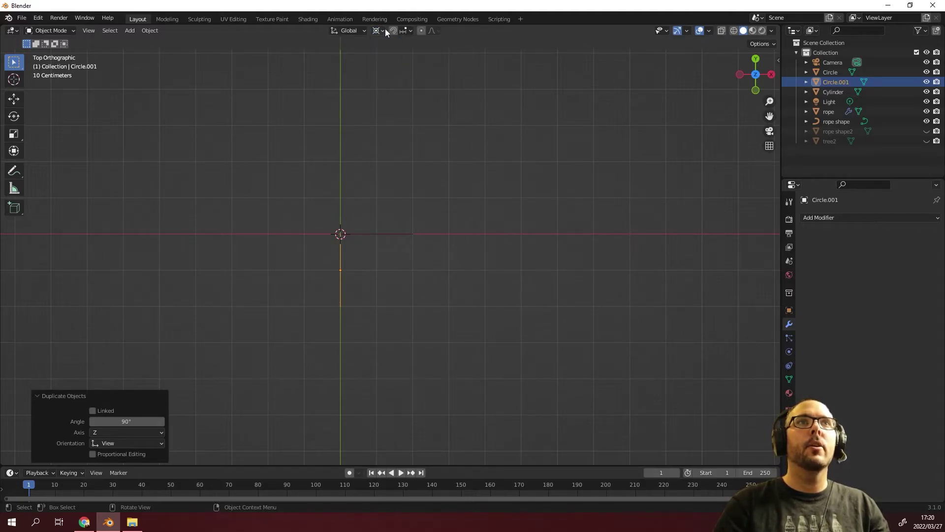
{"action": "left_click", "coordinate": [376, 31]}
{"action": "left_click", "coordinate": [372, 72]}
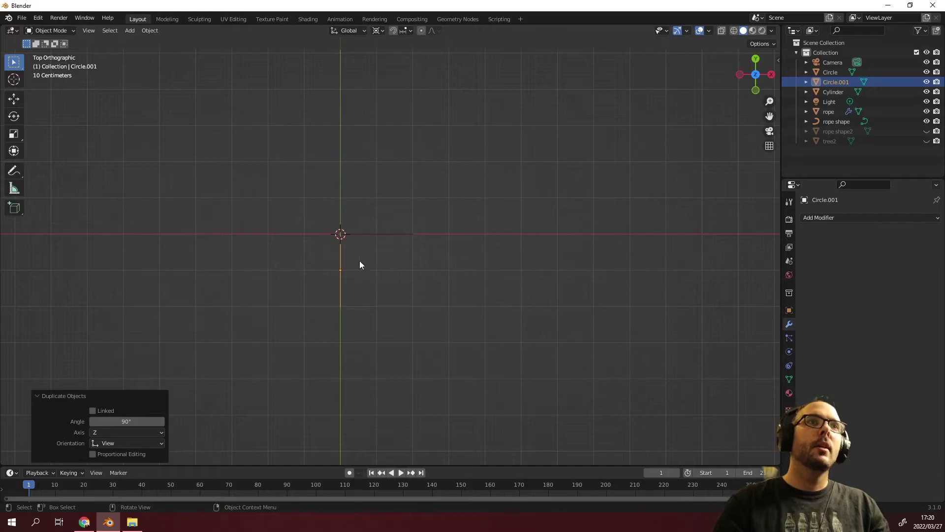
- Duplicate both circles in place and rotate the copies 180° around the 3D cursor to form a cross of four circles
{"action": "left_click_drag", "start_coordinate": [299, 186], "coordinate": [449, 315]}
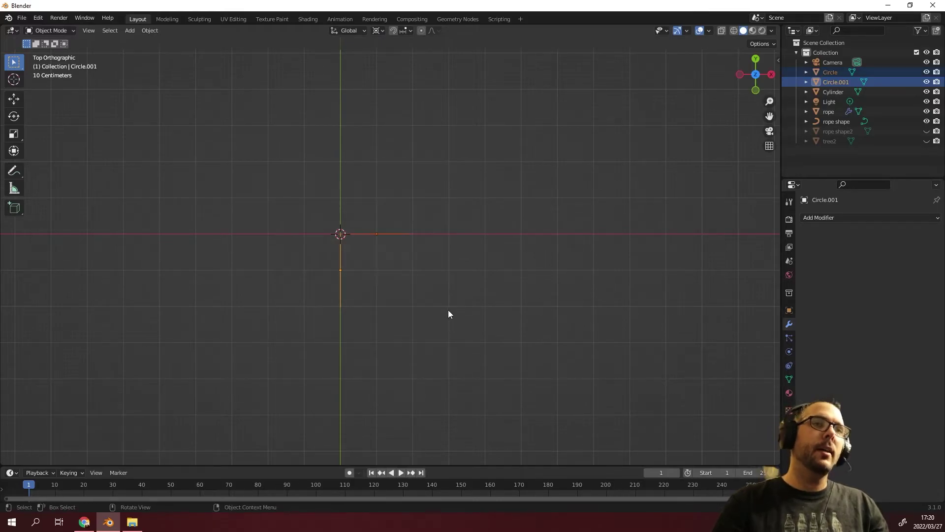
{"action": "key", "text": "shift+d"}
{"action": "right_click", "coordinate": [424, 302]}
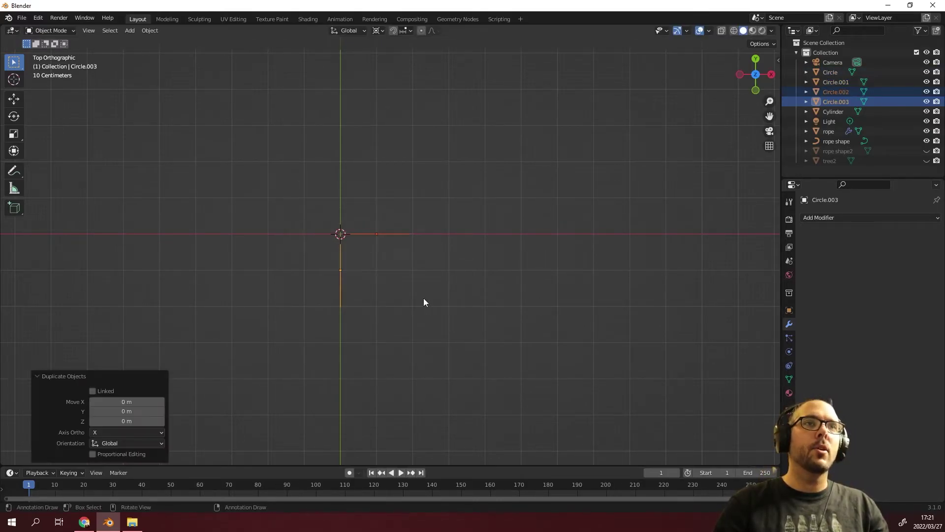
{"action": "type", "text": "r18"}
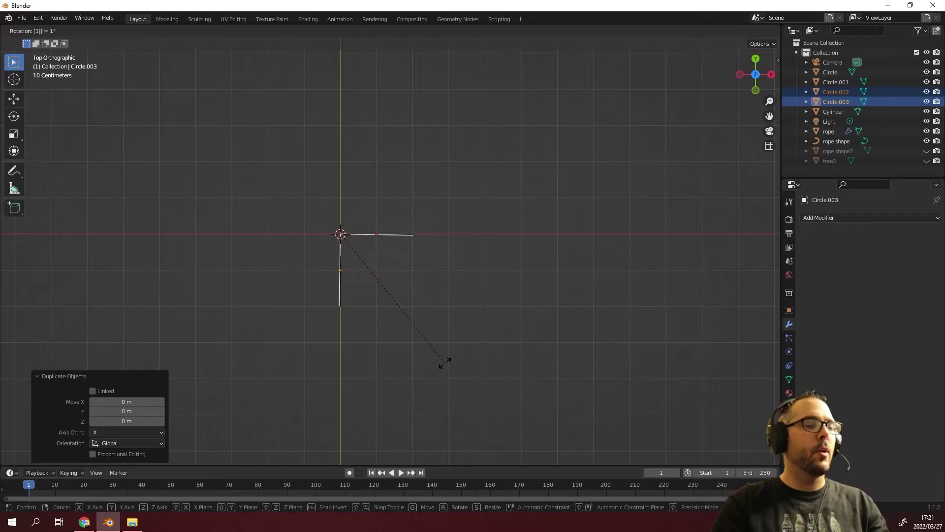
{"action": "type", "text": "0"}
{"action": "key", "text": "Return"}
- Select all four circles and join them into a single object
{"action": "left_click_drag", "start_coordinate": [274, 147], "coordinate": [413, 306]}
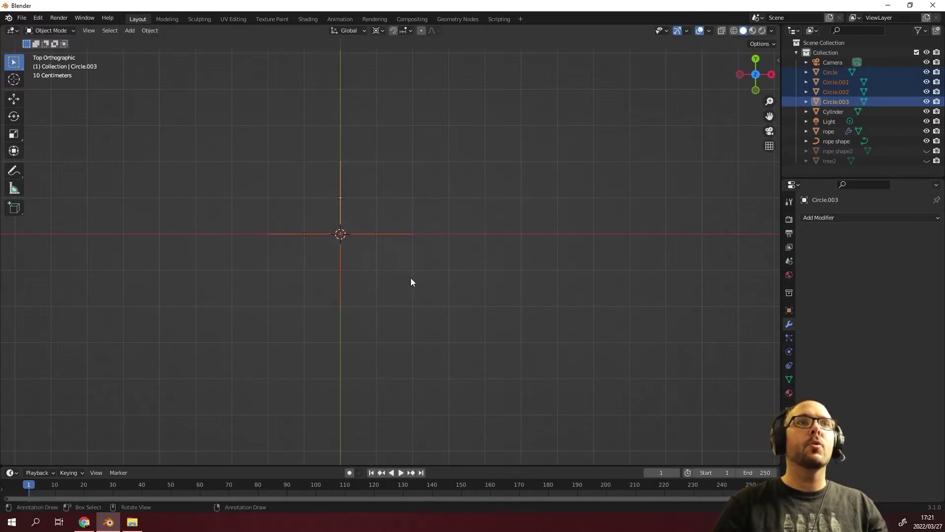
{"action": "right_click", "coordinate": [407, 291]}
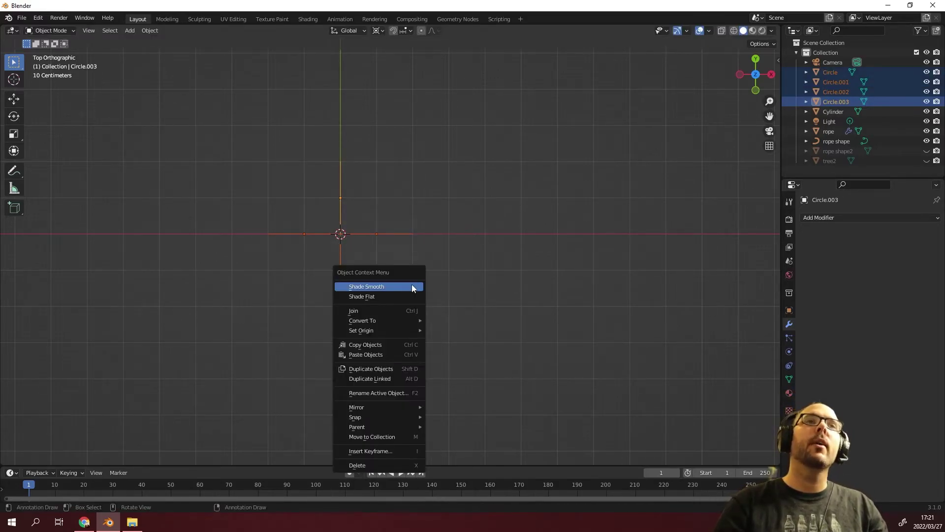
{"action": "left_click", "coordinate": [380, 311]}
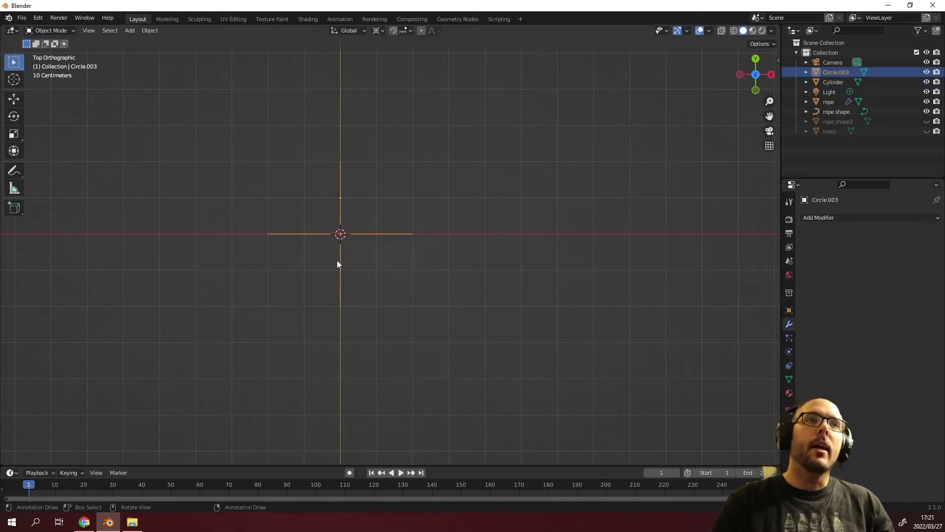
{"action": "middle_click_drag", "start_coordinate": [338, 253], "coordinate": [364, 295]}
{"action": "key", "text": "KP_7"}
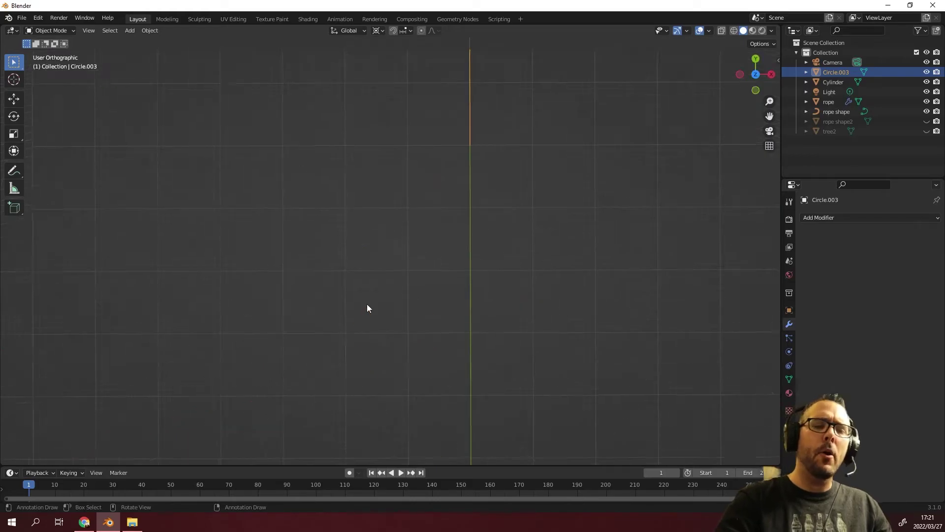
{"action": "key", "text": "KP_Decimal"}
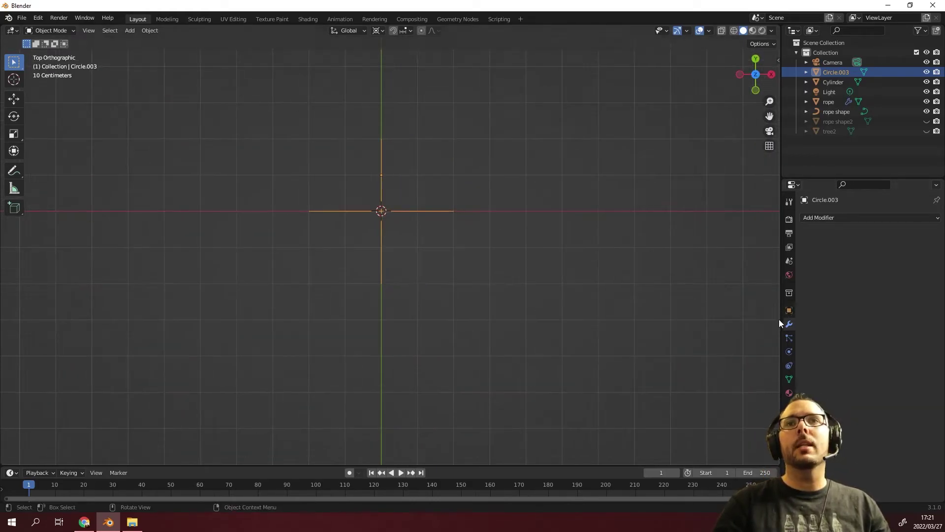
- Add a Screw modifier to the joined circles and apply all of the object's transforms
{"action": "left_click", "coordinate": [850, 217]}
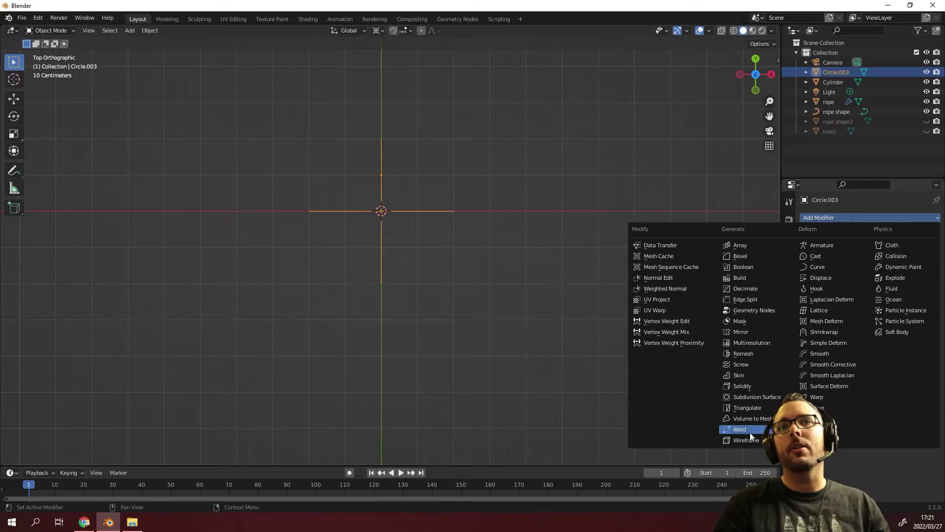
{"action": "left_click", "coordinate": [757, 363]}
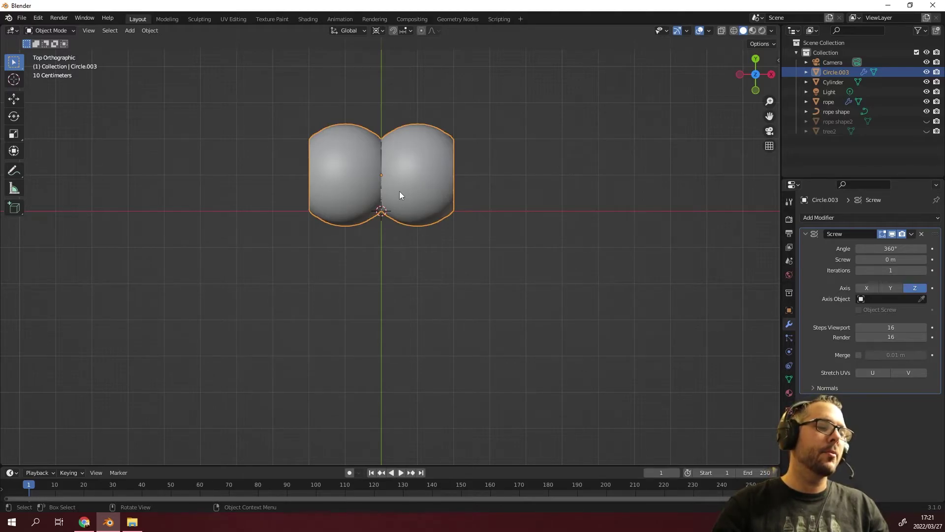
{"action": "key", "text": "ctrl+a"}
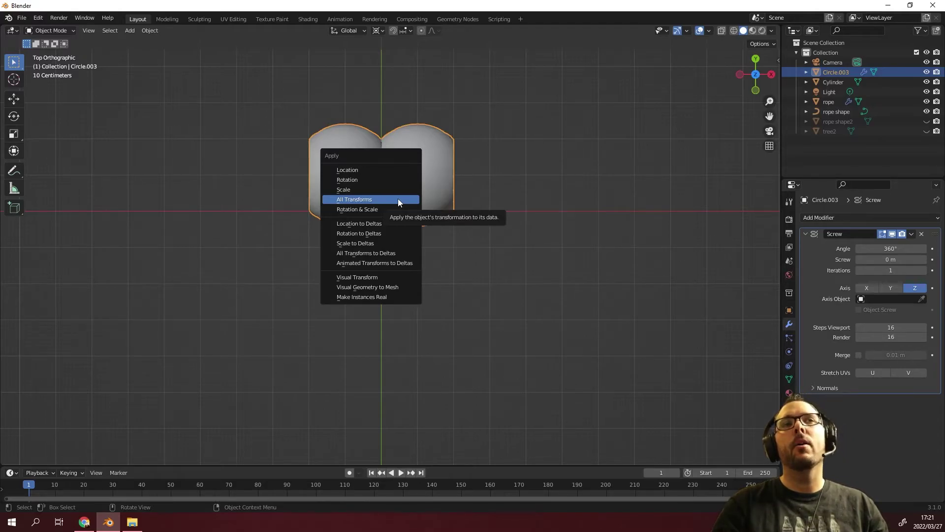
{"action": "left_click", "coordinate": [398, 199]}
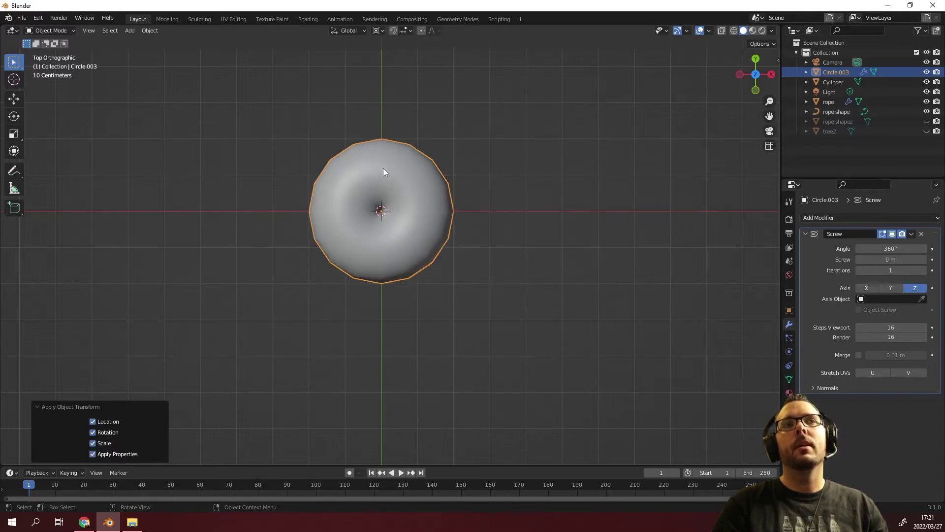
- Set the Screw modifier's screw distance to 6 m to twist the circles into rope strands
{"action": "mouse_move", "coordinate": [407, 174]}
{"action": "middle_mouse_down"}
{"action": "mouse_move", "coordinate": [385, 227]}
{"action": "mouse_move", "coordinate": [404, 180]}
{"action": "middle_mouse_up"}
{"action": "left_click", "coordinate": [893, 260]}
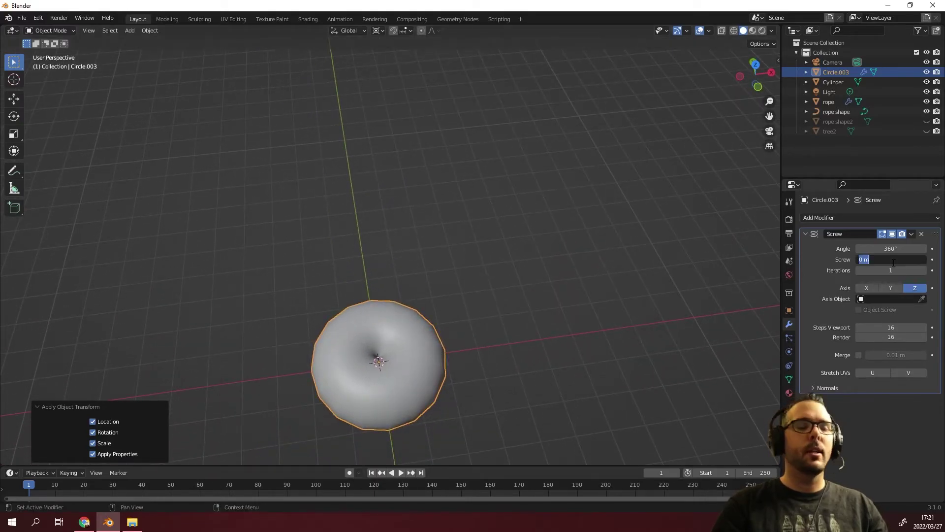
{"action": "key", "text": "Return"}
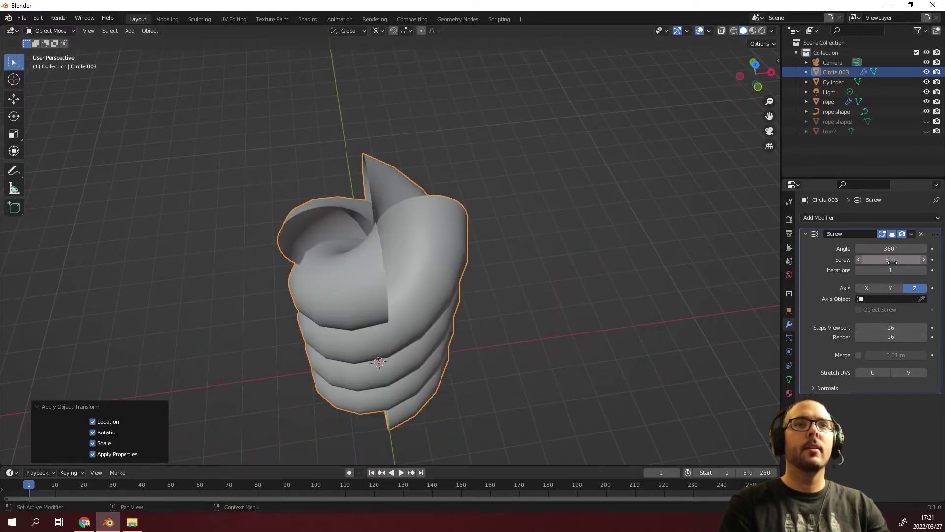
{"action": "middle_click_drag", "start_coordinate": [451, 297], "coordinate": [408, 389]}
{"action": "scroll", "coordinate": [408, 389], "scroll_direction": "up", "scroll_amount": 4}
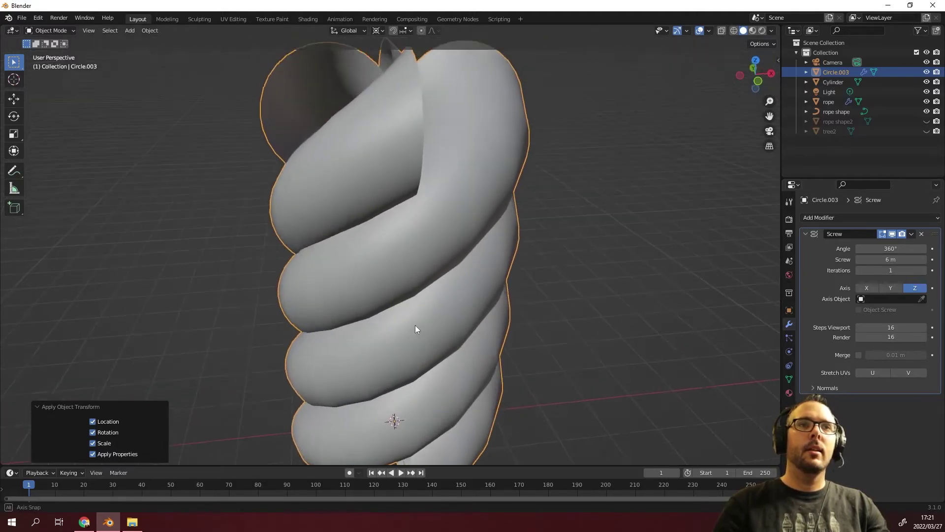
{"action": "middle_click_drag", "start_coordinate": [415, 325], "coordinate": [406, 247]}
{"action": "scroll", "coordinate": [406, 247], "scroll_direction": "down", "scroll_amount": 3}
{"action": "scroll", "coordinate": [432, 300], "scroll_direction": "up", "scroll_amount": 2}
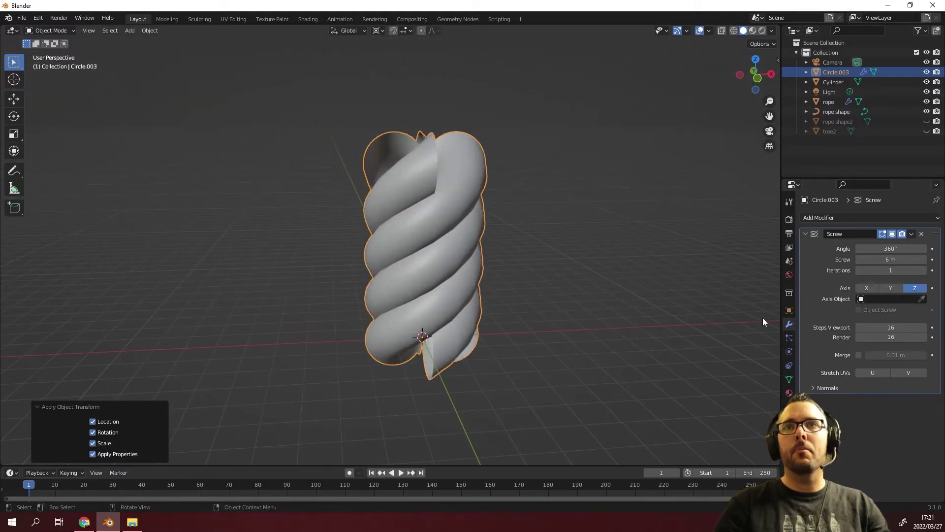
- Set the Screw modifier's iterations to 15 to lengthen the rope
{"action": "middle_click_drag", "start_coordinate": [492, 295], "coordinate": [474, 296]}
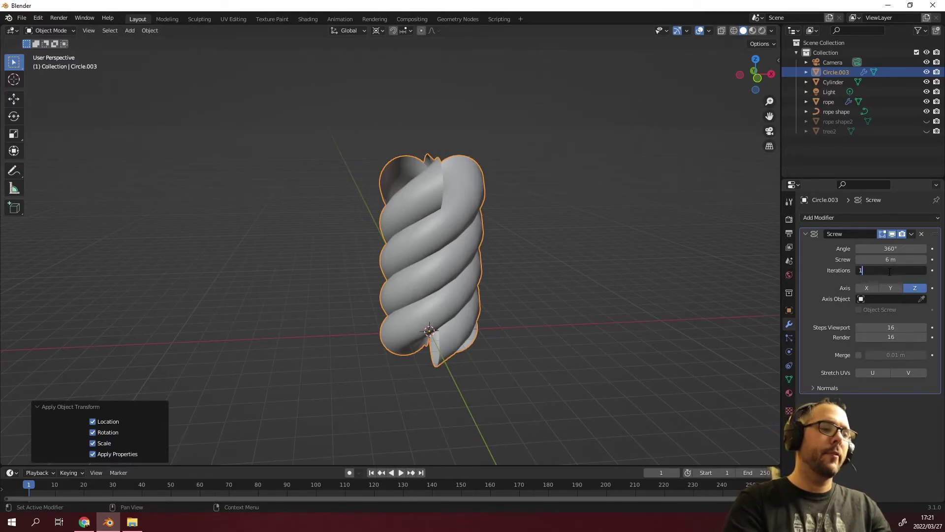
{"action": "type", "text": "5"}
{"action": "key", "text": "Return"}
{"action": "scroll", "coordinate": [361, 360], "scroll_direction": "down", "scroll_amount": 5}
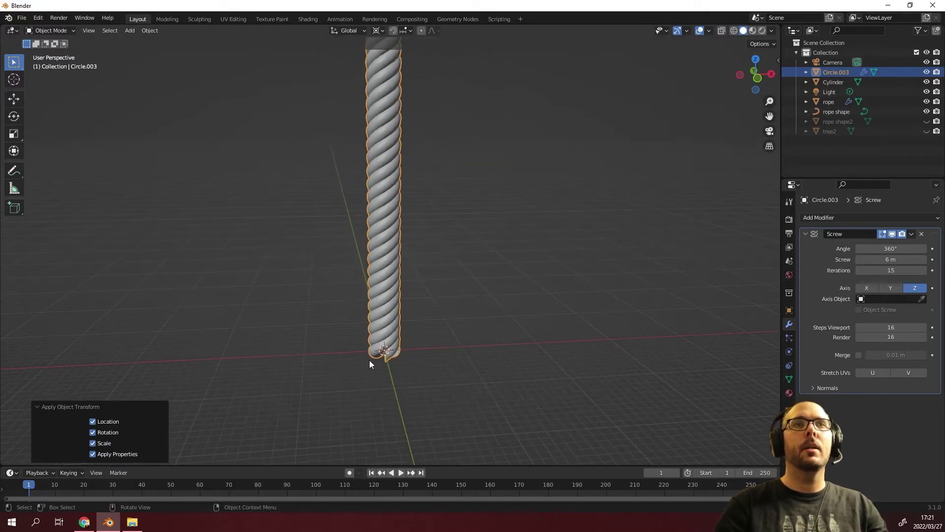
- Add a Curve modifier to the new rope, then unhide the tree2 cylinder and rope shape2 loop and select only the rope
{"action": "left_click", "coordinate": [817, 218]}
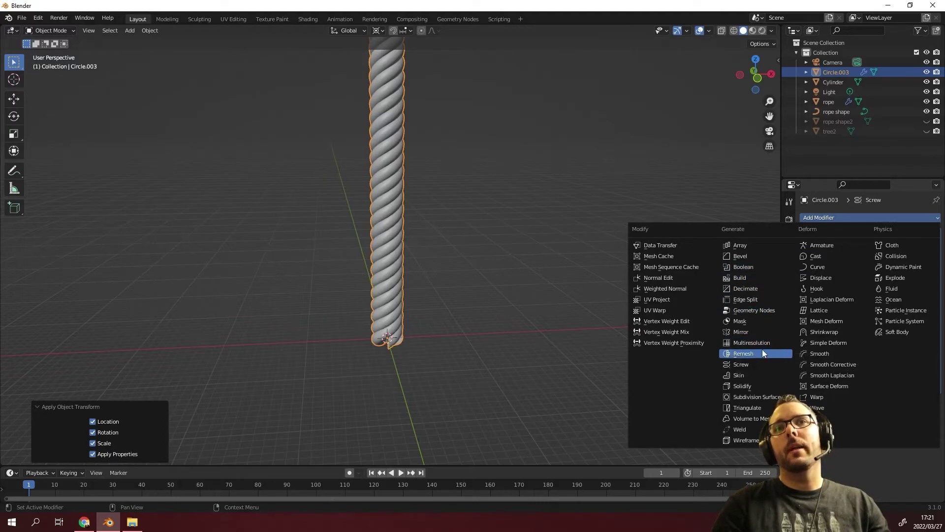
{"action": "left_click", "coordinate": [820, 266]}
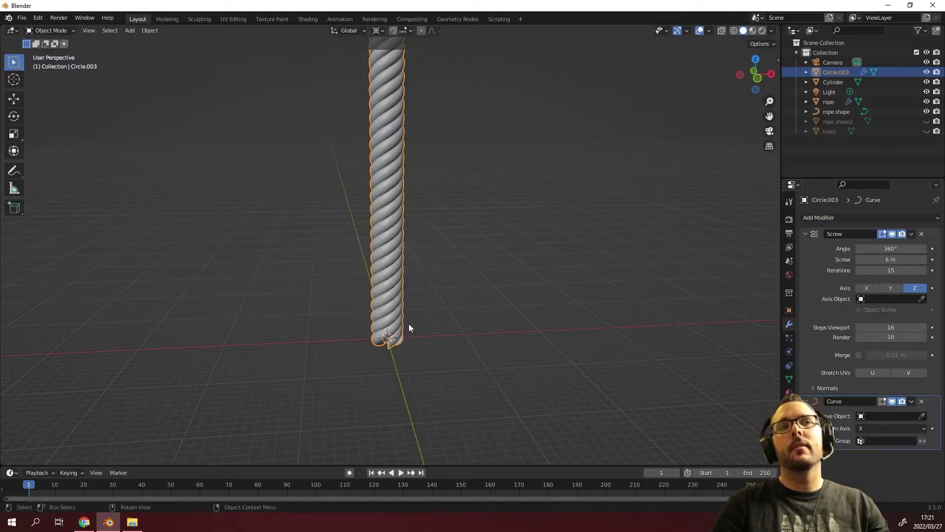
{"action": "key", "text": "KP_1"}
{"action": "key", "text": "KP_7"}
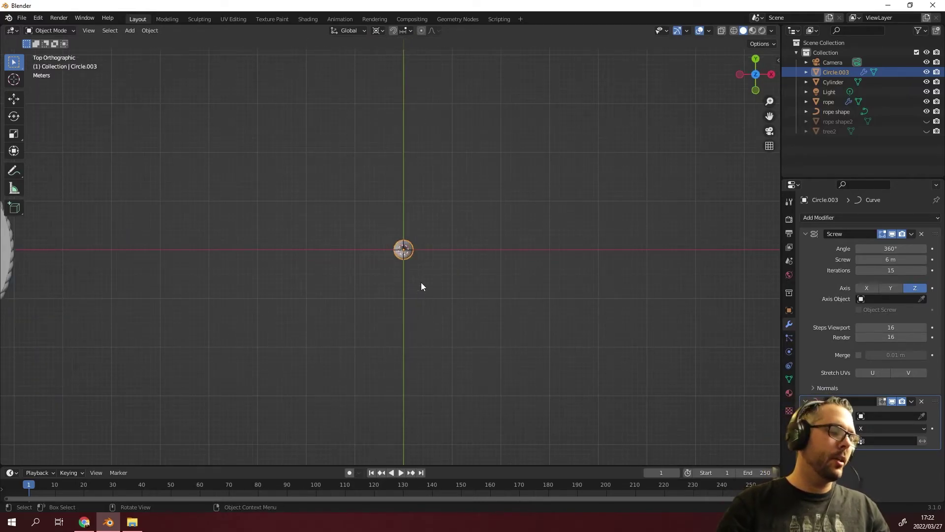
{"action": "key", "text": "alt+h"}
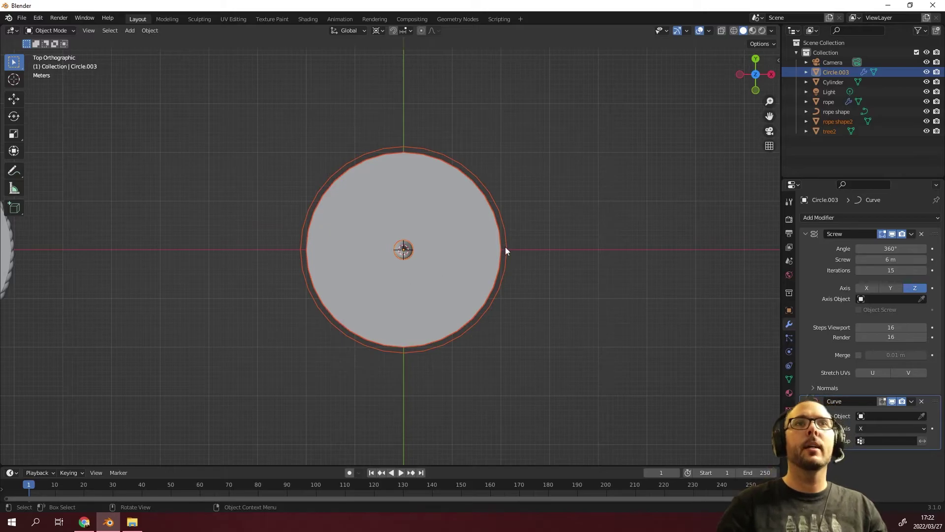
{"action": "left_click", "coordinate": [837, 73]}
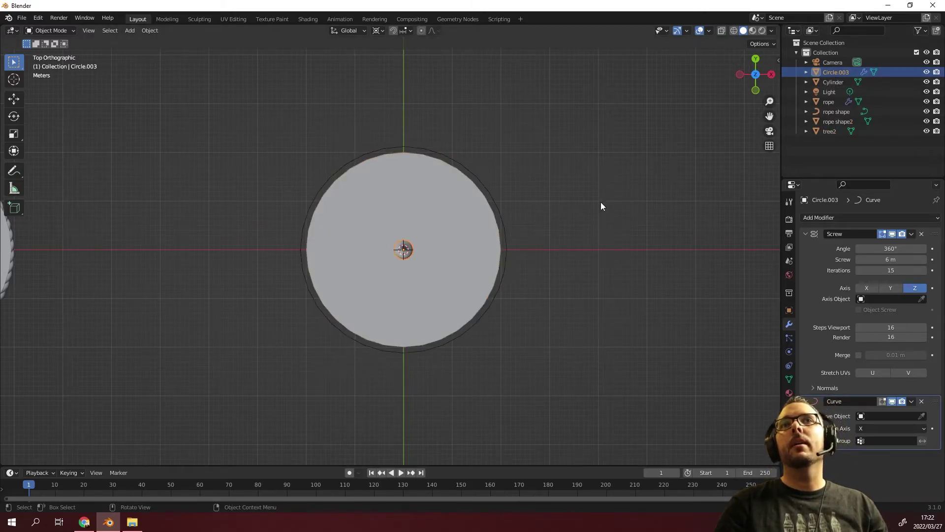
- Convert the rope shape2 mesh loop into a curve and check it around the tree2 cylinder
{"action": "left_click", "coordinate": [839, 122]}
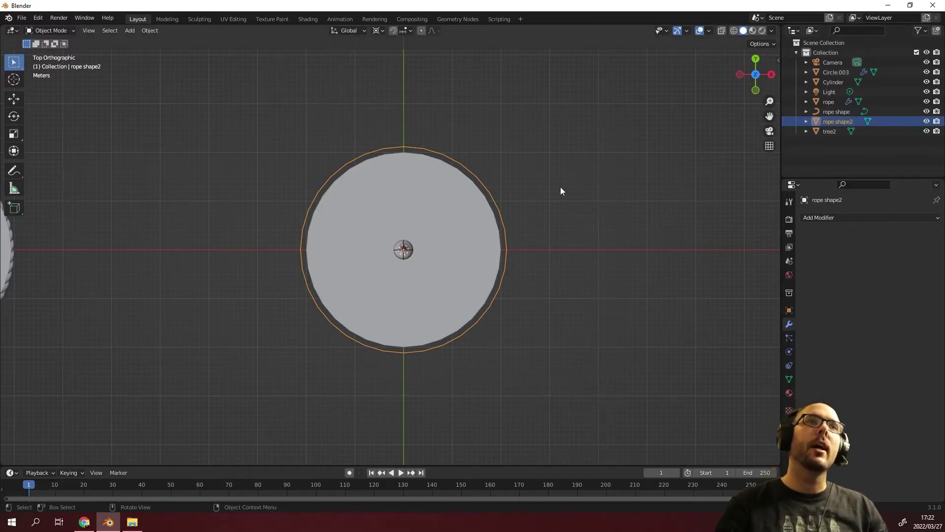
{"action": "left_click", "coordinate": [150, 31]}
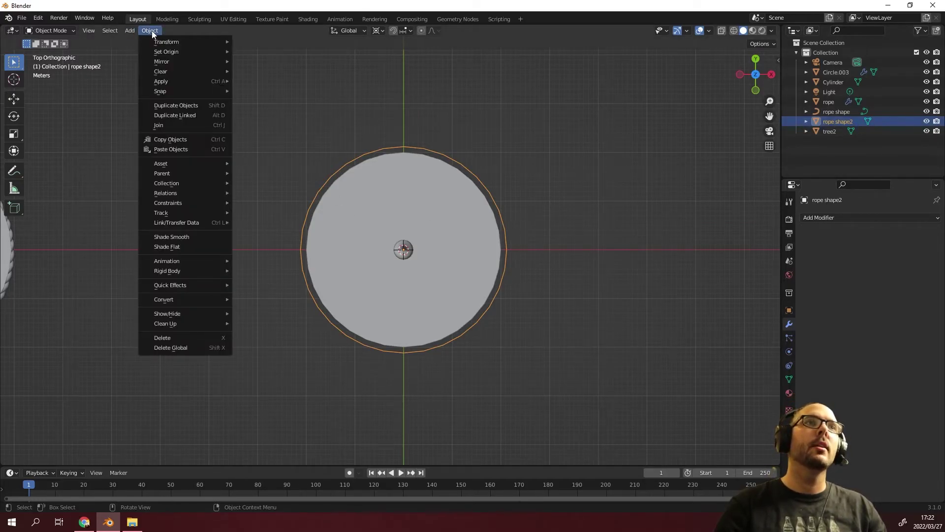
{"action": "mouse_move", "coordinate": [198, 295]}
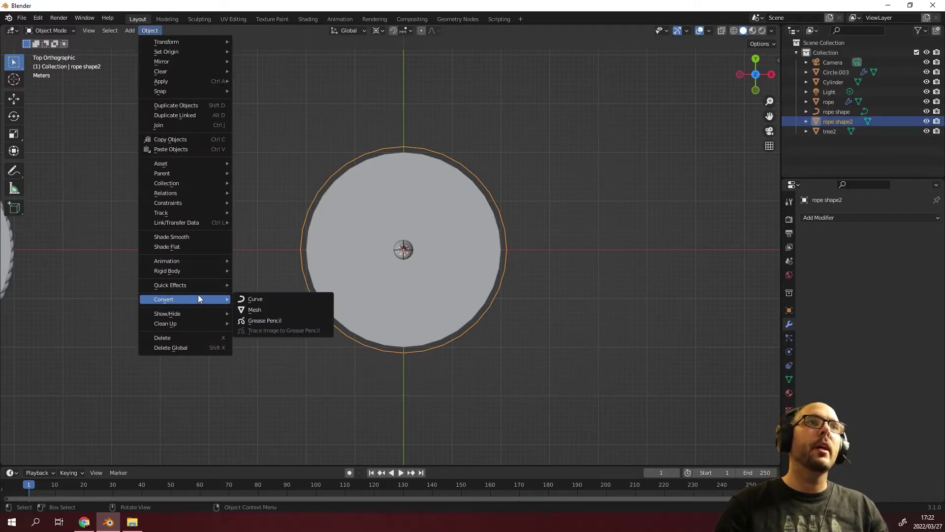
{"action": "left_click", "coordinate": [278, 299]}
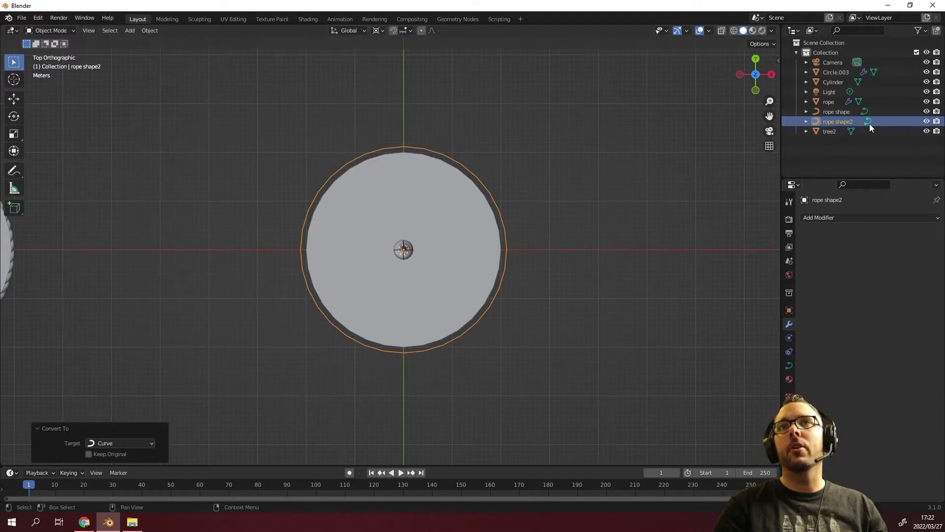
{"action": "scroll", "coordinate": [506, 199], "scroll_direction": "up", "scroll_amount": 3}
{"action": "middle_click_drag", "start_coordinate": [465, 329], "coordinate": [424, 220]}
{"action": "scroll", "coordinate": [423, 220], "scroll_direction": "down", "scroll_amount": 4}
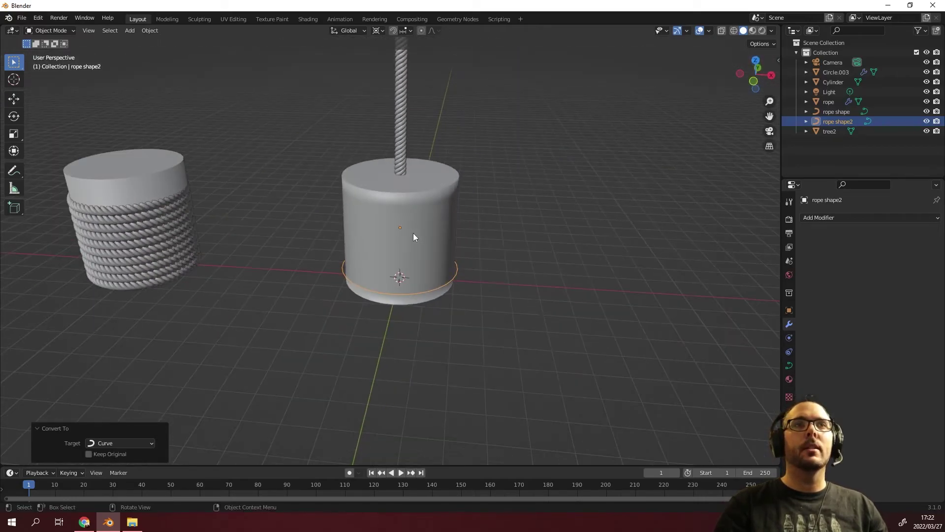
- Assign rope shape2 as the curve object of the new rope's Curve modifier and set the deform axis to Z
{"action": "left_click", "coordinate": [401, 131]}
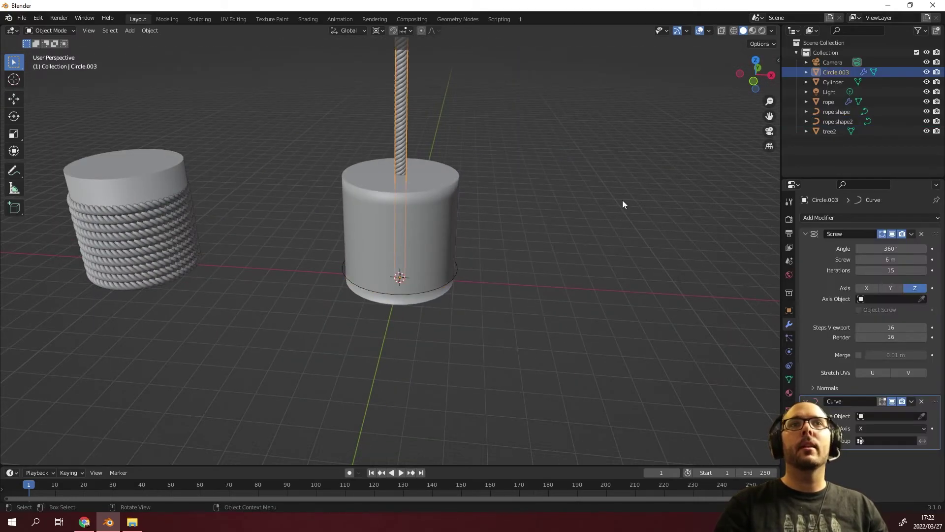
{"action": "left_click", "coordinate": [885, 415]}
{"action": "left_click", "coordinate": [858, 322]}
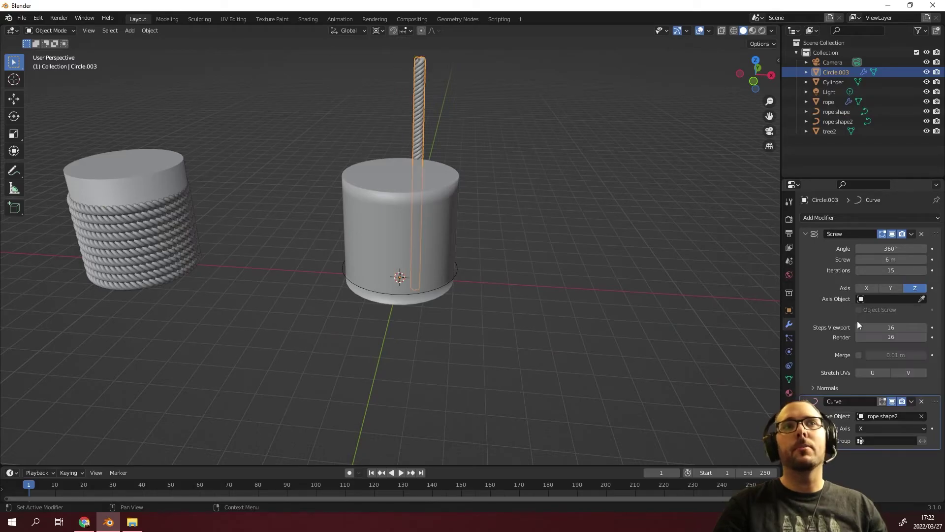
{"action": "scroll", "coordinate": [371, 281], "scroll_direction": "up", "scroll_amount": 3}
{"action": "middle_click_drag", "start_coordinate": [371, 282], "coordinate": [382, 235]}
{"action": "left_click", "coordinate": [902, 431]}
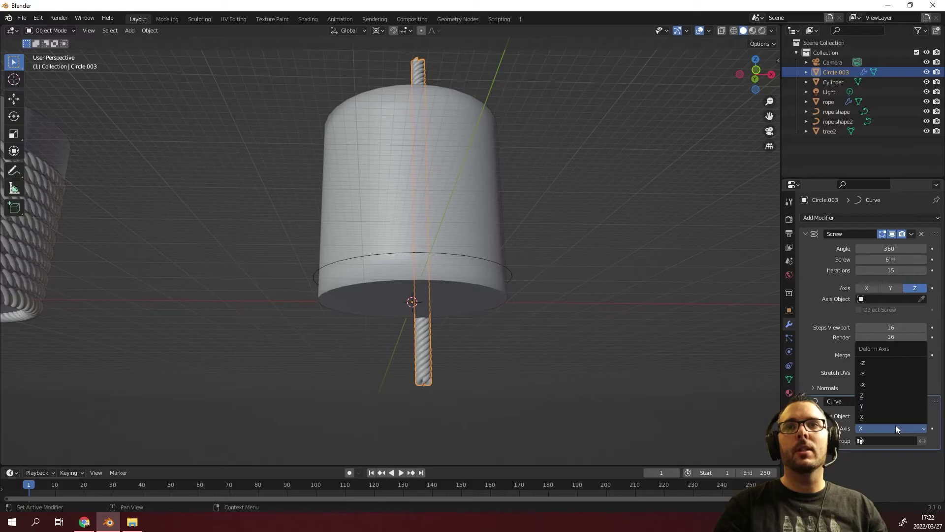
{"action": "left_click", "coordinate": [870, 395]}
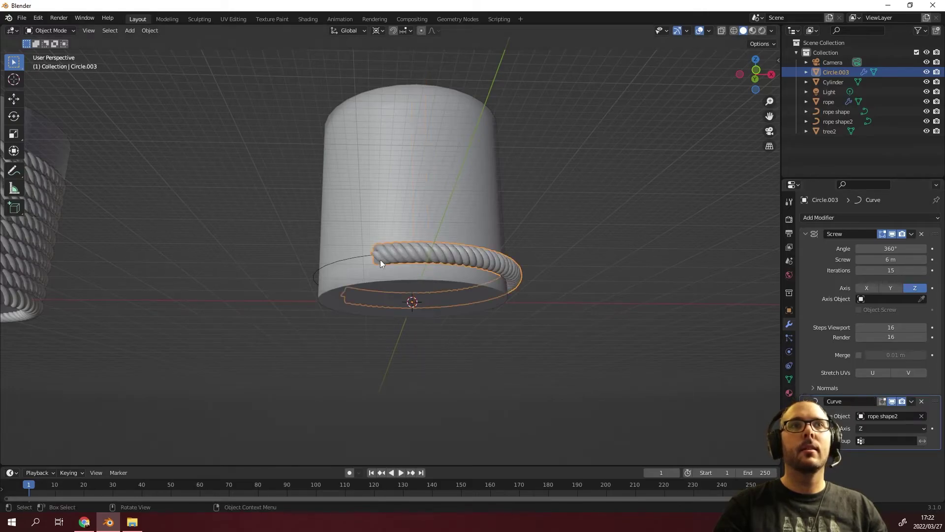
- Set the Screw modifier's iterations to 20 to extend the rope around the cylinder
{"action": "scroll", "coordinate": [380, 259], "scroll_direction": "up", "scroll_amount": 2}
{"action": "middle_click_drag", "start_coordinate": [382, 274], "coordinate": [446, 285]}
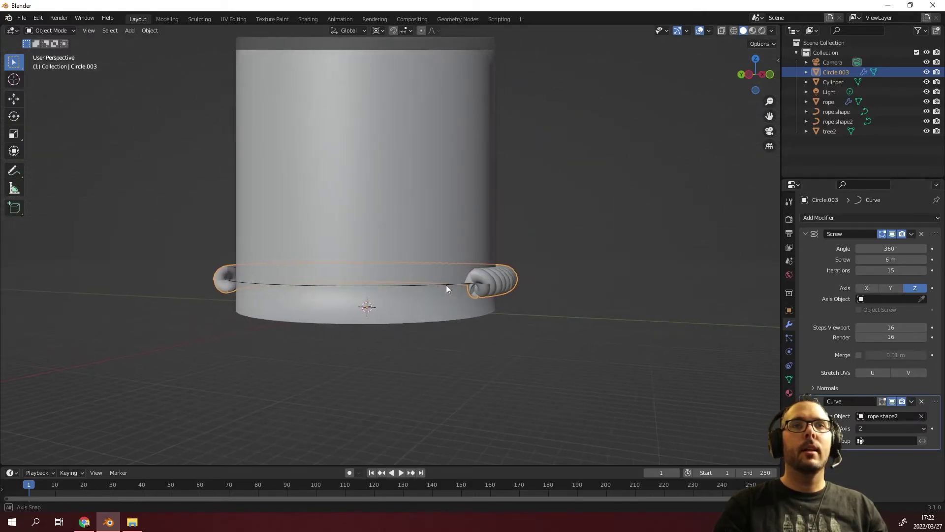
{"action": "left_click", "coordinate": [895, 270]}
{"action": "type", "text": "2"}
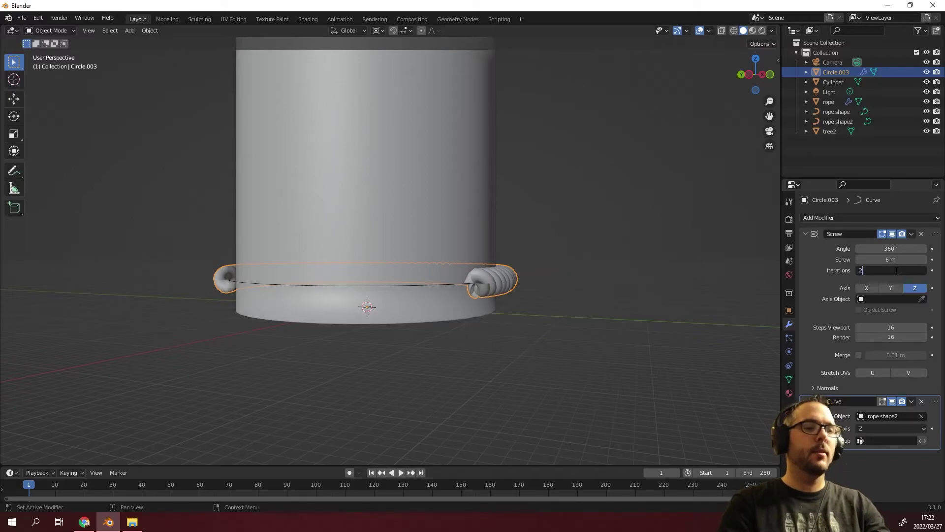
{"action": "type", "text": "0"}
{"action": "key", "text": "Return"}
{"action": "scroll", "coordinate": [201, 289], "scroll_direction": "down", "scroll_amount": 3}
{"action": "middle_click_drag", "start_coordinate": [201, 288], "coordinate": [326, 289]}
{"action": "scroll", "coordinate": [342, 289], "scroll_direction": "up", "scroll_amount": 5}
{"action": "scroll", "coordinate": [348, 319], "scroll_direction": "down", "scroll_amount": 2}
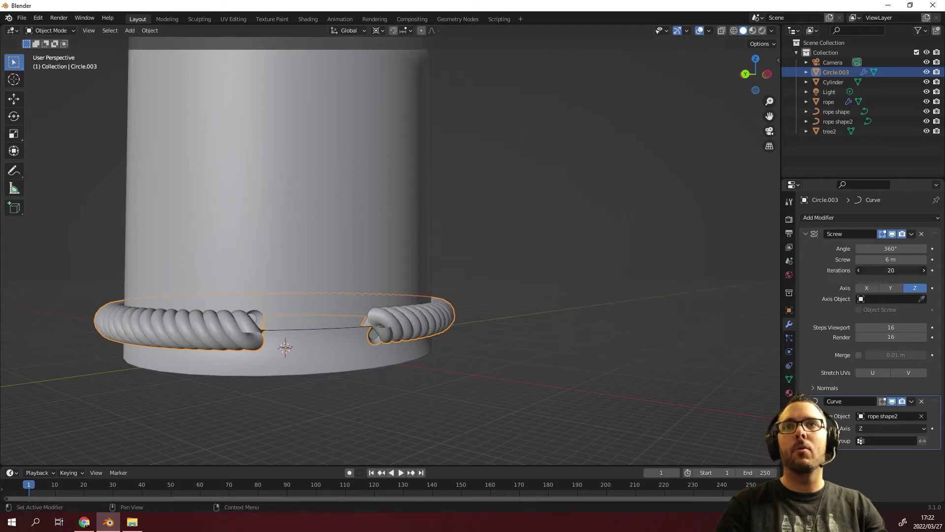
- Adjust the Screw modifier's iterations to 22 to bring the rope's ends together
{"action": "left_click", "coordinate": [923, 271]}
{"action": "left_click", "coordinate": [924, 270]}
{"action": "left_click", "coordinate": [858, 271]}
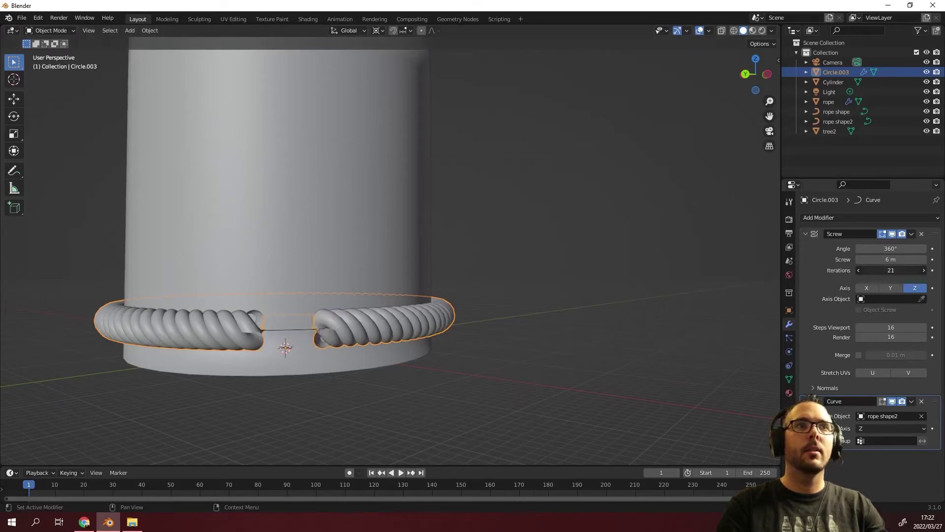
{"action": "left_click", "coordinate": [923, 270]}
{"action": "left_click", "coordinate": [923, 270]}
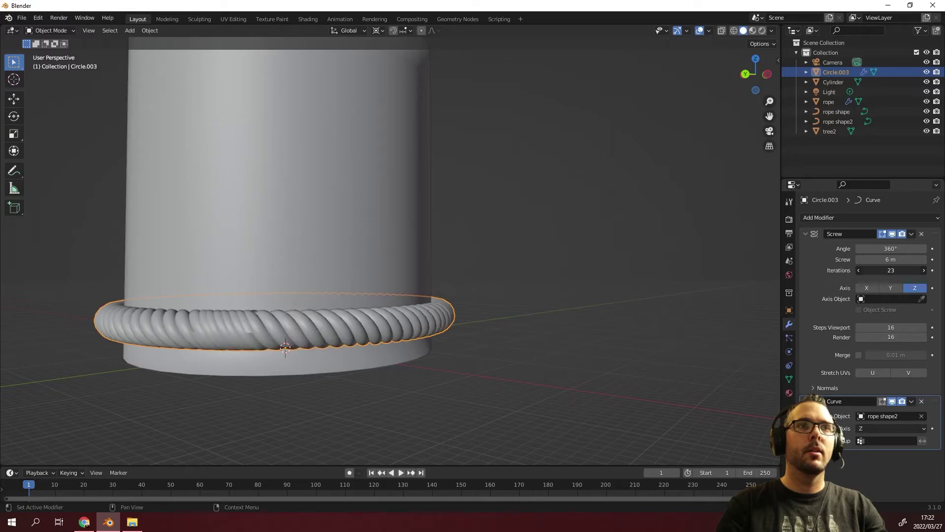
{"action": "left_click", "coordinate": [859, 270]}
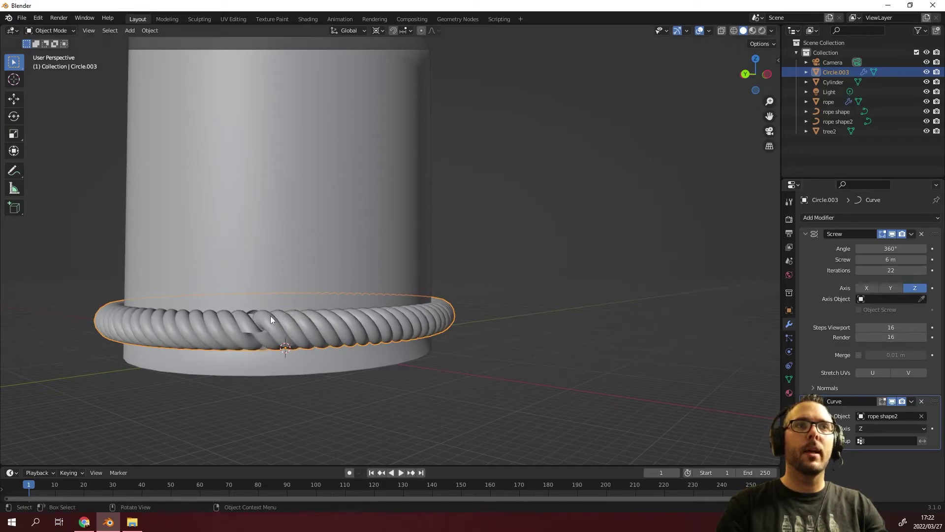
- Enable merging in the rope's Screw modifier and raise the merge distance to 0.51 m
{"action": "left_click", "coordinate": [859, 354]}
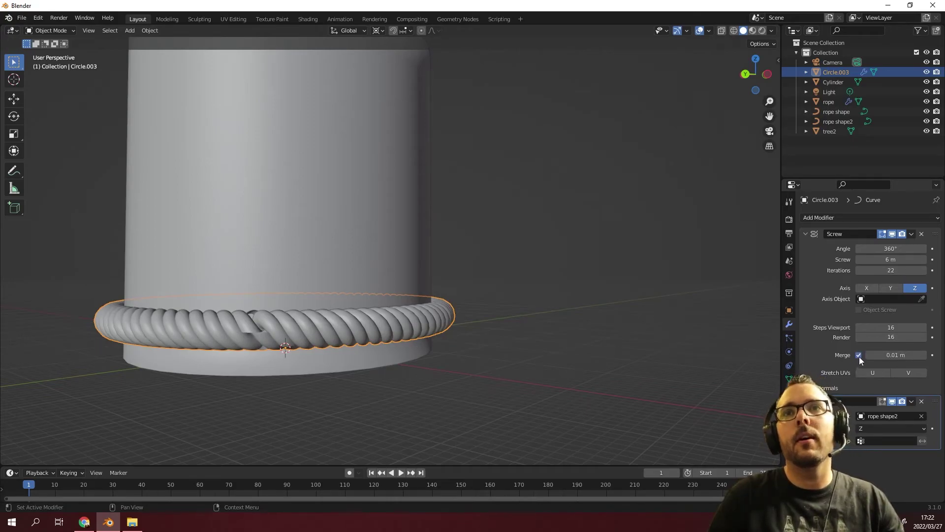
{"action": "left_click", "coordinate": [921, 355]}
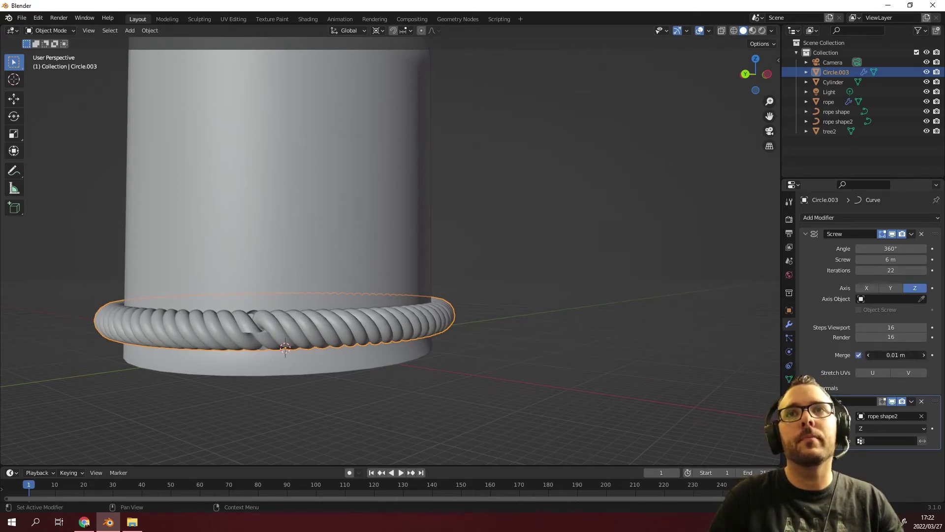
{"action": "left_click", "coordinate": [921, 355]}
{"action": "mouse_move", "coordinate": [891, 355]}
{"action": "left_mouse_down"}
{"action": "mouse_move", "coordinate": [931, 354]}
{"action": "mouse_move", "coordinate": [890, 354]}
{"action": "left_mouse_up"}
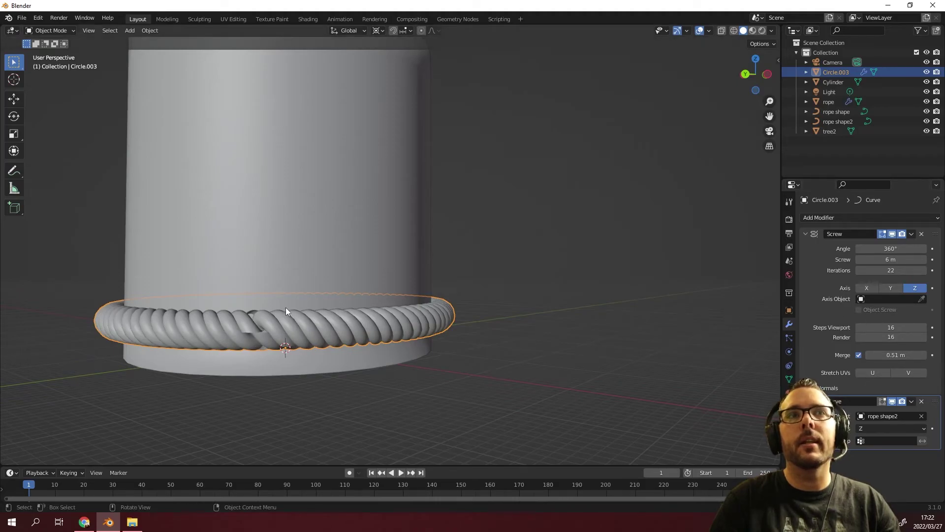
{"action": "scroll", "coordinate": [285, 307], "scroll_direction": "down", "scroll_amount": 5}
{"action": "scroll", "coordinate": [277, 314], "scroll_direction": "up", "scroll_amount": 3}
{"action": "scroll", "coordinate": [306, 327], "scroll_direction": "up", "scroll_amount": 4}
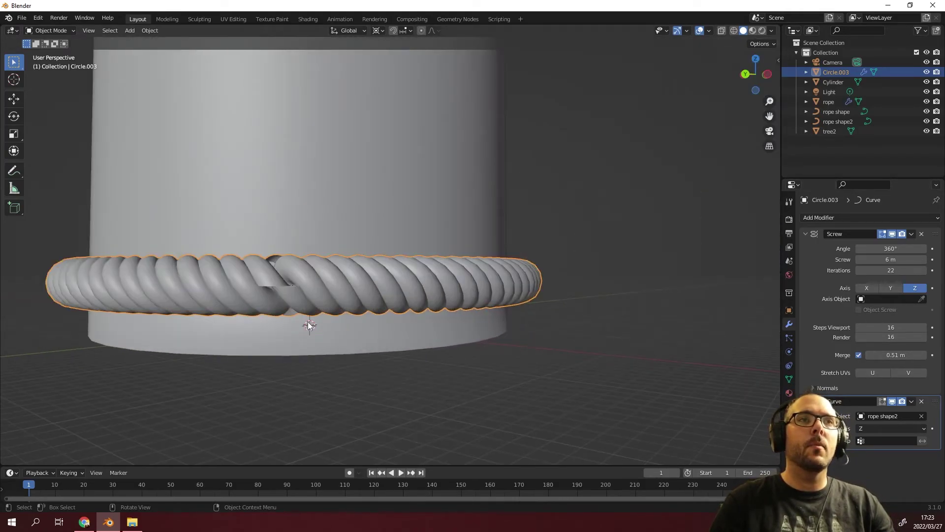
{"action": "key", "text": "g"}
{"action": "key", "text": "z"}
{"action": "left_click", "coordinate": [305, 279]}
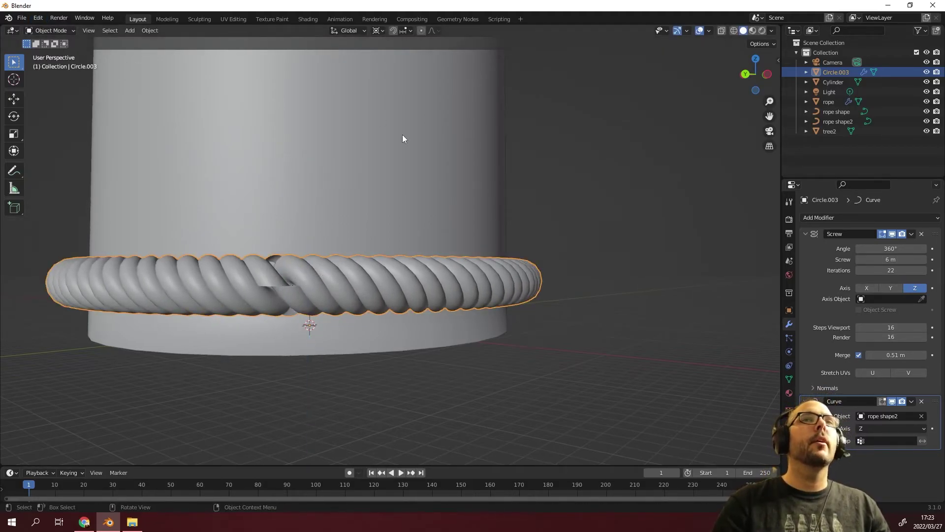
- Move the rope shape2 curve down about 2.67 m along Z, towards the base of the cylinder
{"action": "left_click", "coordinate": [837, 122]}
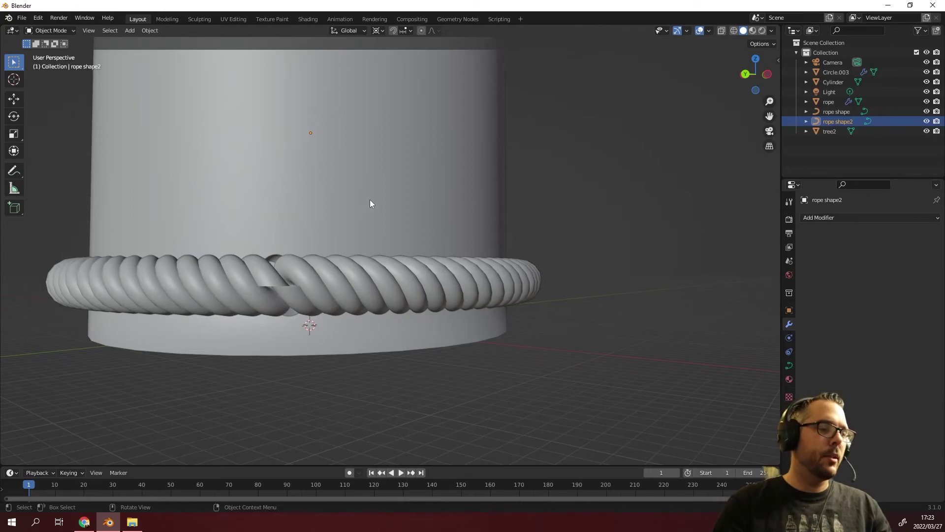
{"action": "key", "text": "g"}
{"action": "key", "text": "z"}
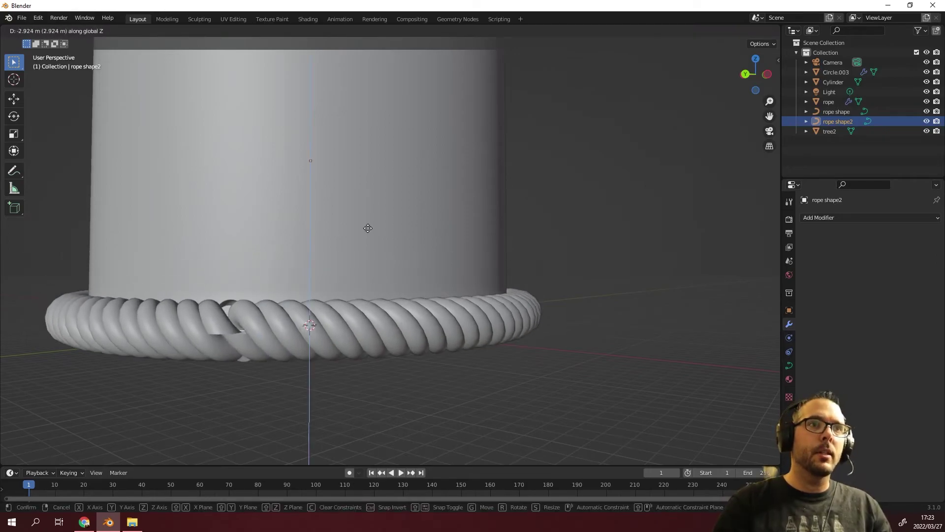
{"action": "left_click", "coordinate": [368, 227]}
{"action": "mouse_move", "coordinate": [297, 257]}
{"action": "middle_mouse_down"}
{"action": "mouse_move", "coordinate": [292, 240]}
{"action": "mouse_move", "coordinate": [296, 262]}
{"action": "middle_mouse_up"}
{"action": "scroll", "coordinate": [315, 276], "scroll_direction": "up", "scroll_amount": 2}
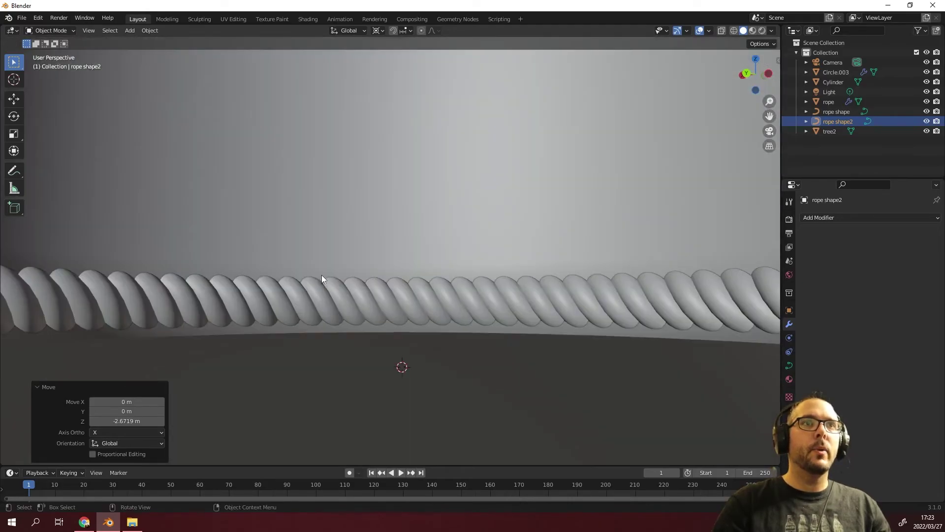
{"action": "scroll", "coordinate": [321, 274], "scroll_direction": "up", "scroll_amount": 2}
- Try merge distances of 10 m and 25 m in the rope's Screw modifier to close the seam
{"action": "left_click", "coordinate": [305, 256]}
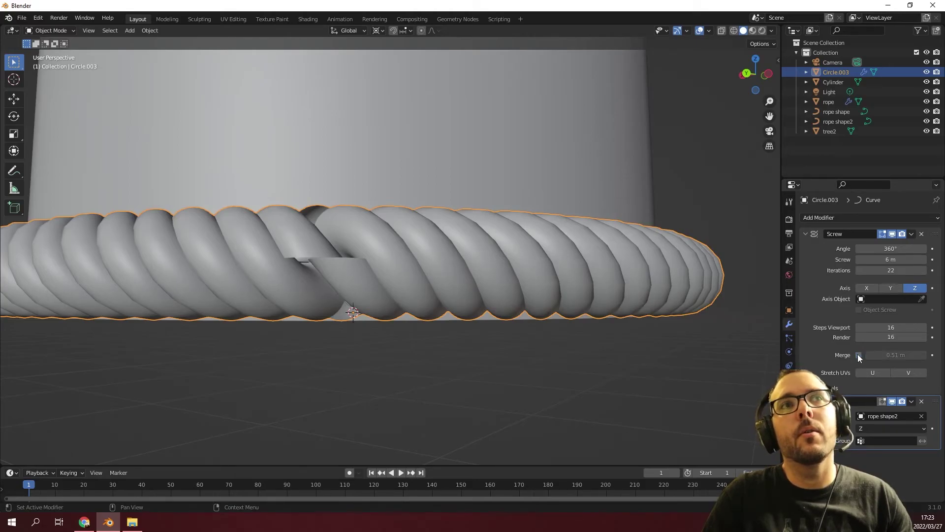
{"action": "left_click", "coordinate": [883, 354]}
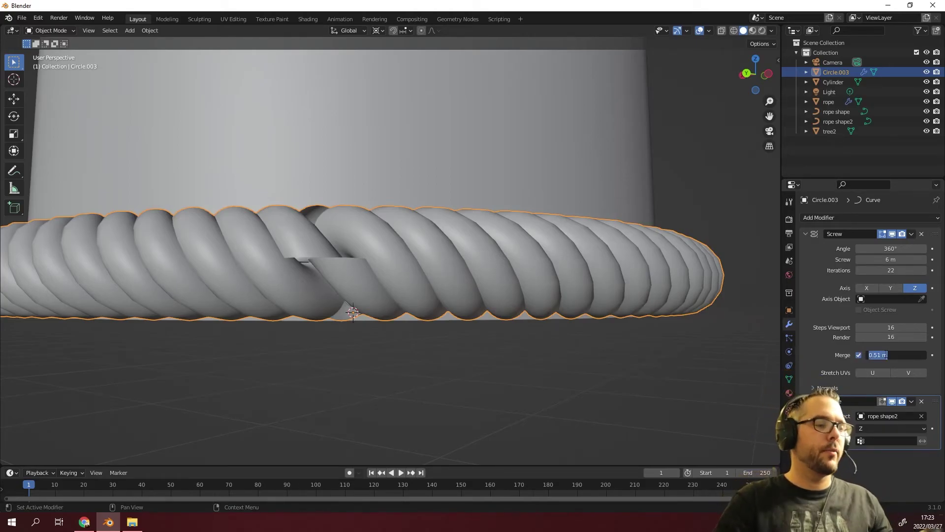
{"action": "type", "text": "1"}
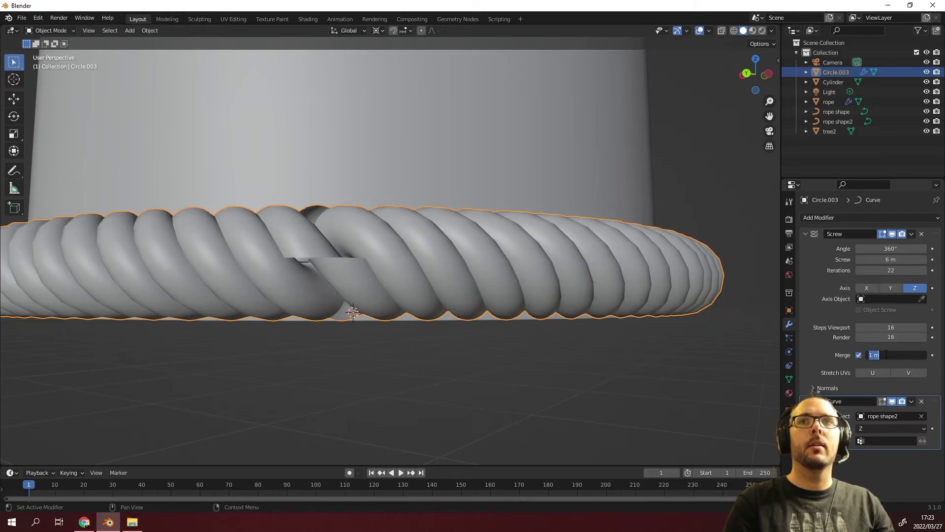
{"action": "type", "text": "0"}
{"action": "key", "text": "Return"}
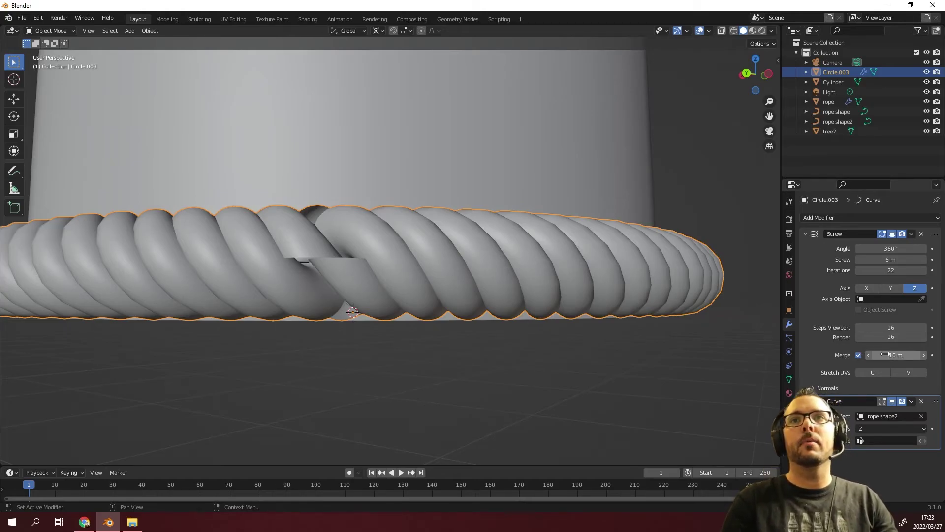
{"action": "left_click", "coordinate": [886, 354]}
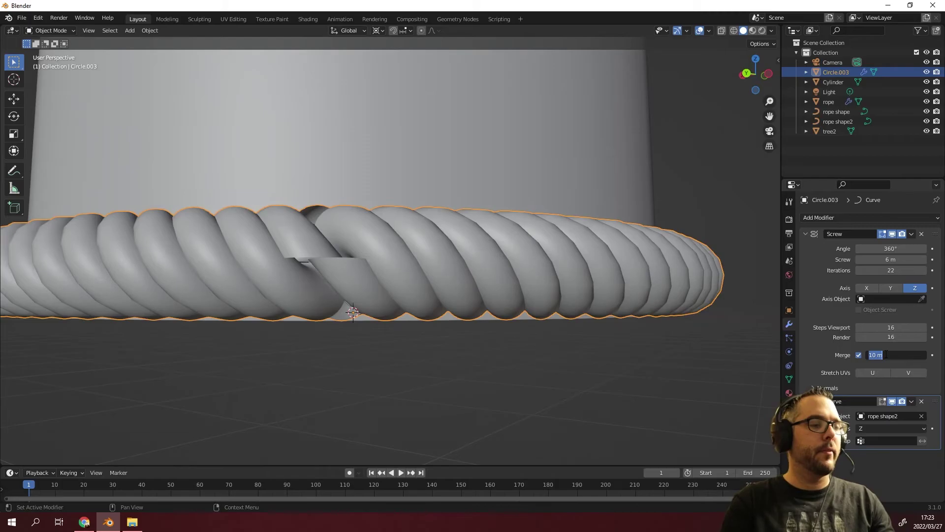
{"action": "type", "text": "25"}
{"action": "key", "text": "Return"}
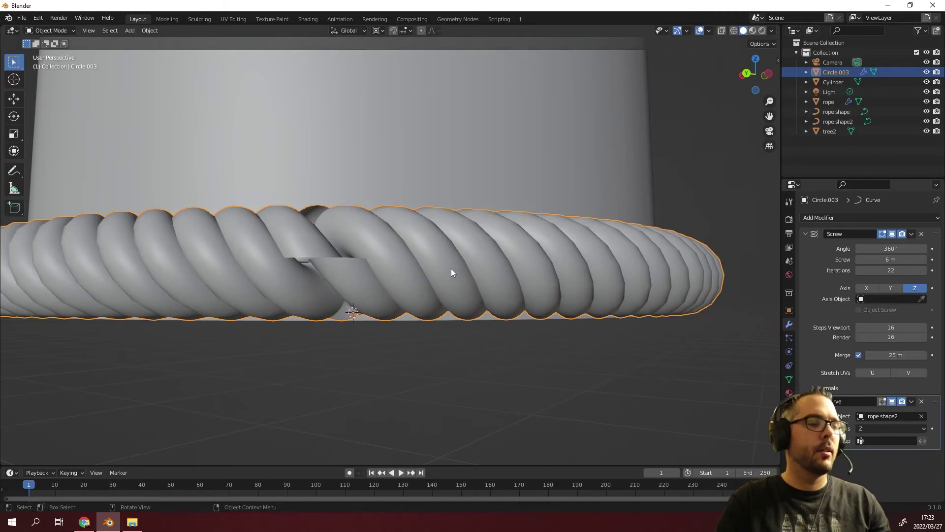
- Examine the seam where the rope's two ends meet around the tree2 cylinder
{"action": "key", "text": "Tab"}
{"action": "key", "text": "Tab"}
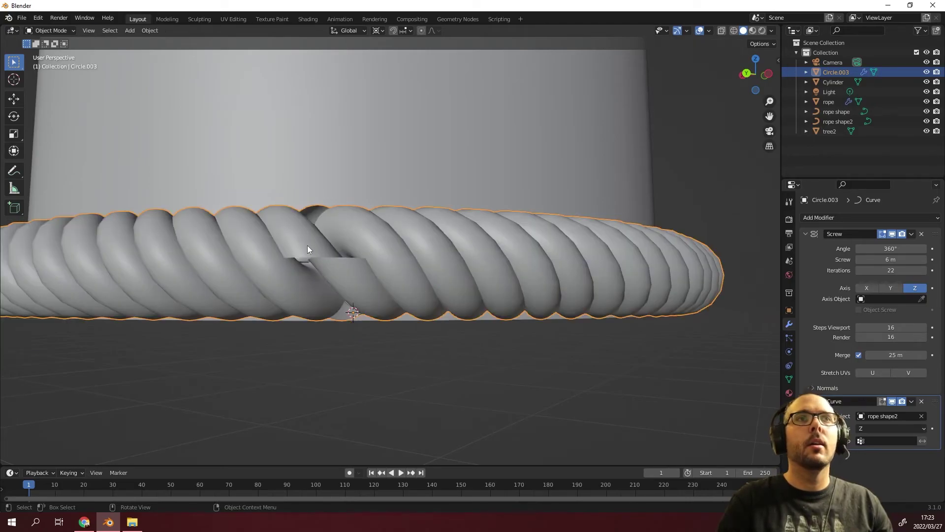
{"action": "middle_click_drag", "start_coordinate": [307, 245], "coordinate": [312, 258]}
{"action": "scroll", "coordinate": [311, 258], "scroll_direction": "up", "scroll_amount": 5}
{"action": "scroll", "coordinate": [313, 258], "scroll_direction": "down", "scroll_amount": 5}
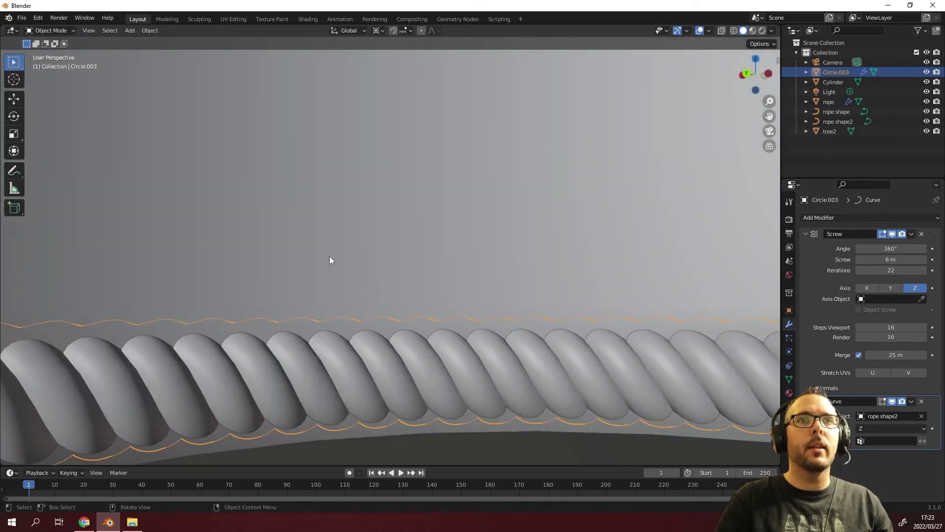
{"action": "scroll", "coordinate": [335, 257], "scroll_direction": "down", "scroll_amount": 4}
{"action": "scroll", "coordinate": [368, 280], "scroll_direction": "up", "scroll_amount": 5}
{"action": "scroll", "coordinate": [371, 276], "scroll_direction": "down", "scroll_amount": 5}
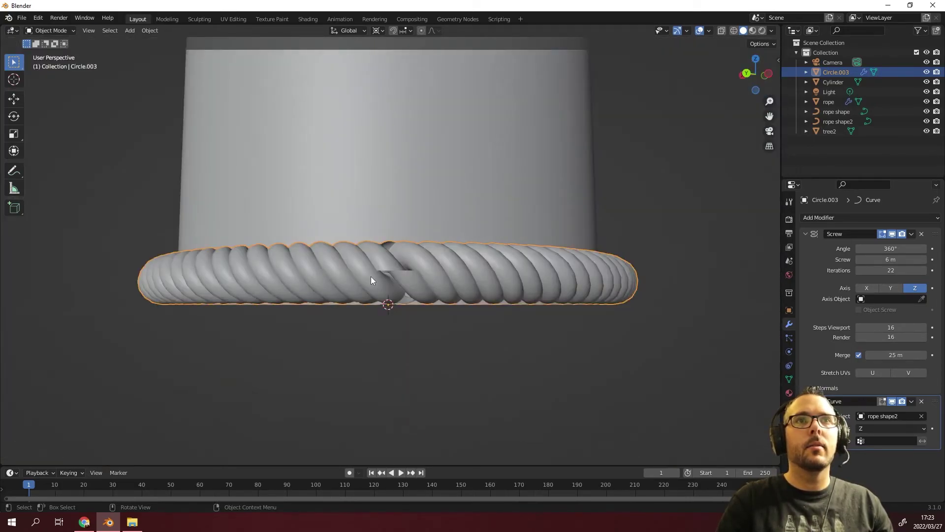
- Set the rope's Screw modifier to 21 iterations, a 7 m screw distance and a 0 m merge distance
{"action": "left_click", "coordinate": [859, 271]}
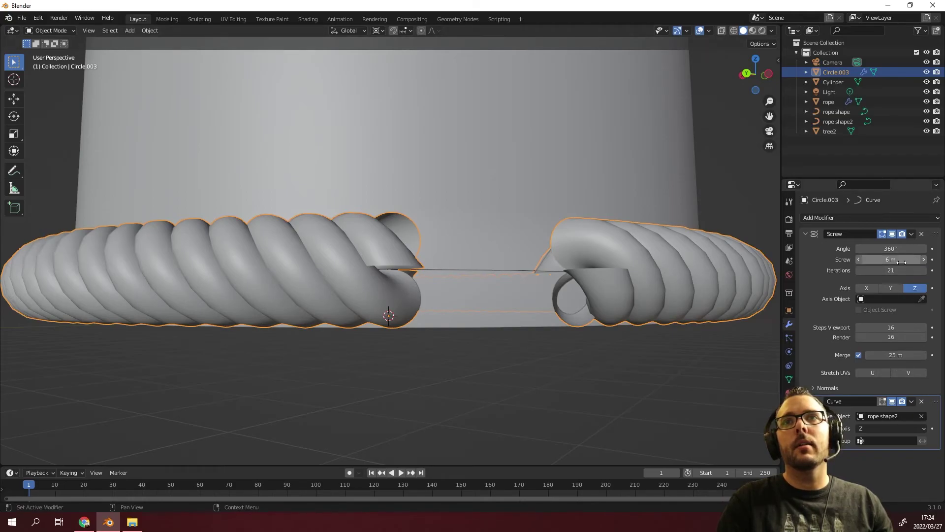
{"action": "scroll", "coordinate": [897, 261], "scroll_direction": "up", "scroll_amount": 1, "text": "ctrl"}
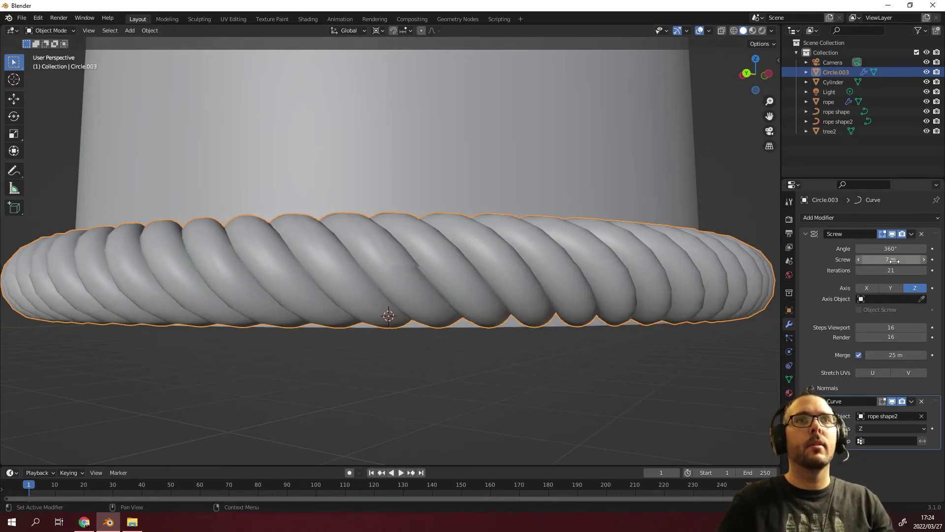
{"action": "middle_click_drag", "start_coordinate": [401, 256], "coordinate": [397, 277]}
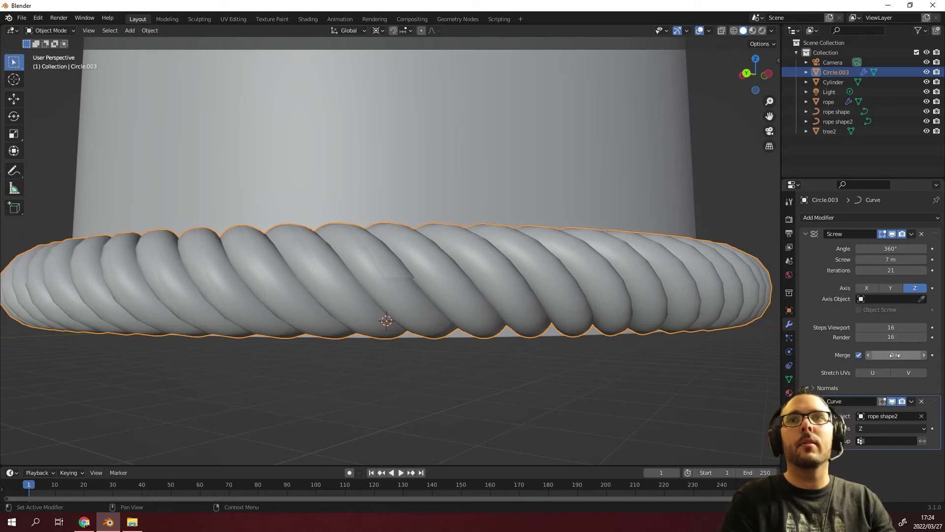
{"action": "scroll", "coordinate": [409, 280], "scroll_direction": "up", "scroll_amount": 6}
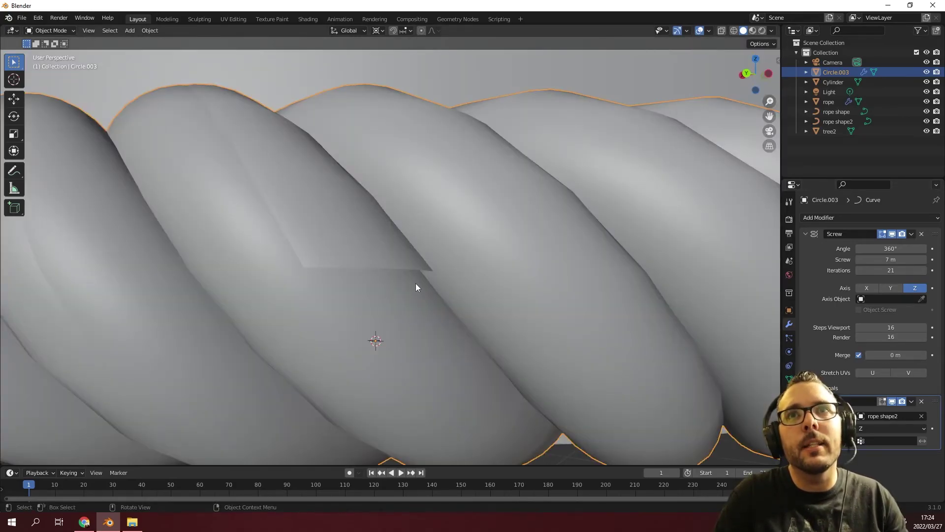
{"action": "scroll", "coordinate": [416, 284], "scroll_direction": "down", "scroll_amount": 6}
- Show the Screw modifier's normals options and check the rope with the face orientation overlay, leaving the overlay off
{"action": "left_click", "coordinate": [831, 388]}
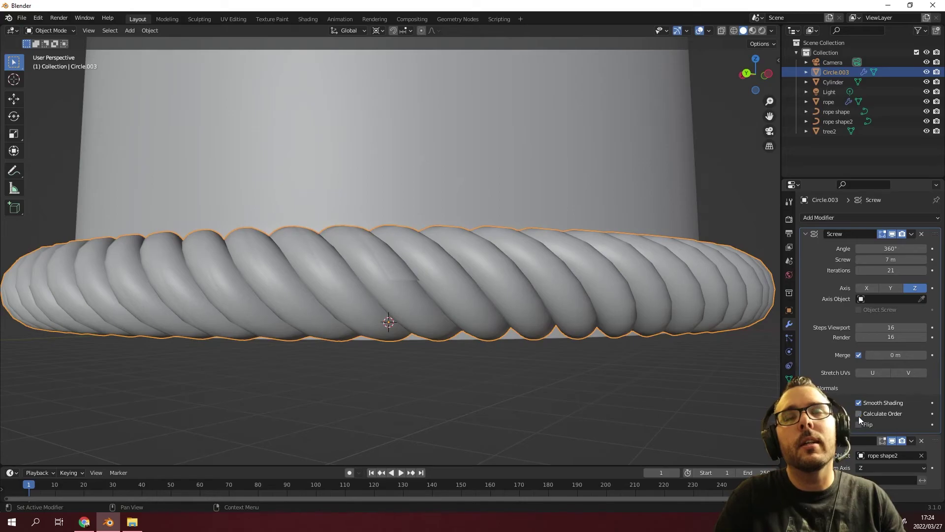
{"action": "left_click", "coordinate": [772, 30]}
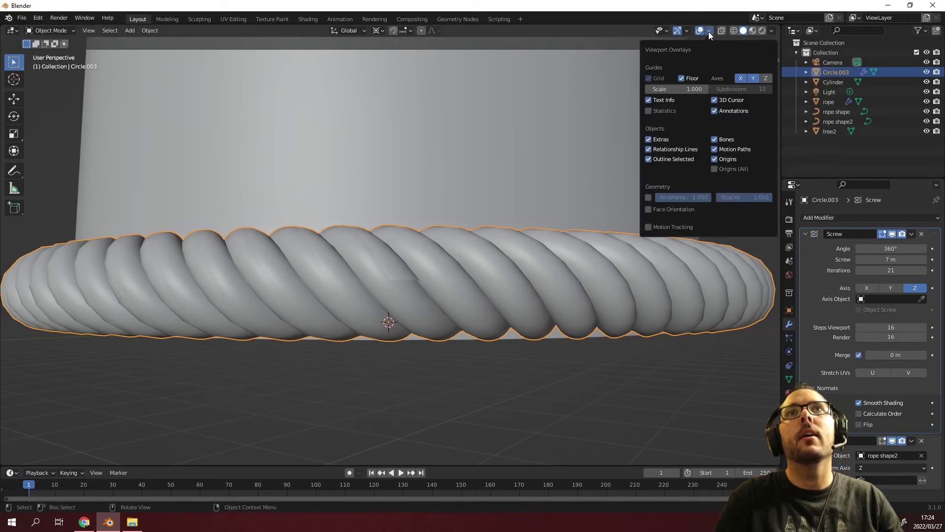
{"action": "mouse_move", "coordinate": [708, 31]}
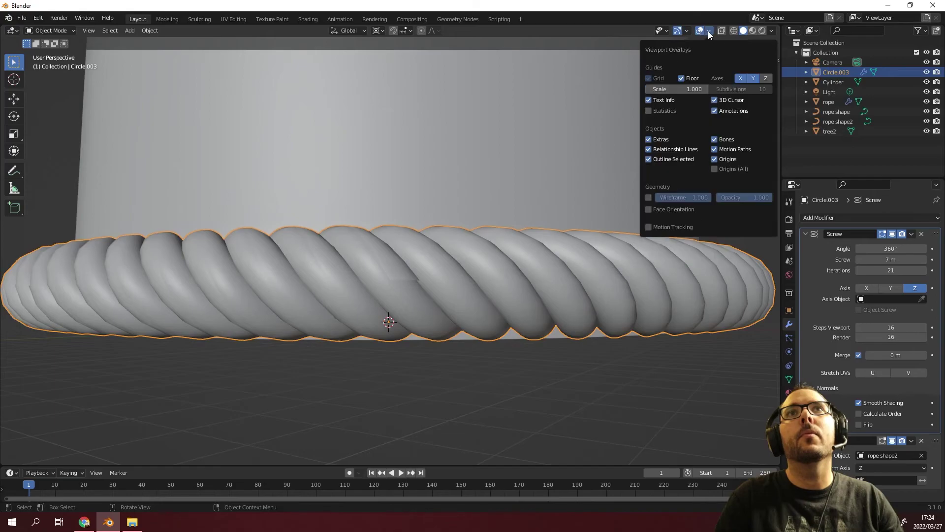
{"action": "left_click", "coordinate": [651, 207]}
{"action": "left_click", "coordinate": [651, 207]}
{"action": "scroll", "coordinate": [387, 380], "scroll_direction": "down", "scroll_amount": 3}
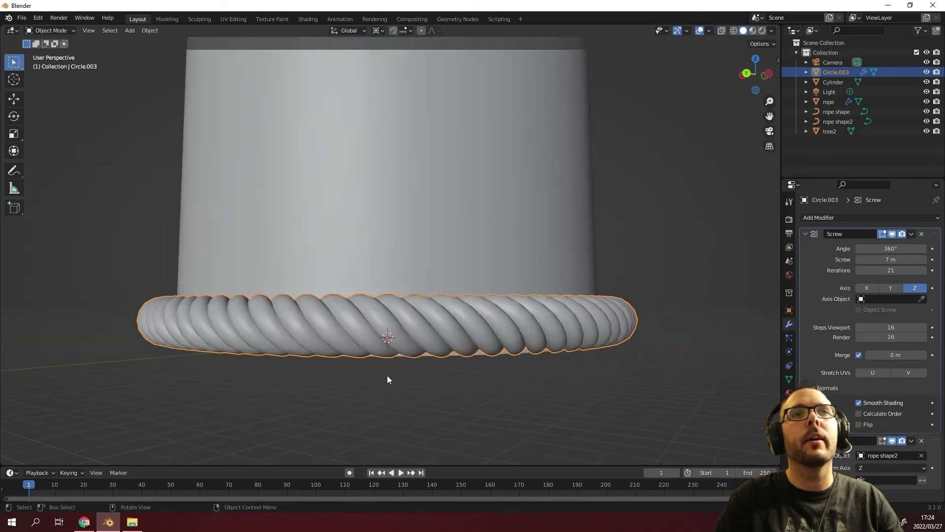
- Add an Array modifier to the rope ring around tree2 and set its relative X offset factor to 0
{"action": "scroll", "coordinate": [387, 379], "scroll_direction": "down", "scroll_amount": 5}
{"action": "scroll", "coordinate": [400, 368], "scroll_direction": "up", "scroll_amount": 2}
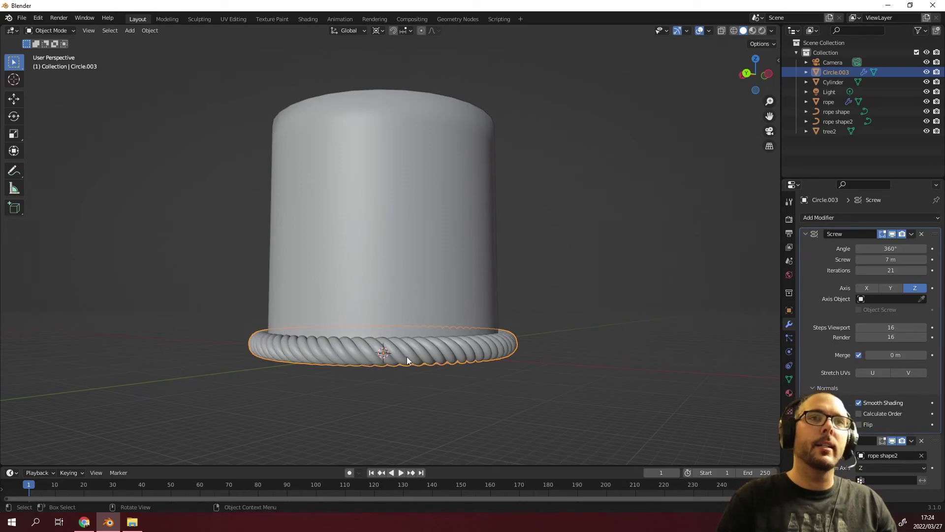
{"action": "scroll", "coordinate": [407, 356], "scroll_direction": "up", "scroll_amount": 5}
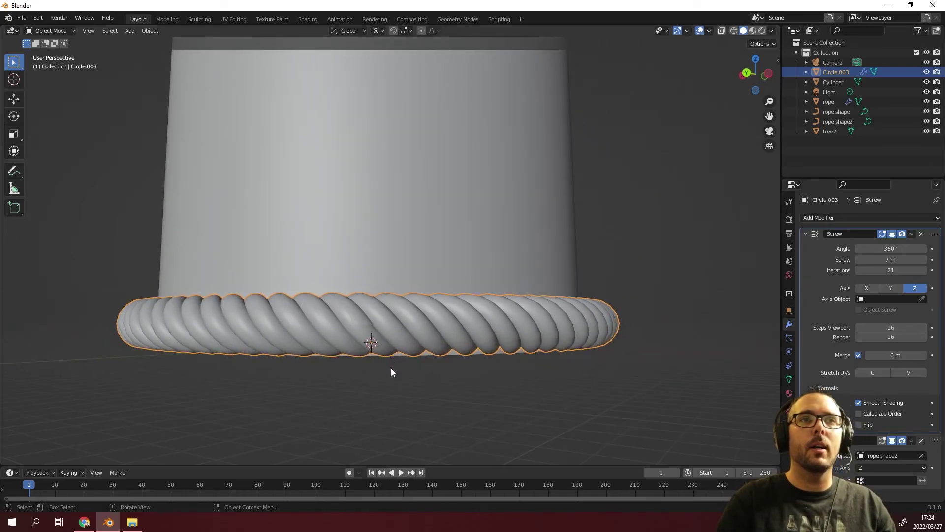
{"action": "scroll", "coordinate": [391, 368], "scroll_direction": "down", "scroll_amount": 4}
{"action": "middle_click_drag", "start_coordinate": [391, 368], "coordinate": [291, 333]}
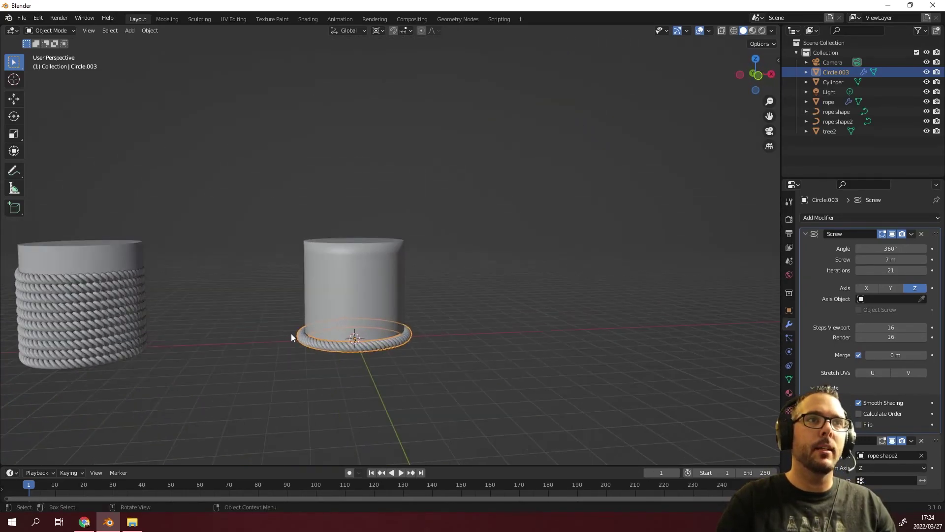
{"action": "scroll", "coordinate": [291, 333], "scroll_direction": "up", "scroll_amount": 1}
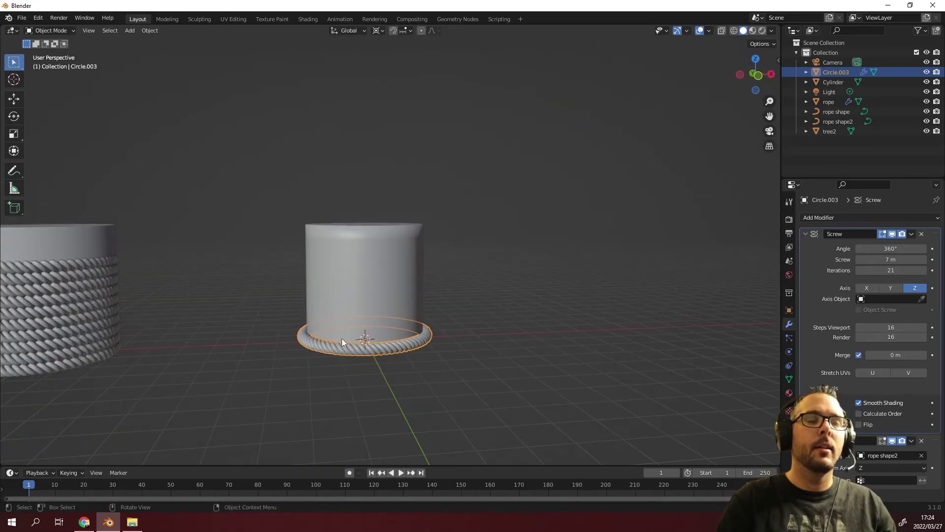
{"action": "left_click", "coordinate": [804, 235]}
{"action": "left_click", "coordinate": [805, 245]}
{"action": "left_click", "coordinate": [817, 218]}
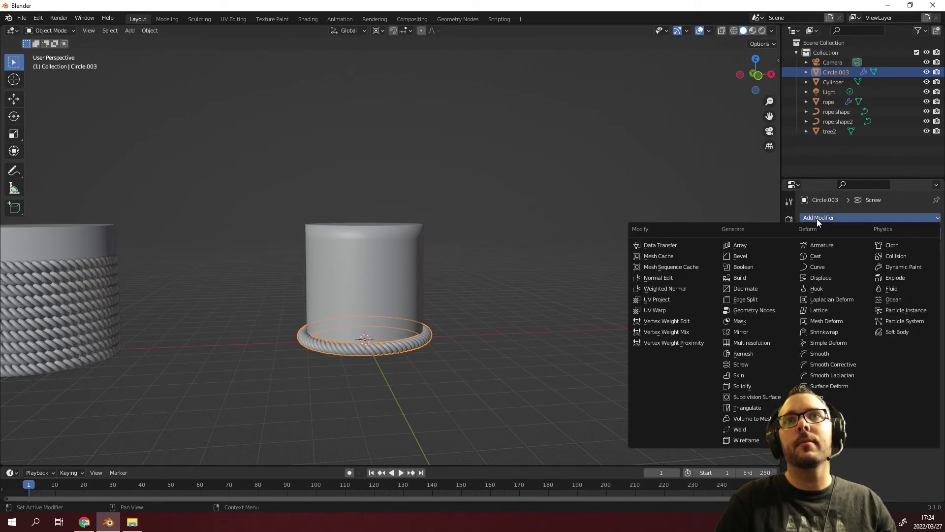
{"action": "left_click", "coordinate": [746, 246]}
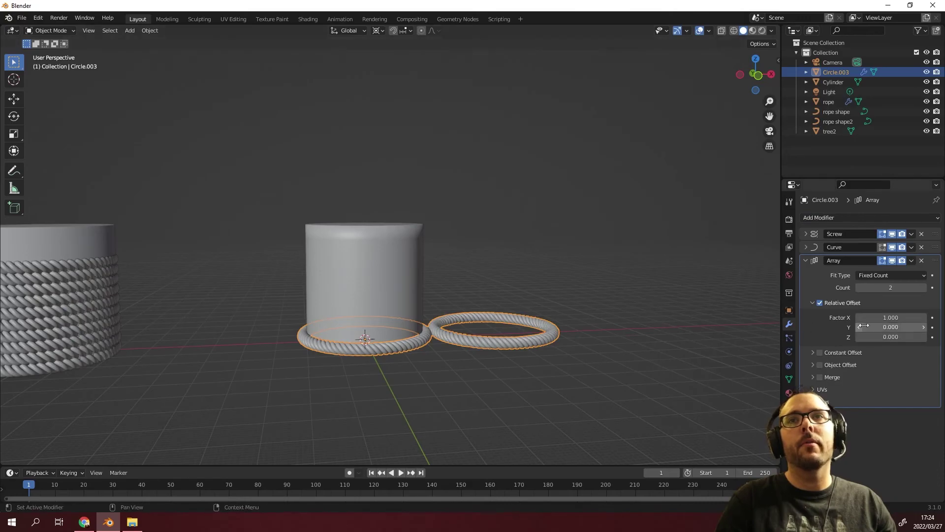
{"action": "key", "text": "BackSpace"}
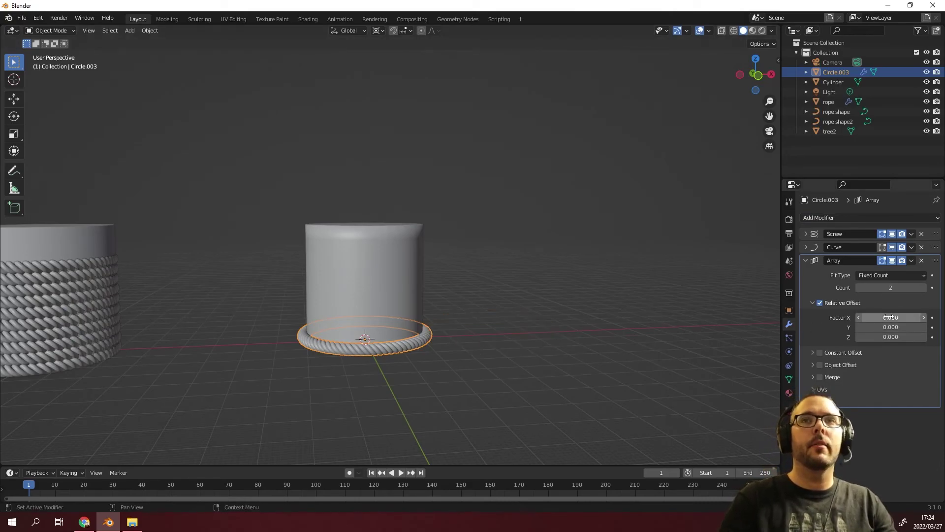
- Try a relative Z offset factor of 0.1 for the rope array, then set it to 1 in the front orthographic view
{"action": "left_click", "coordinate": [889, 337]}
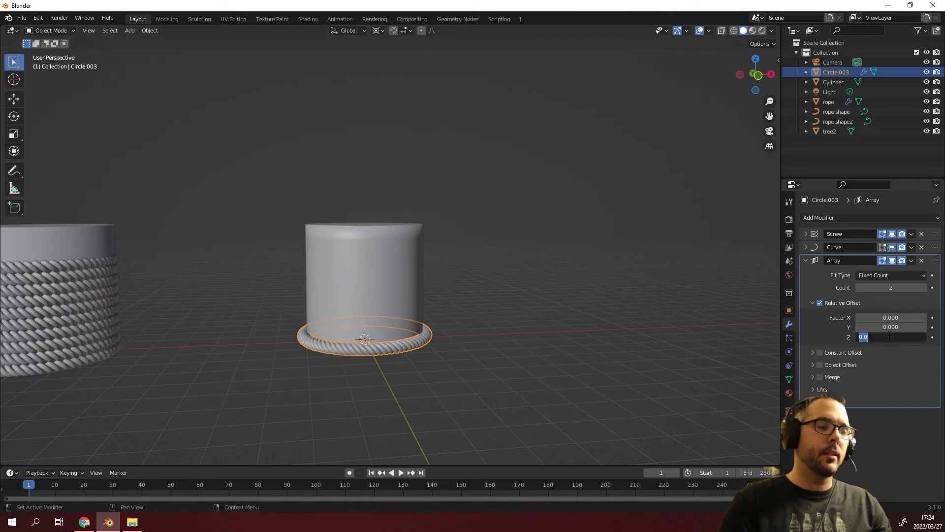
{"action": "type", "text": "0.1"}
{"action": "key", "text": "Return"}
{"action": "scroll", "coordinate": [355, 332], "scroll_direction": "up", "scroll_amount": 1}
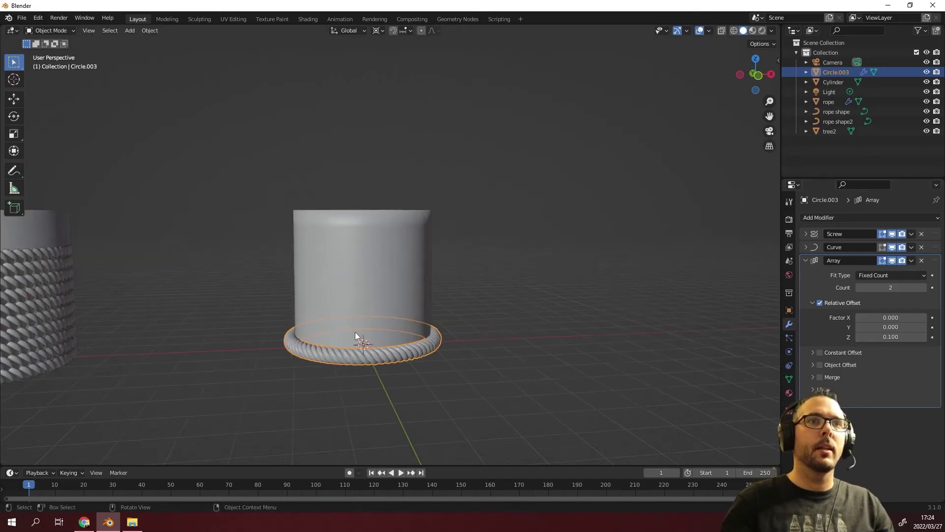
{"action": "key", "text": "KP_1"}
{"action": "key", "text": "KP_5"}
{"action": "scroll", "coordinate": [664, 381], "scroll_direction": "up", "scroll_amount": 4}
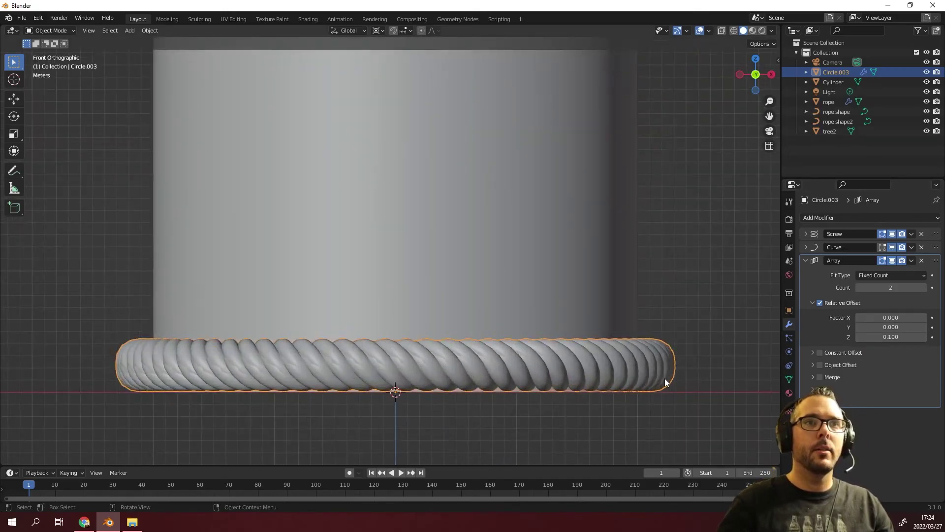
{"action": "left_click", "coordinate": [879, 337]}
{"action": "type", "text": "1"}
{"action": "key", "text": "Return"}
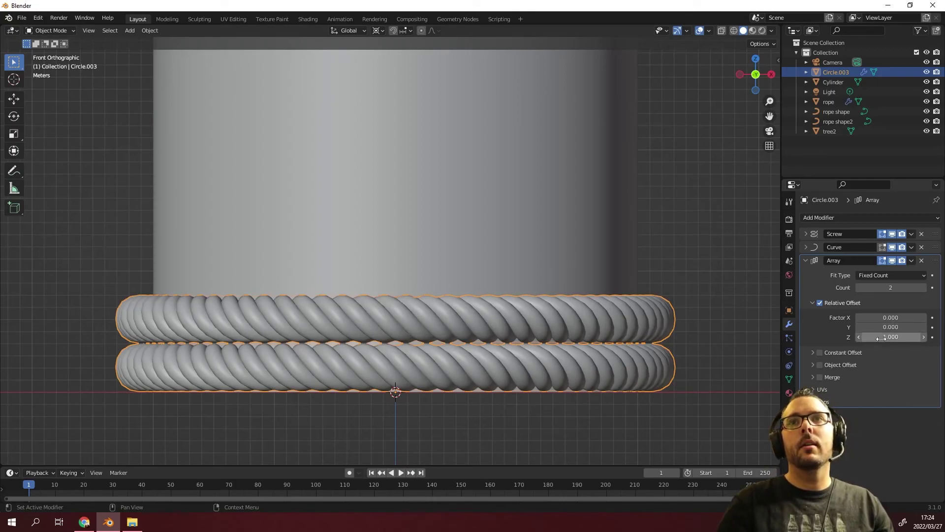
- Try an array count of 10 for the rope rings, then reduce the count to 8
{"action": "left_click", "coordinate": [896, 287]}
{"action": "type", "text": "1"}
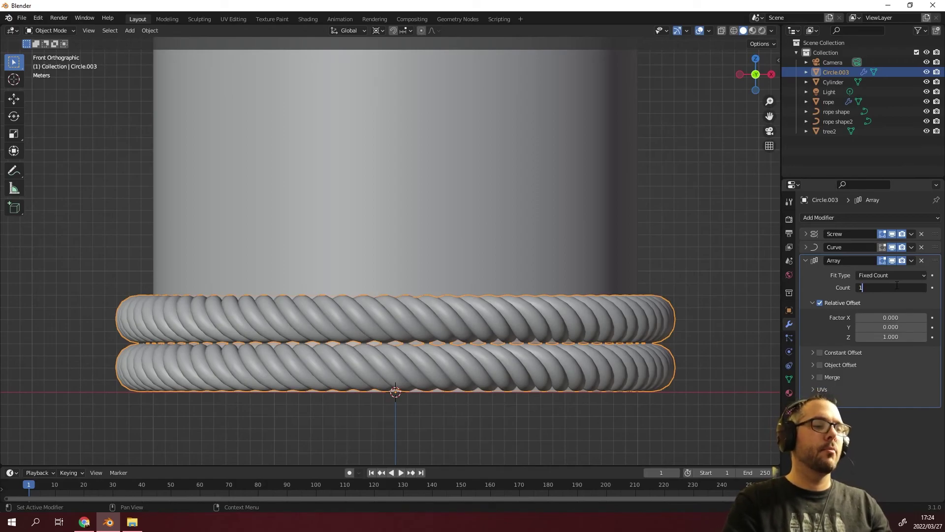
{"action": "type", "text": "0"}
{"action": "key", "text": "Return"}
{"action": "key", "text": "KP_Decimal"}
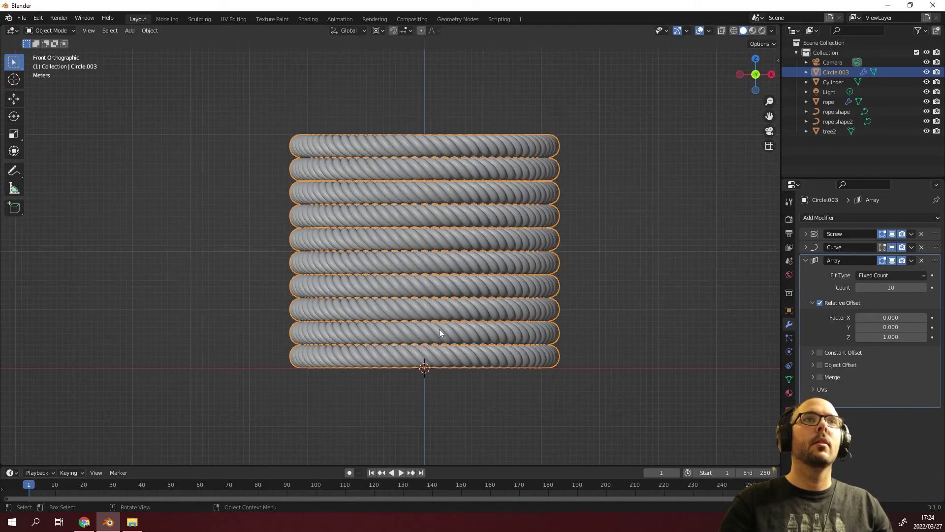
{"action": "mouse_move", "coordinate": [894, 286]}
{"action": "left_mouse_down"}
{"action": "mouse_move", "coordinate": [885, 285]}
{"action": "mouse_move", "coordinate": [895, 285]}
{"action": "left_mouse_up"}
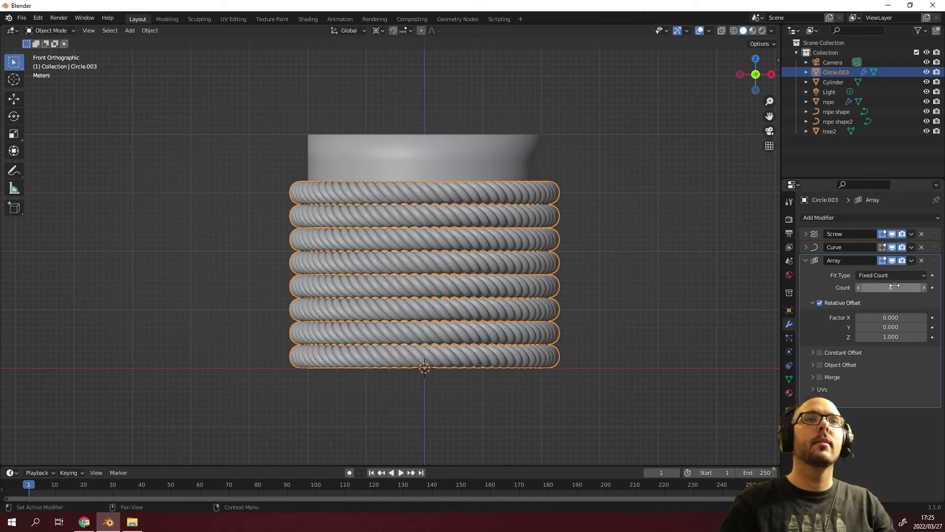
- Compare the stacked rope rings around tree2 with the rope coils around the other cylinder
{"action": "scroll", "coordinate": [240, 321], "scroll_direction": "down", "scroll_amount": 4}
{"action": "middle_click_drag", "start_coordinate": [144, 323], "coordinate": [38, 362]}
{"action": "scroll", "coordinate": [126, 358], "scroll_direction": "up", "scroll_amount": 5}
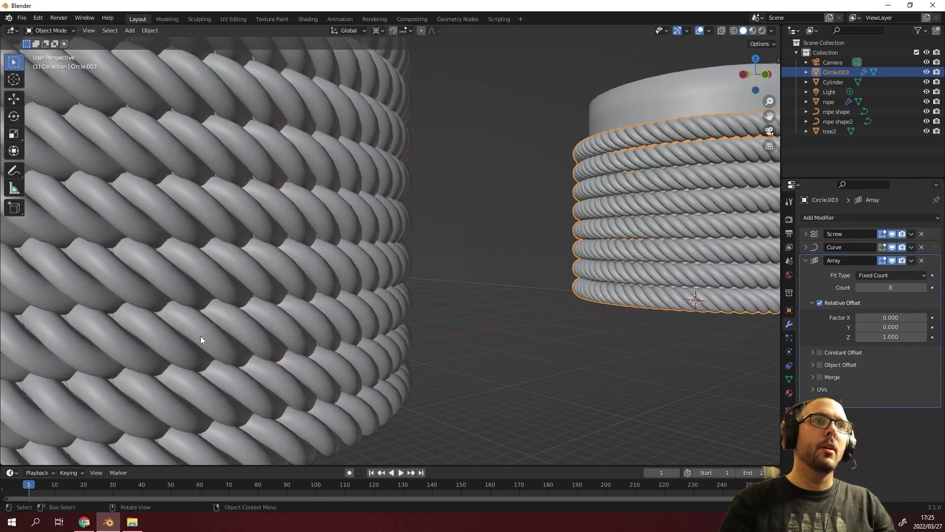
{"action": "scroll", "coordinate": [221, 325], "scroll_direction": "down", "scroll_amount": 5}
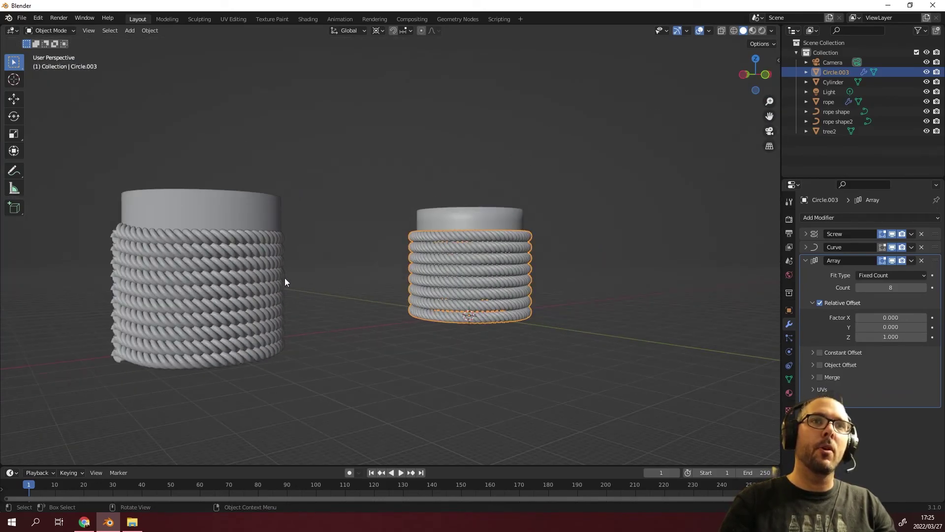
{"action": "key", "text": "KP_Decimal"}
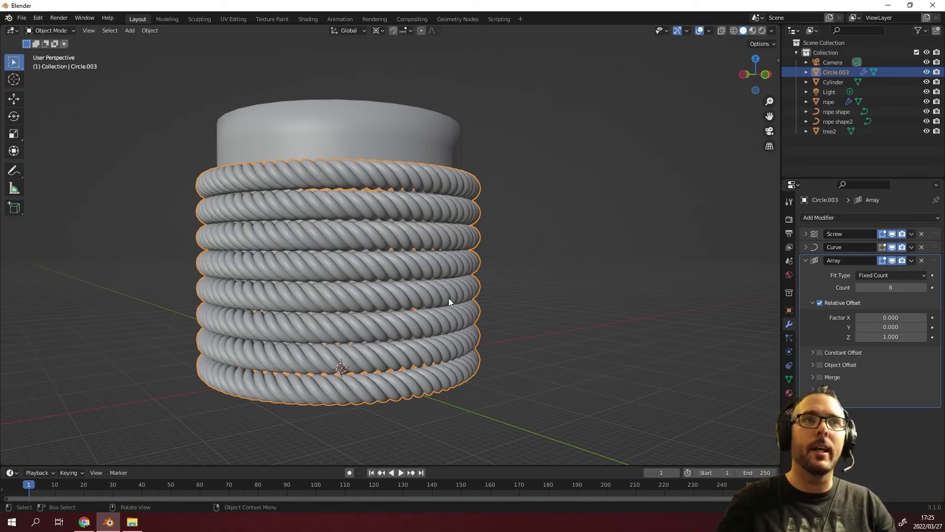
{"action": "scroll", "coordinate": [446, 304], "scroll_direction": "down", "scroll_amount": 3}
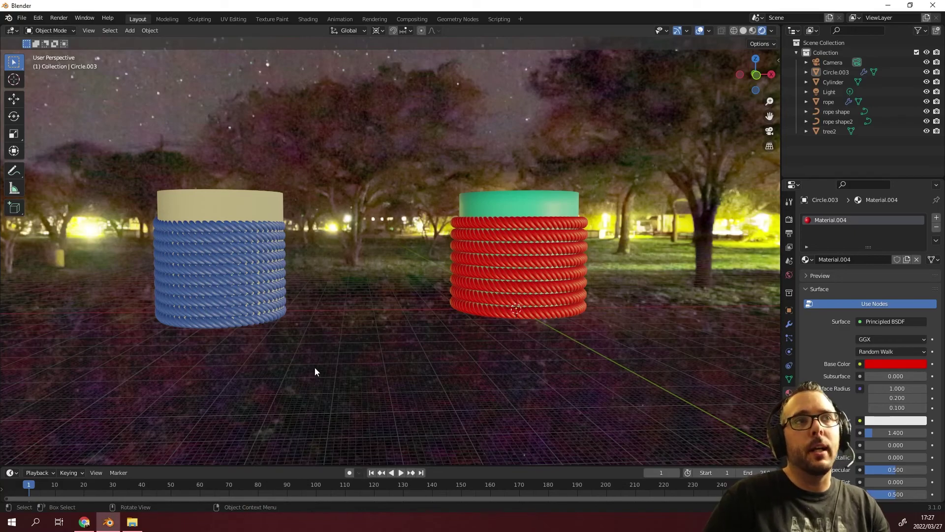
- Examine both coloured ropes in the rendered scene and show the modifiers of the selected red rope
{"action": "middle_click_drag", "start_coordinate": [367, 379], "coordinate": [342, 353]}
{"action": "scroll", "coordinate": [346, 349], "scroll_direction": "down", "scroll_amount": 3}
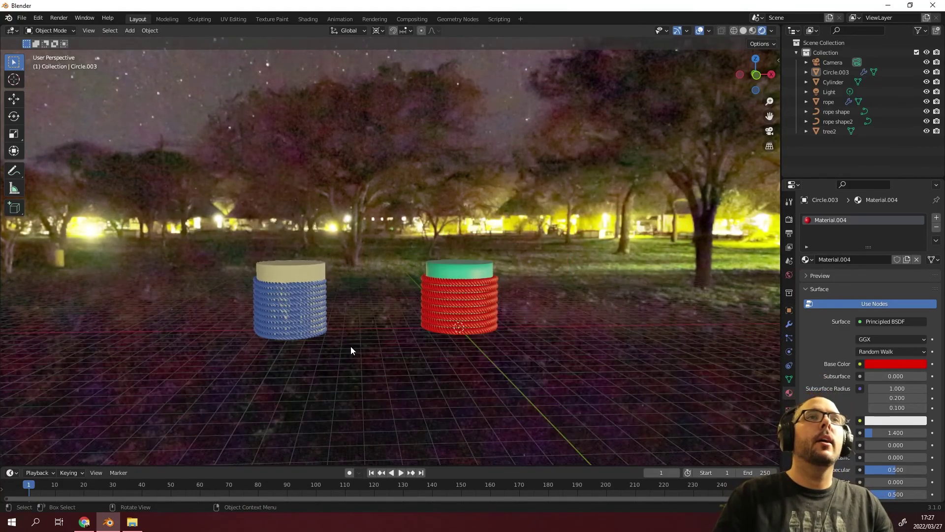
{"action": "scroll", "coordinate": [382, 340], "scroll_direction": "up", "scroll_amount": 4}
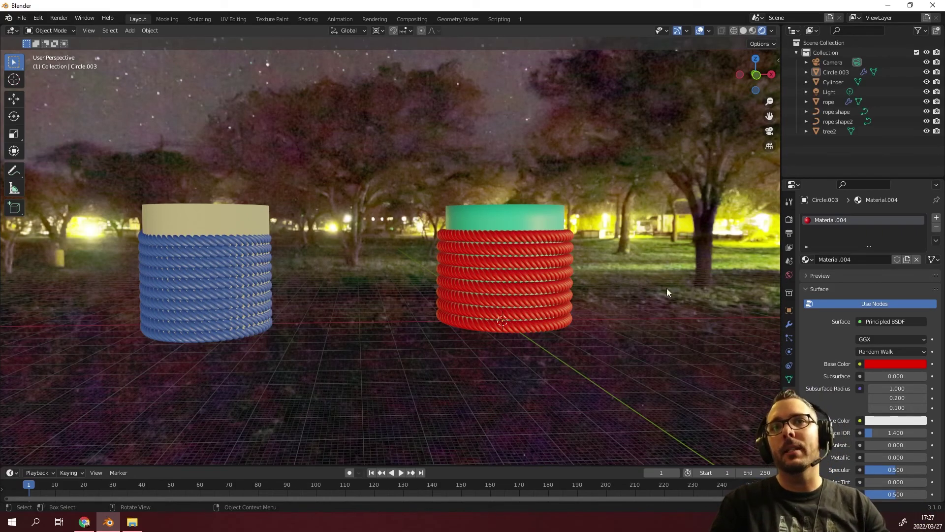
{"action": "left_click_drag", "start_coordinate": [451, 209], "coordinate": [658, 389]}
{"action": "left_click", "coordinate": [790, 325]}
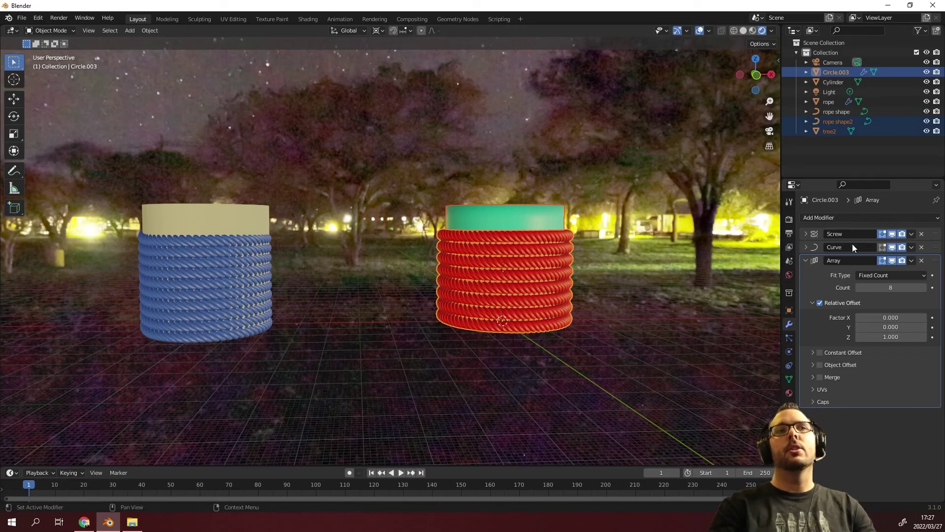
- Try to move the blue rope on its own, without its cylinder and guide curve
{"action": "left_click", "coordinate": [202, 276]}
{"action": "key", "text": "g"}
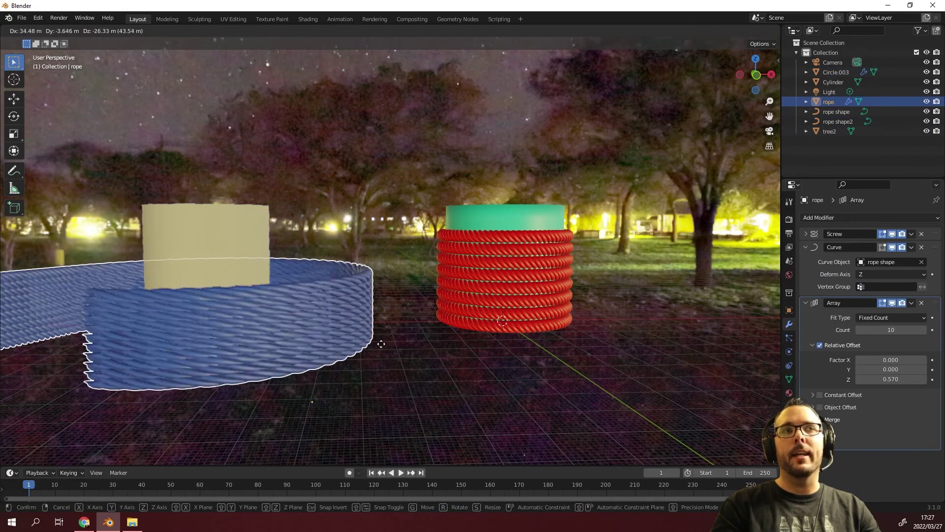
{"action": "right_click", "coordinate": [402, 316]}
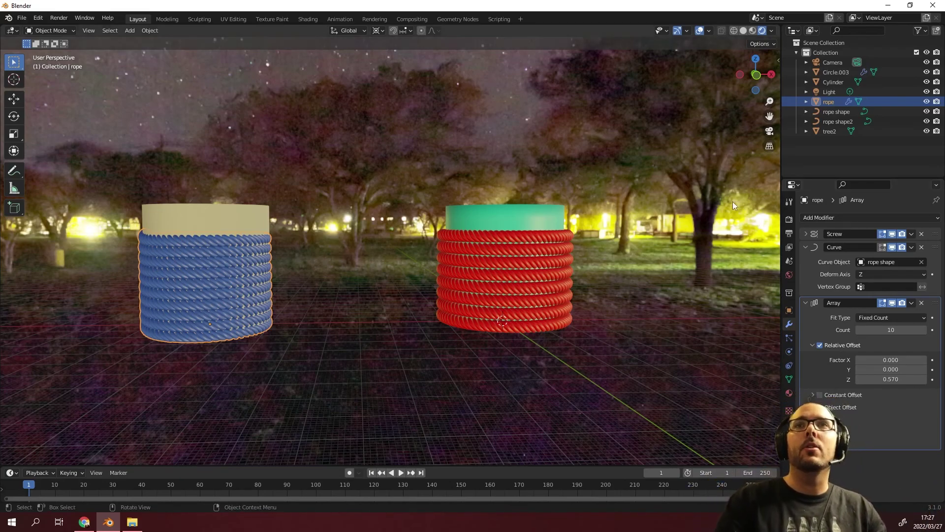
- Create a new collection named "rope 1" directly under the scene collection
{"action": "left_click", "coordinate": [826, 158]}
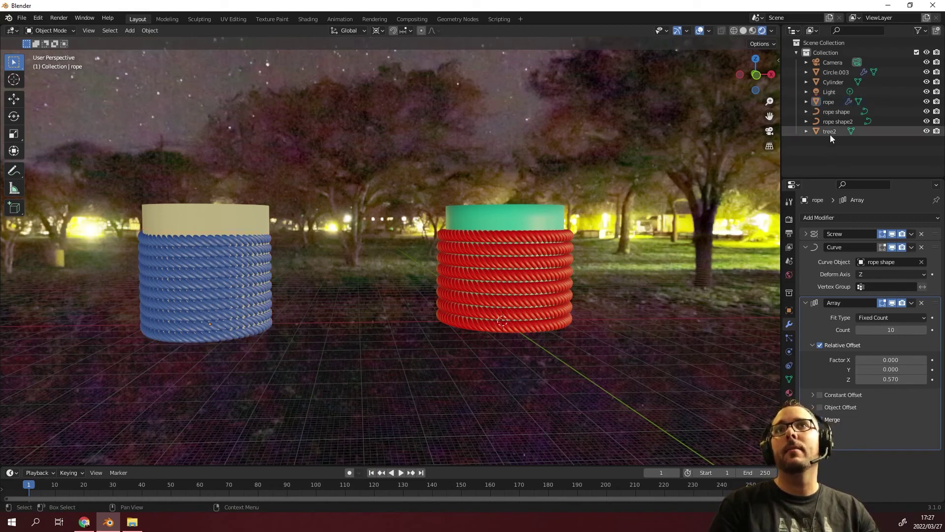
{"action": "right_click", "coordinate": [831, 141]}
{"action": "left_click", "coordinate": [832, 141]}
{"action": "double_click", "coordinate": [831, 141]}
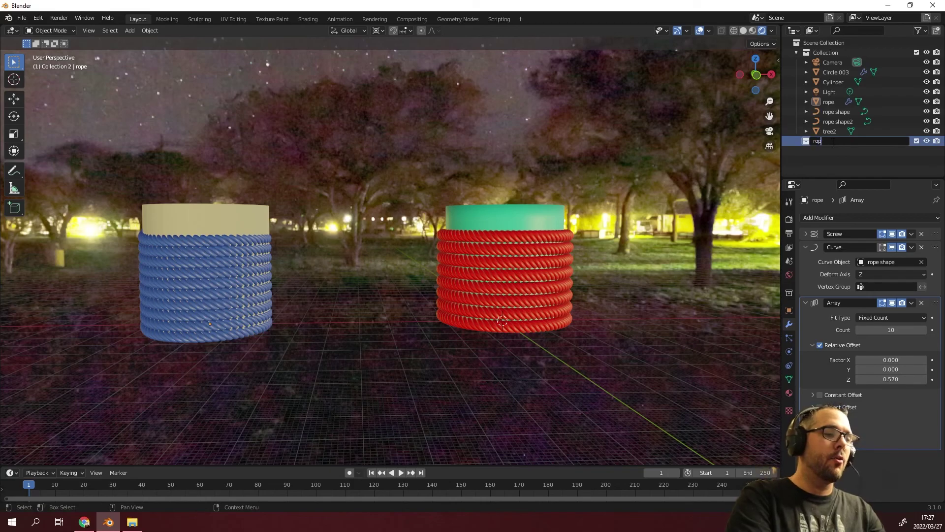
{"action": "key", "text": "Return"}
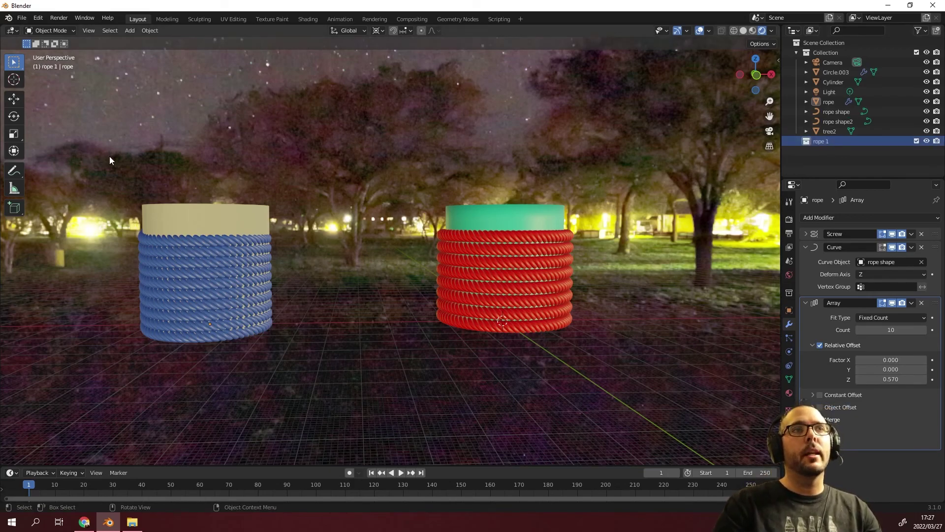
- Move the blue rope's objects, including Cylinder, rope and rope shape, into rope 1 and return the Camera to Collection
{"action": "left_click_drag", "start_coordinate": [109, 155], "coordinate": [323, 379]}
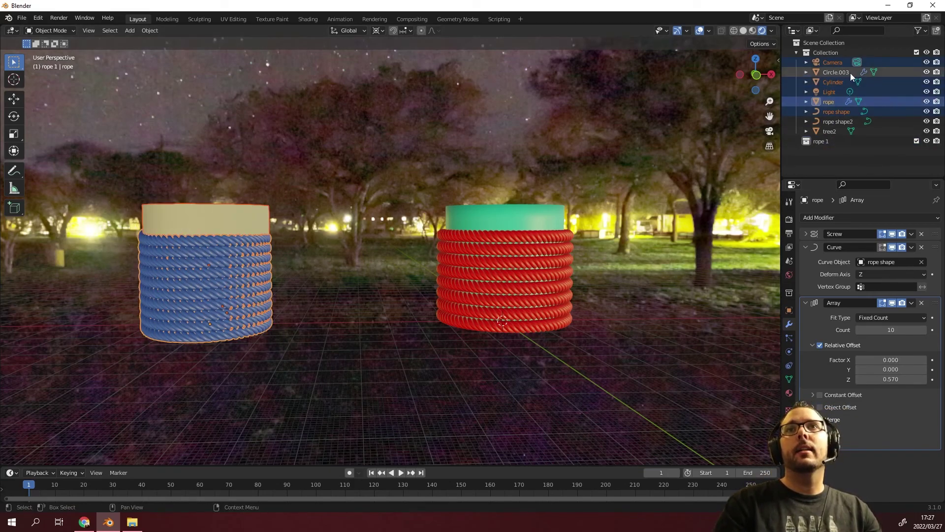
{"action": "left_click_drag", "start_coordinate": [832, 82], "coordinate": [828, 141]}
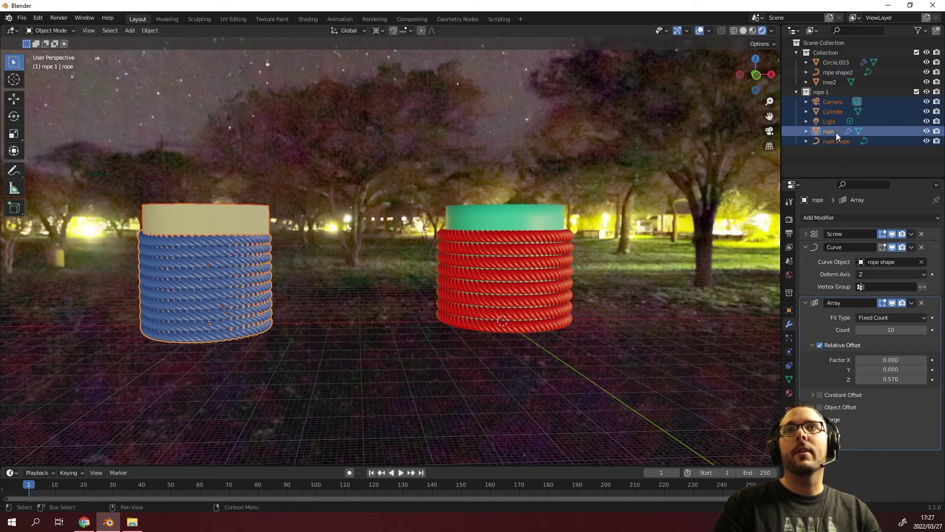
{"action": "left_click", "coordinate": [860, 163]}
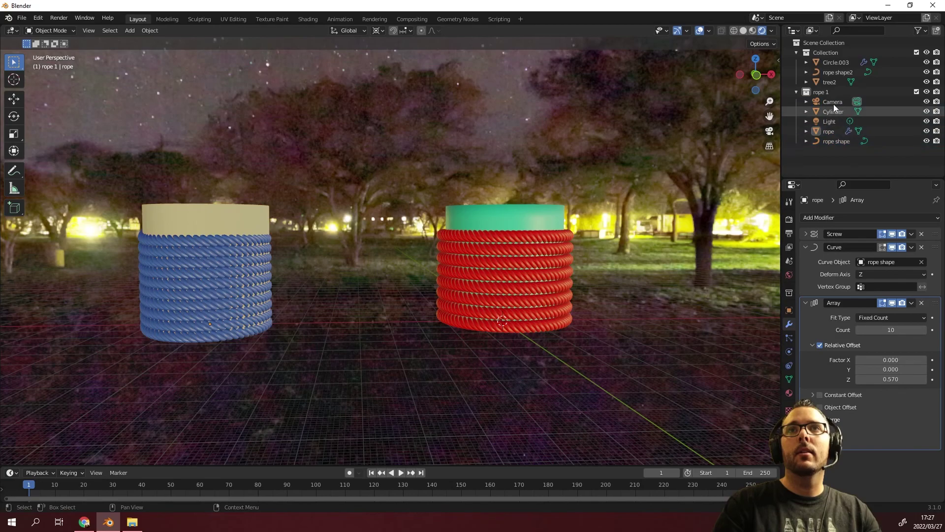
{"action": "left_click_drag", "start_coordinate": [831, 102], "coordinate": [829, 57]}
- Create another collection named "rope 2" under the scene collection
{"action": "right_click", "coordinate": [828, 162]}
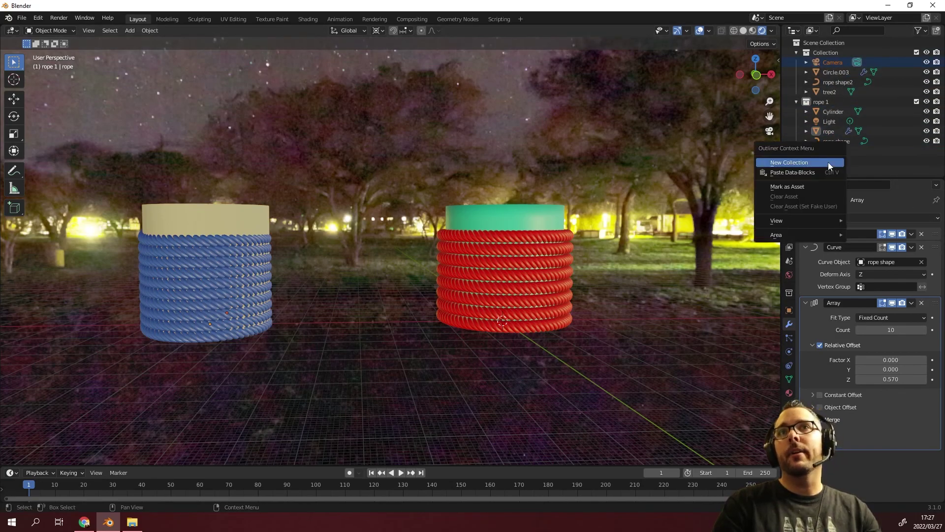
{"action": "left_click", "coordinate": [829, 161]}
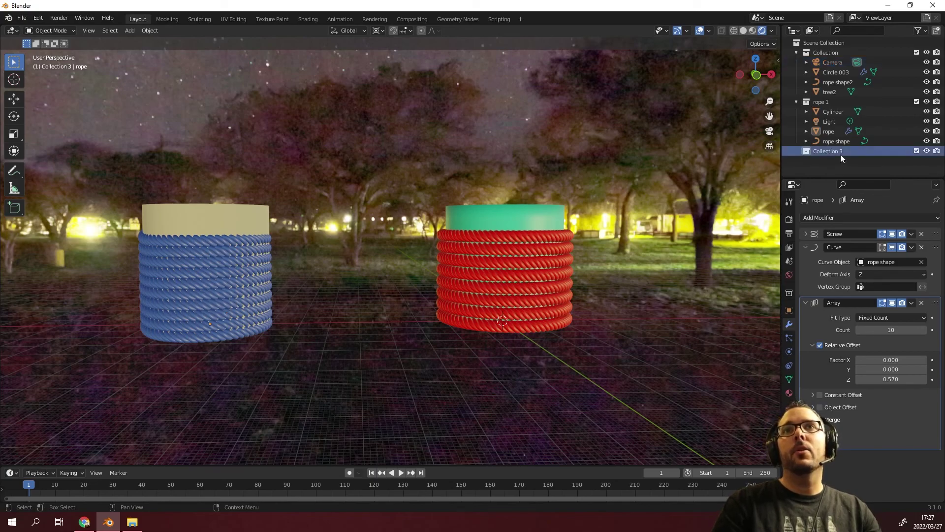
{"action": "double_click", "coordinate": [840, 152]}
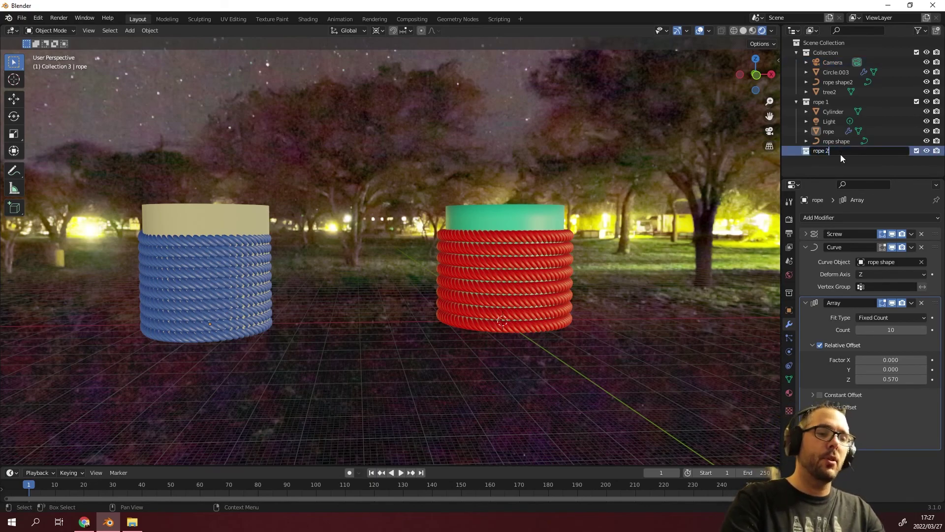
{"action": "key", "text": "Return"}
- Move Circle.003, rope shape2 and tree2 into the rope 2 collection, and return the Light to Collection
{"action": "left_click_drag", "start_coordinate": [491, 246], "coordinate": [645, 393]}
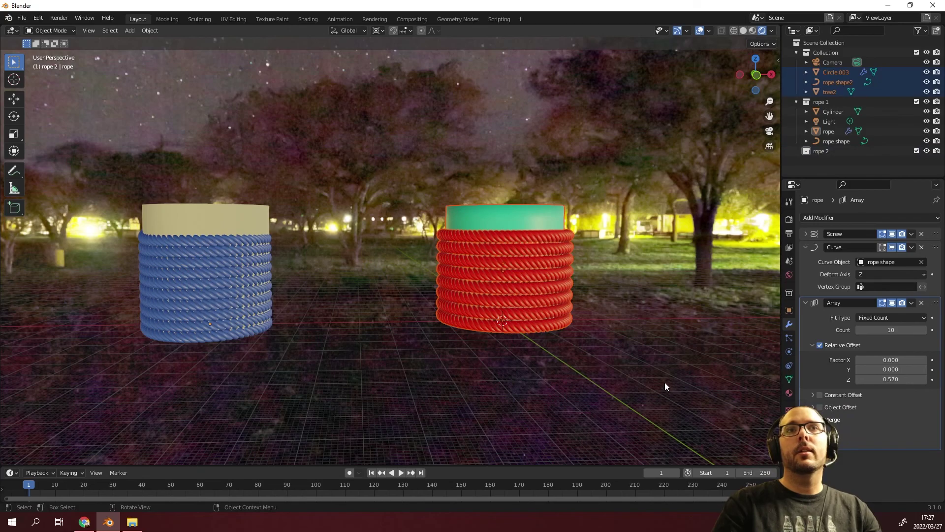
{"action": "left_click_drag", "start_coordinate": [837, 79], "coordinate": [825, 156]}
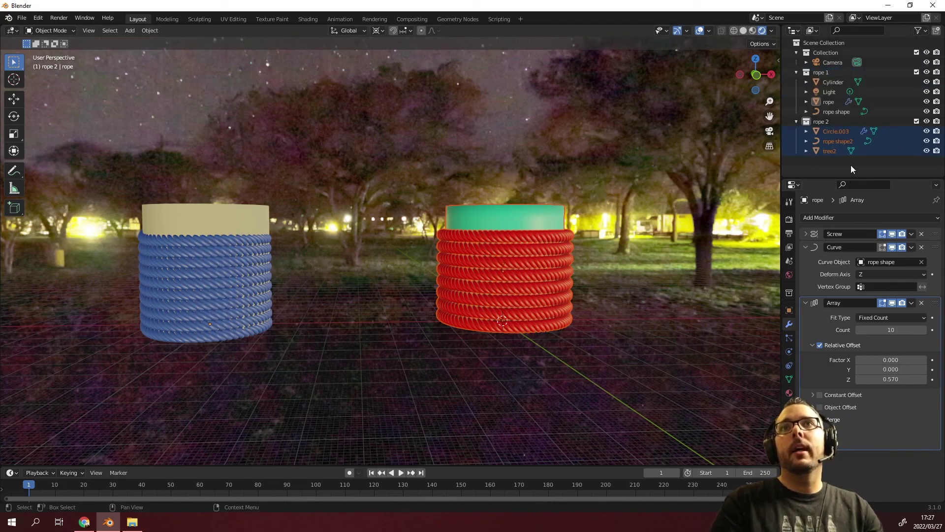
{"action": "left_click_drag", "start_coordinate": [829, 92], "coordinate": [831, 53]}
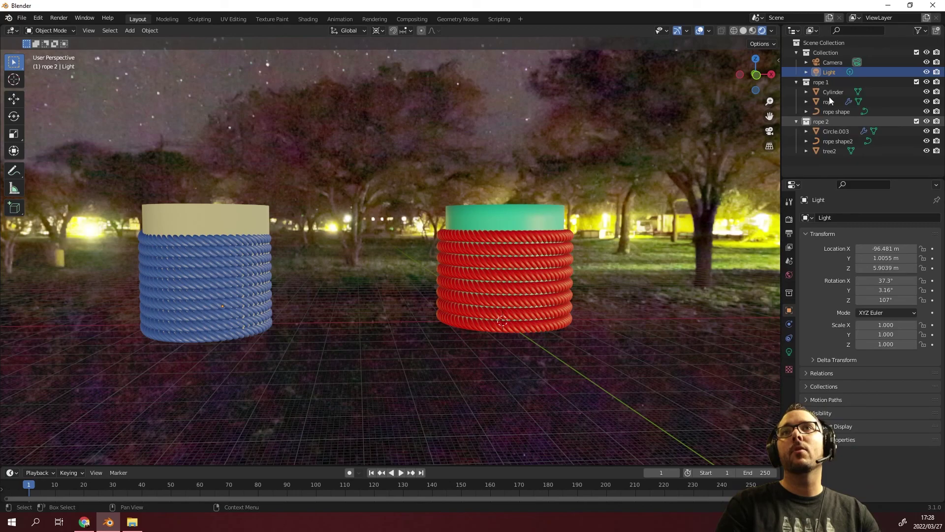
- Try moving rope 1's Cylinder, rope and rope shape together as one group
{"action": "left_click", "coordinate": [816, 83]}
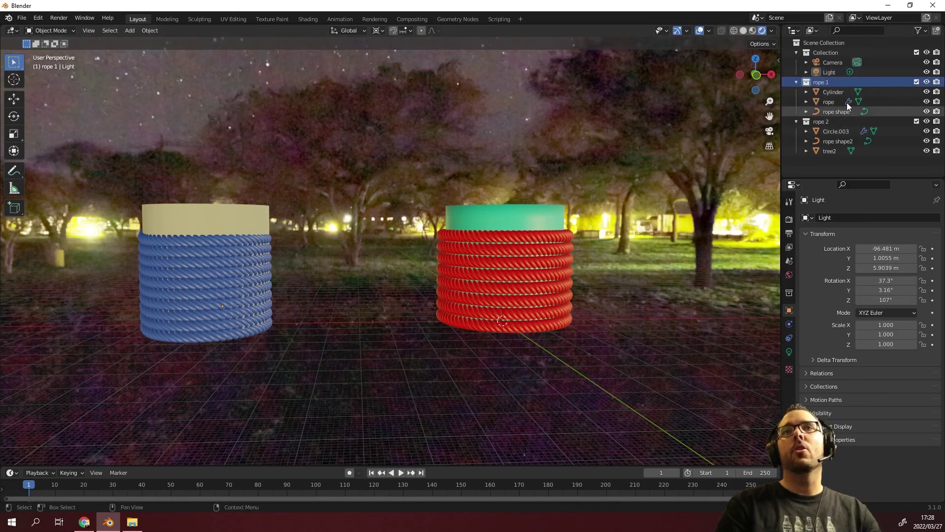
{"action": "left_click", "coordinate": [827, 92]}
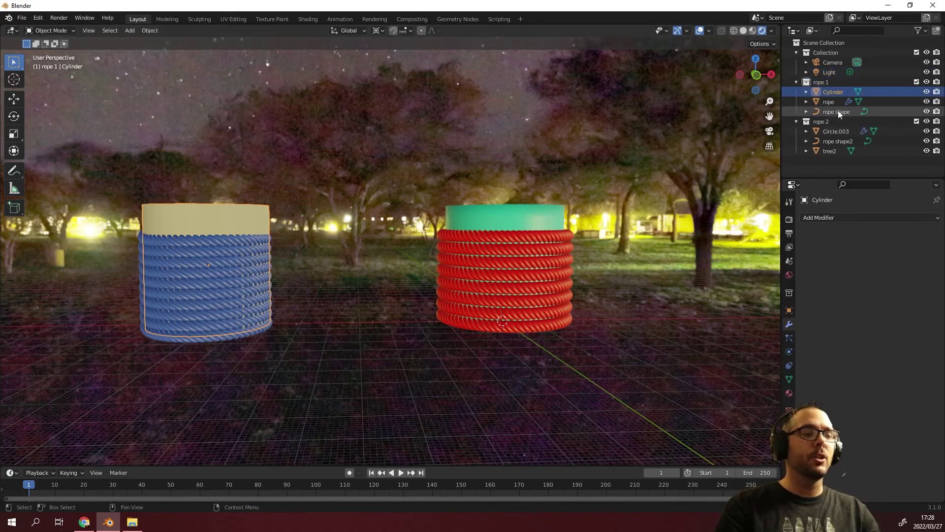
{"action": "left_click", "coordinate": [837, 112], "text": "shift"}
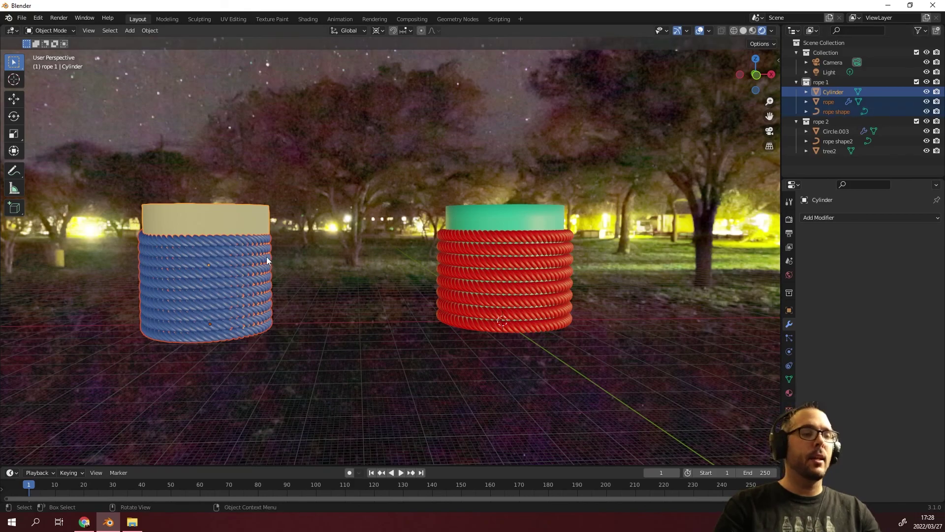
{"action": "key", "text": "g"}
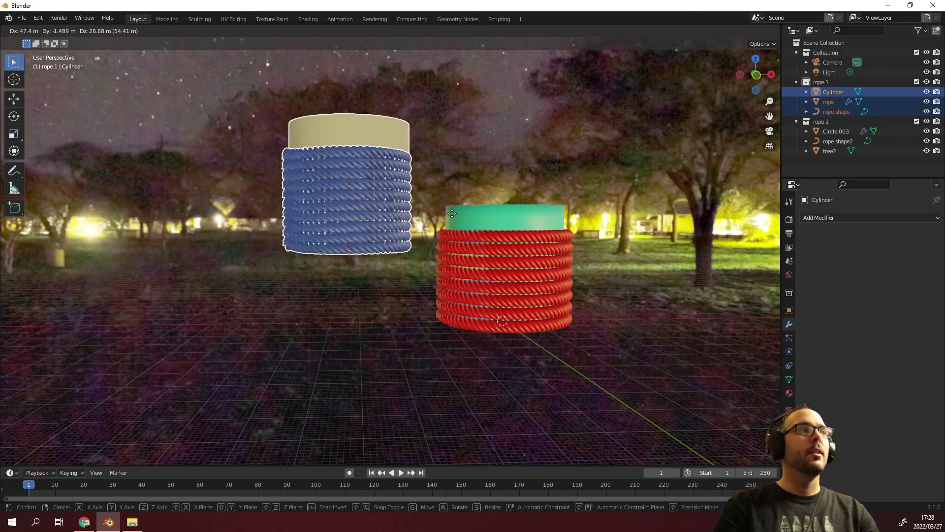
{"action": "left_click", "coordinate": [387, 223]}
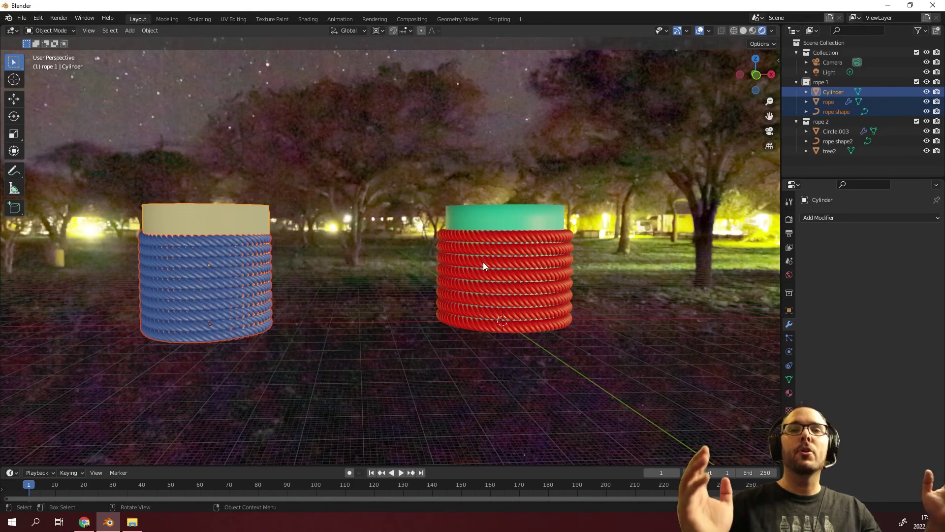